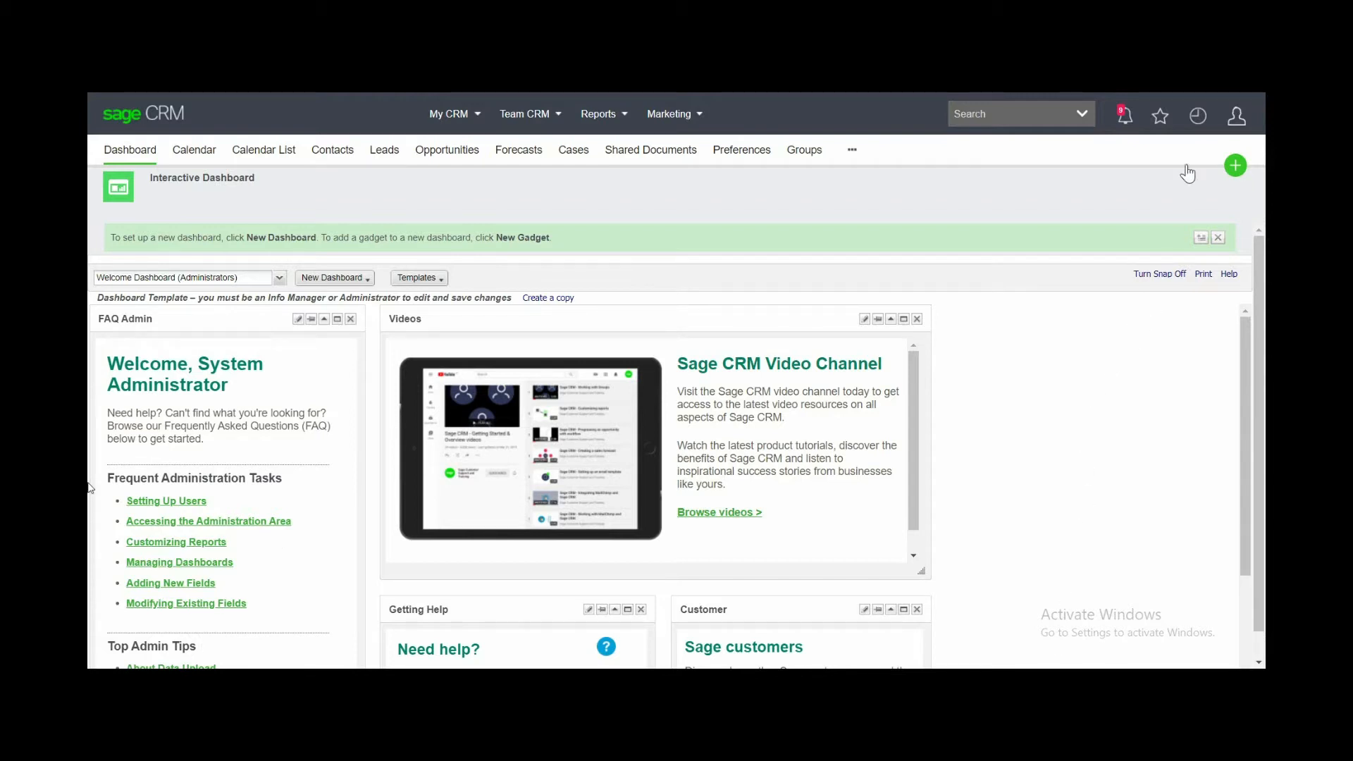
# In user administration, find users whose last name starts with "m" and open the first matching user's record
pyautogui.click(1234, 122)
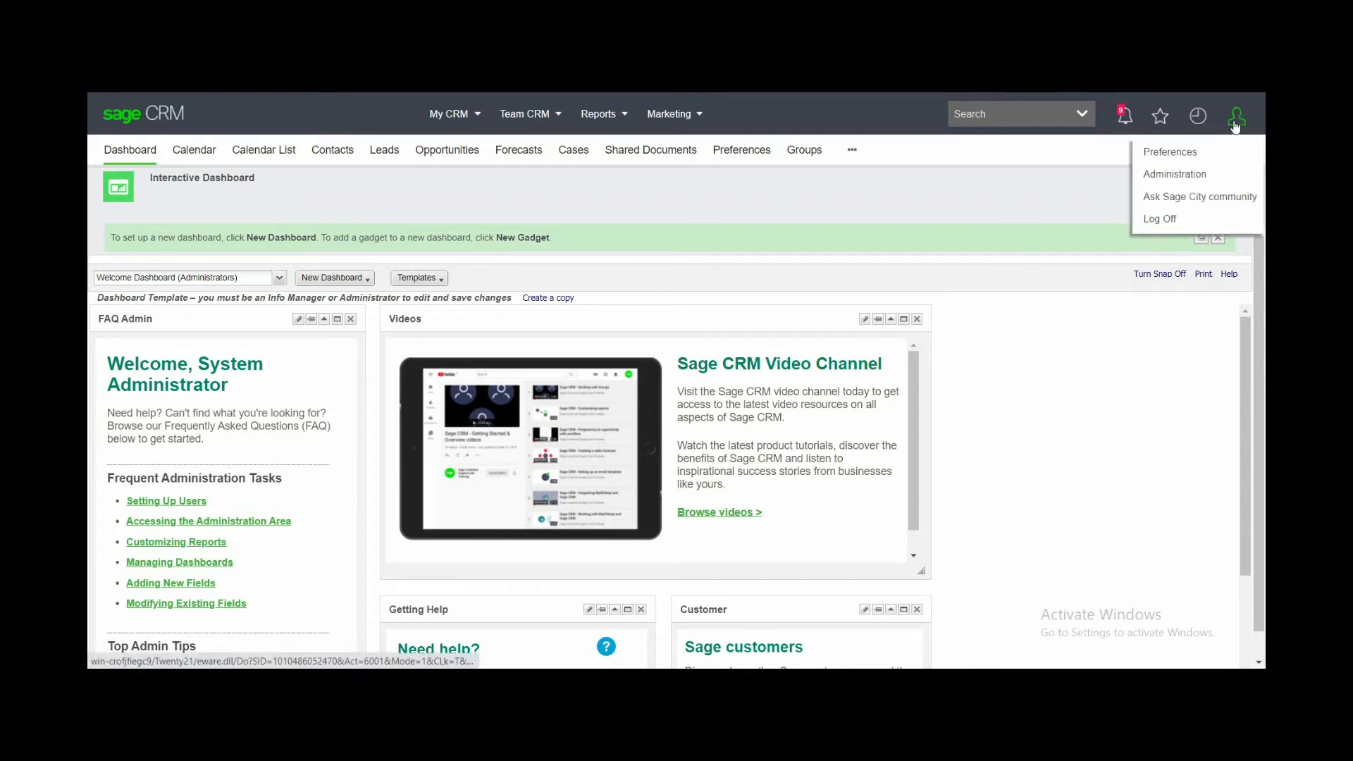
pyautogui.click(1177, 175)
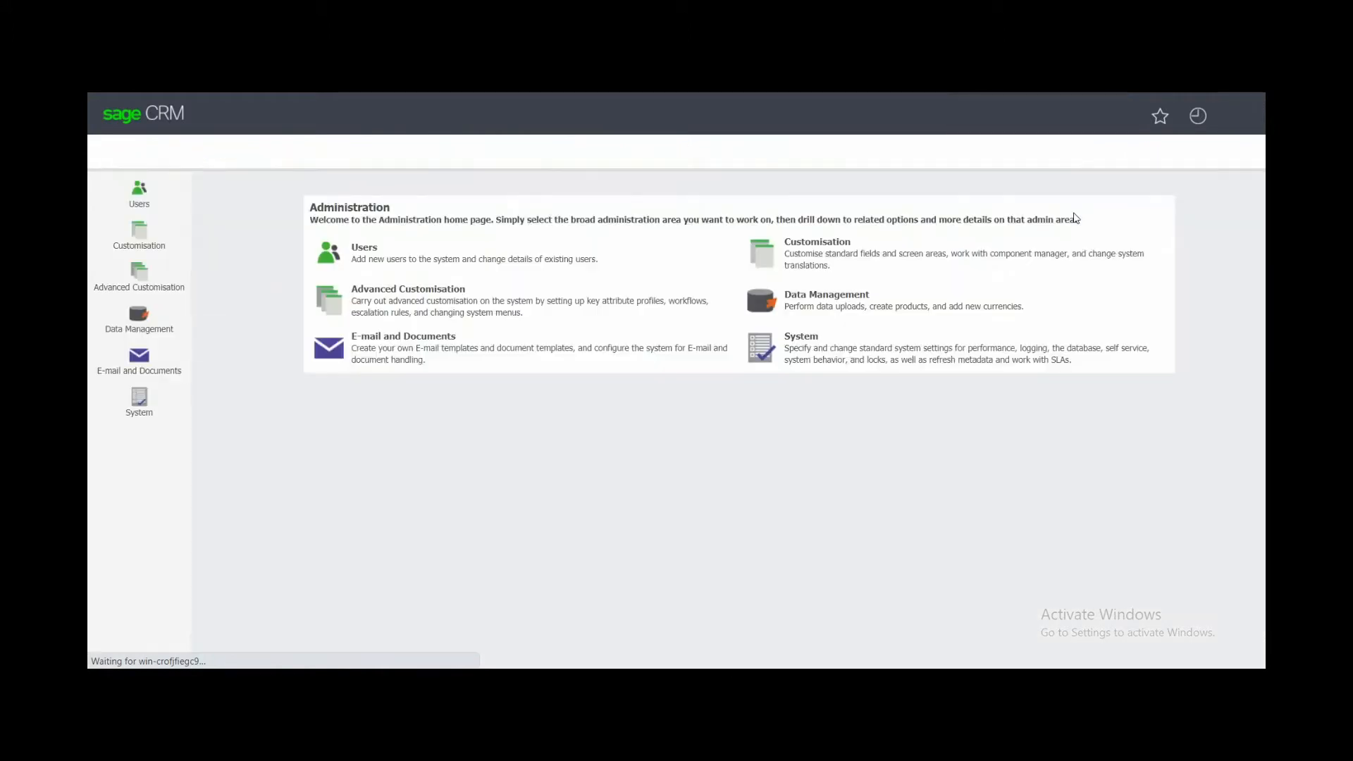
pyautogui.click(336, 284)
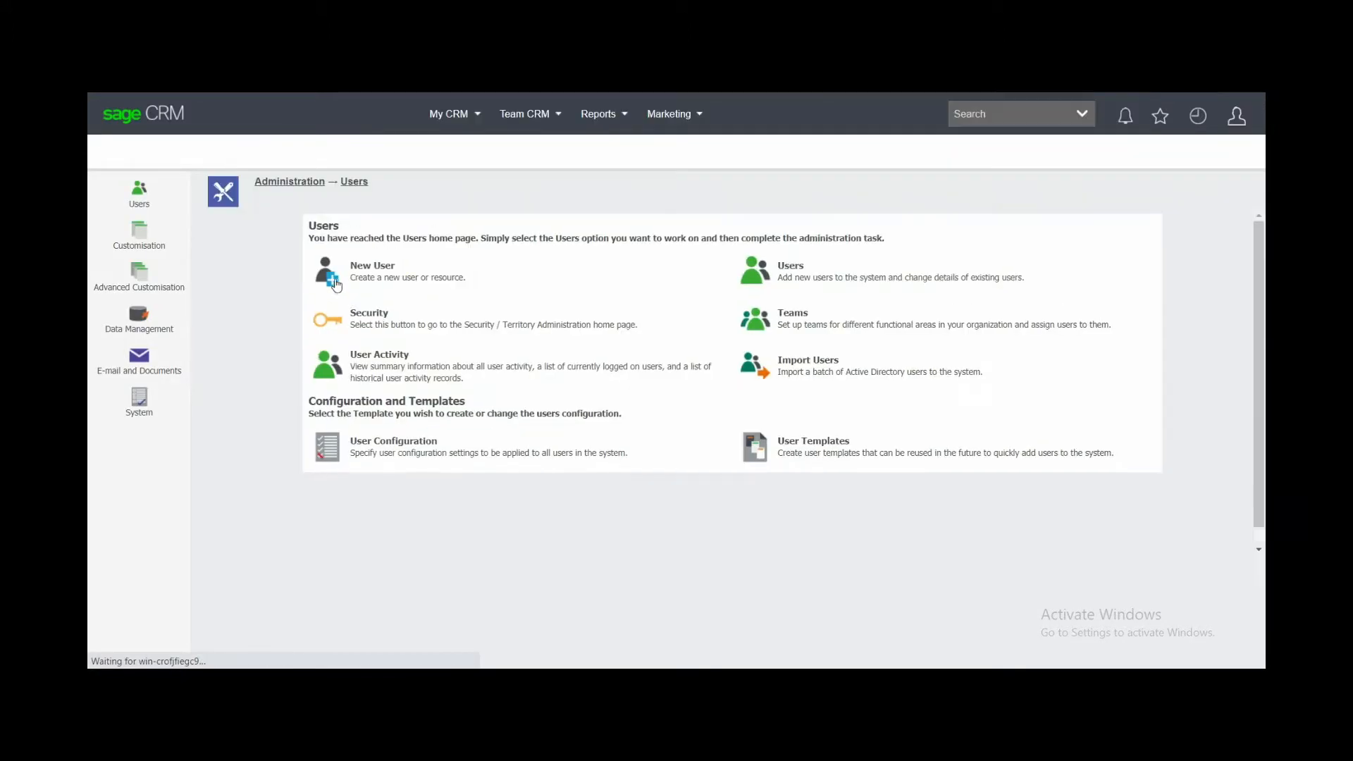
pyautogui.click(776, 276)
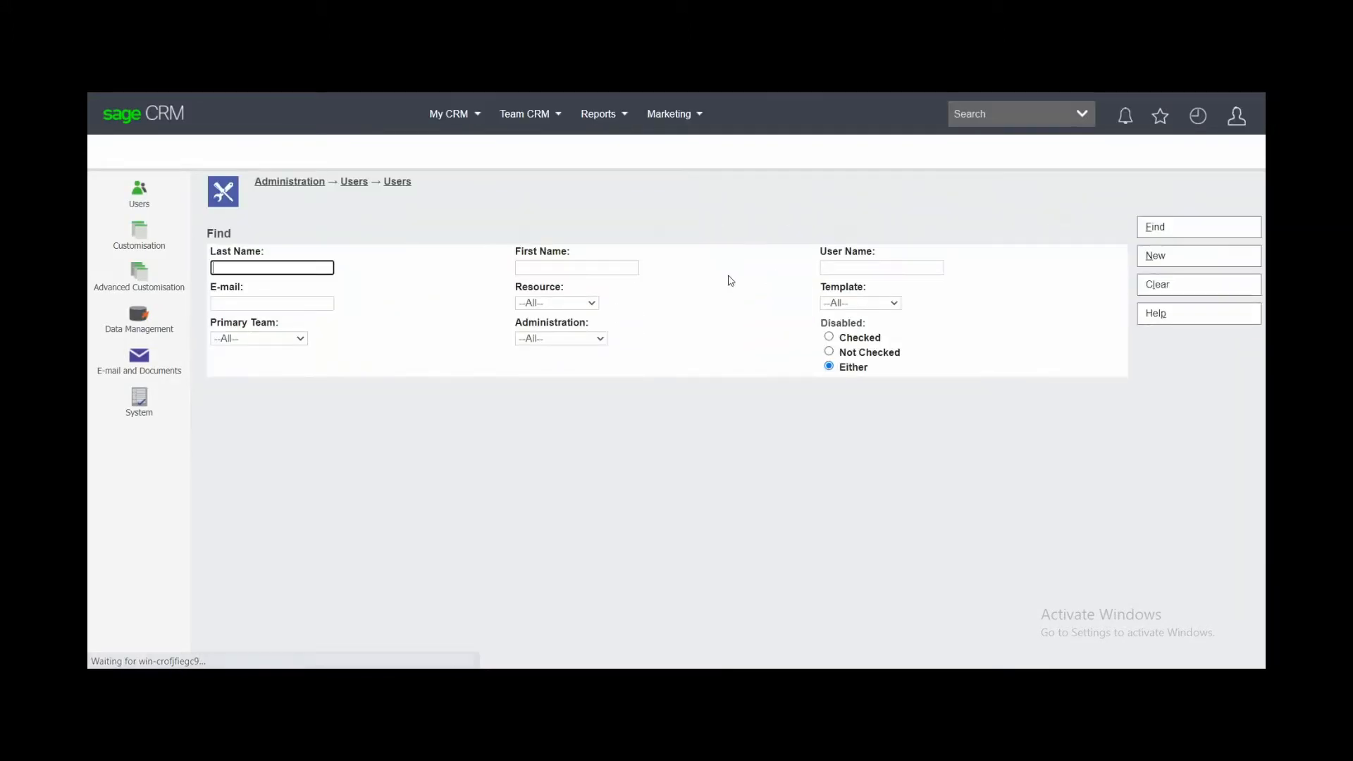
pyautogui.write('m')
pyautogui.press('Return')
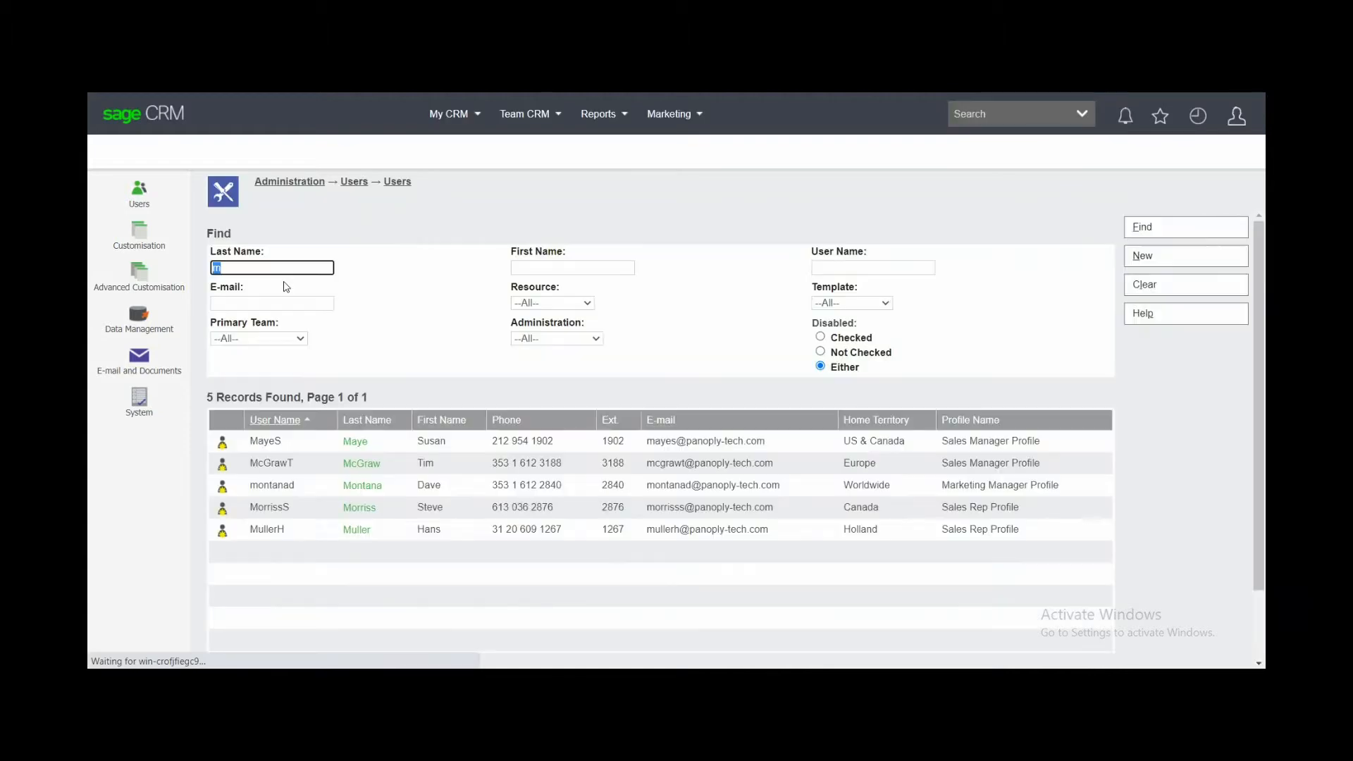
pyautogui.click(224, 444)
# Set Group Access to Yes in the user's security settings and save the record
pyautogui.click(1188, 267)
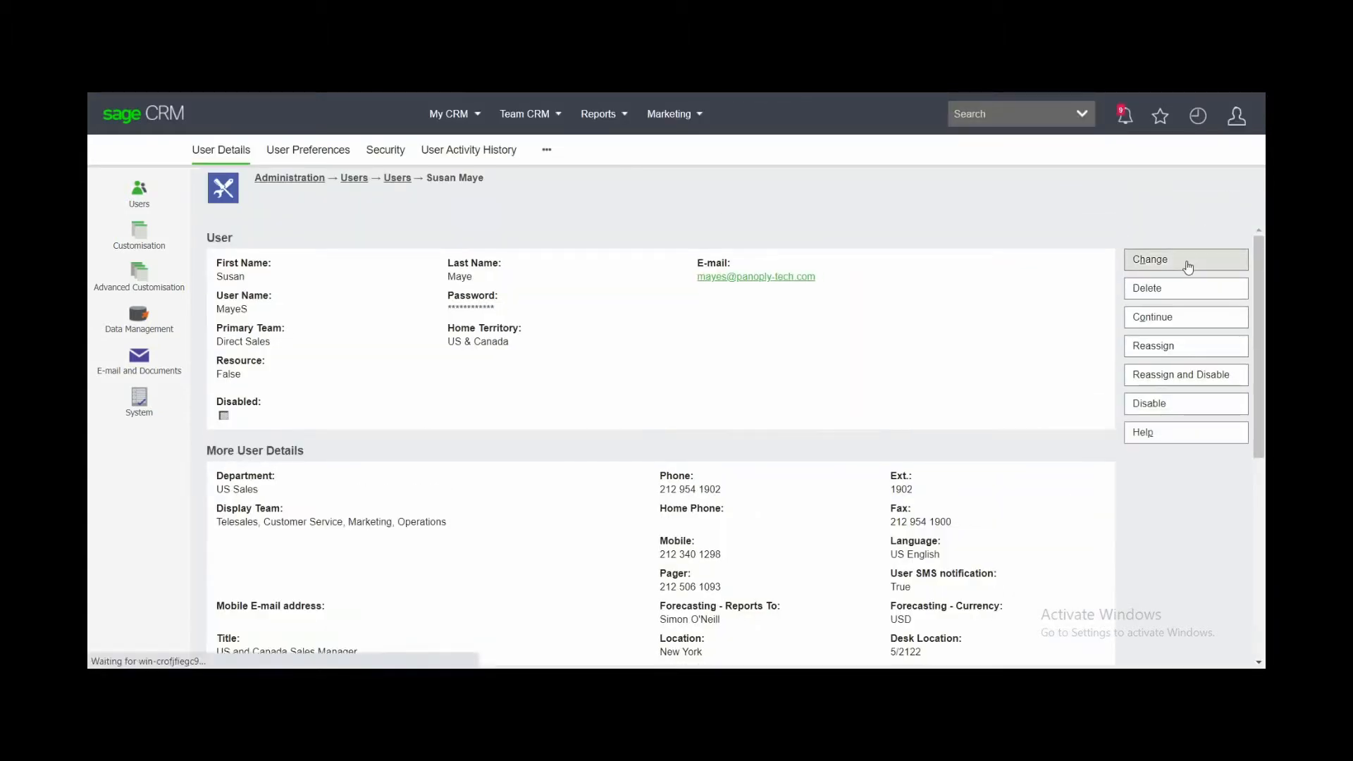
pyautogui.moveTo(1259, 361); pyautogui.dragTo(1255, 575)
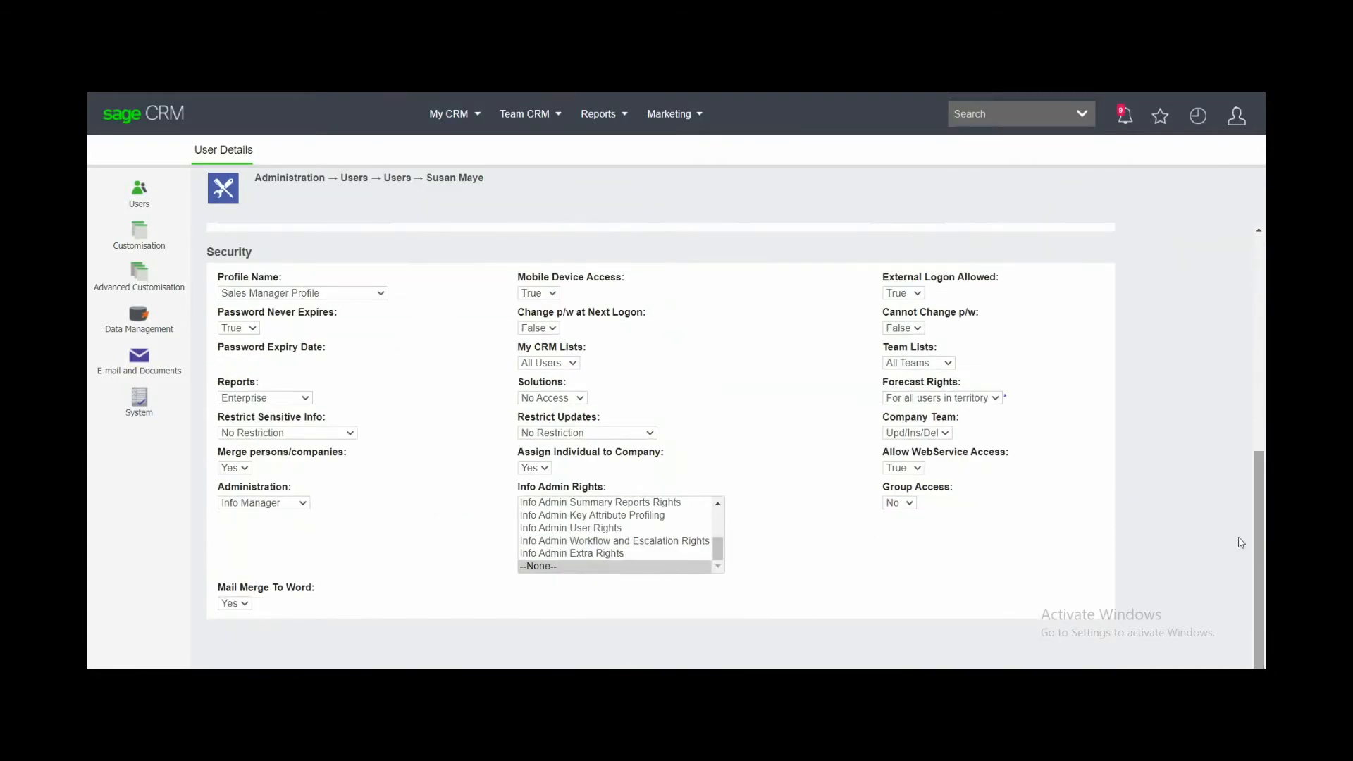
pyautogui.click(909, 504)
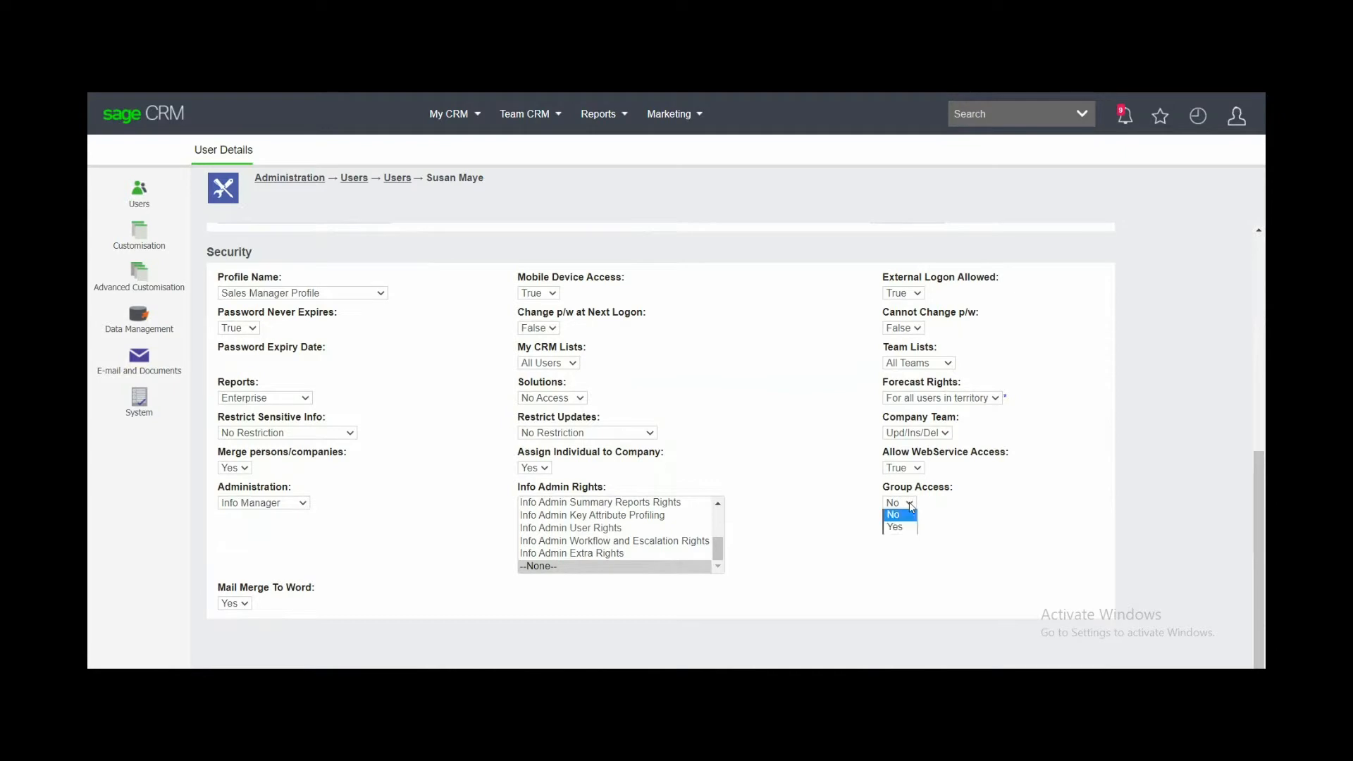
pyautogui.click(906, 526)
pyautogui.moveTo(1257, 525); pyautogui.dragTo(1258, 308)
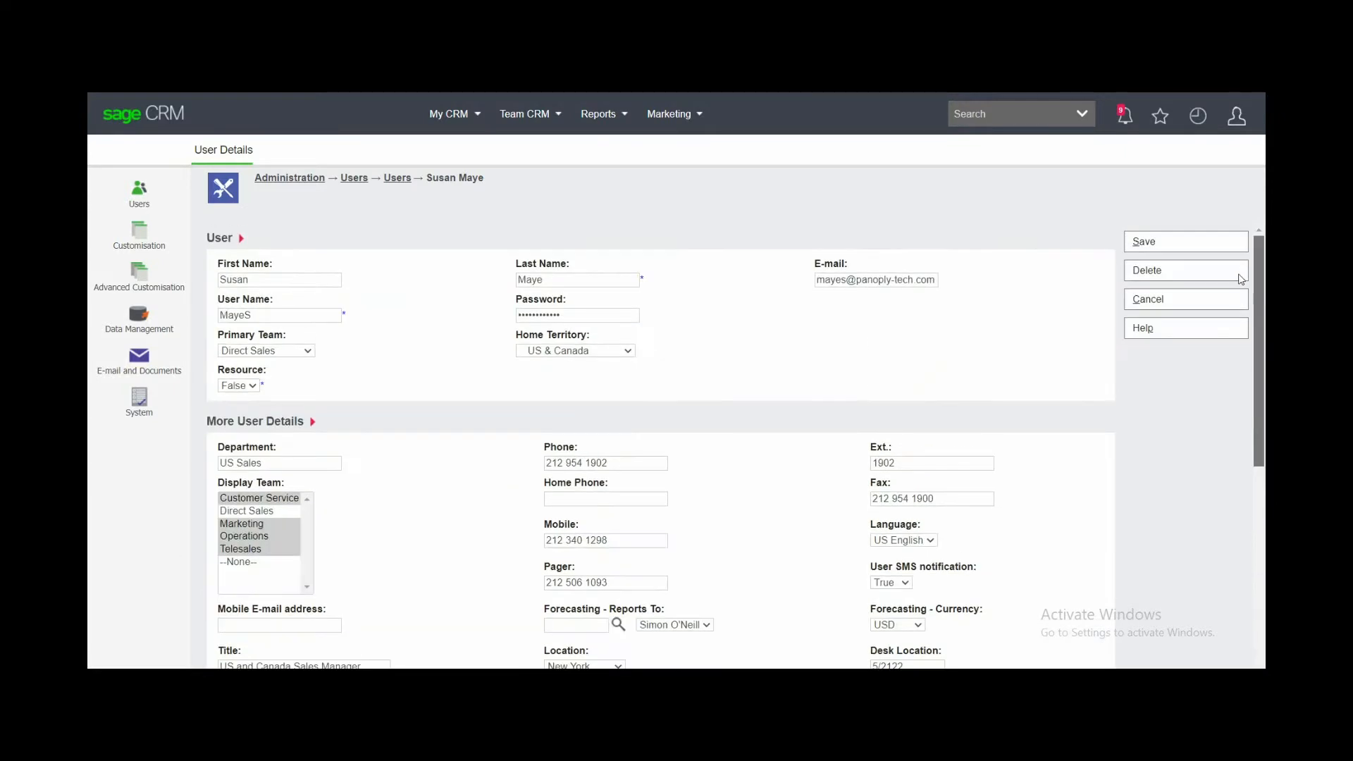
pyautogui.click(1178, 251)
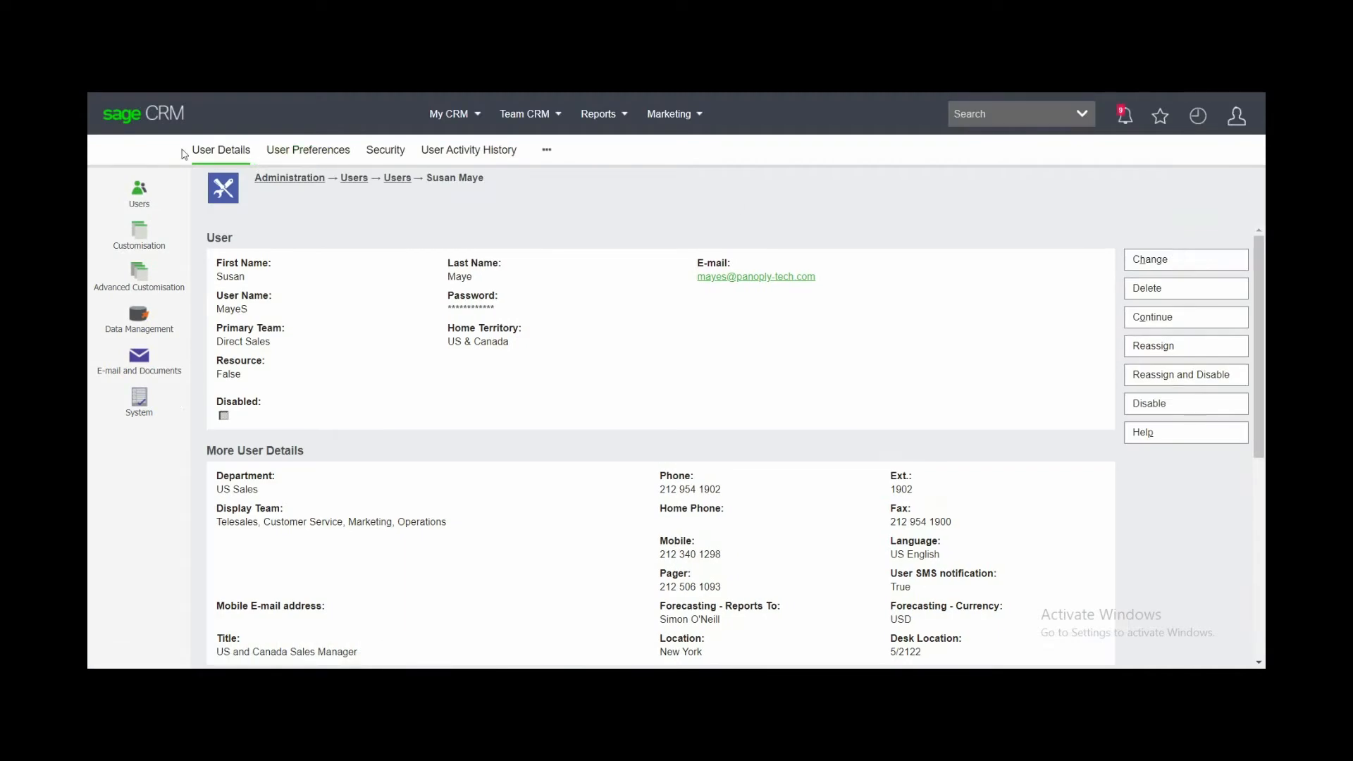
# Return to the dashboard and open the My CRM groups list
pyautogui.click(127, 116)
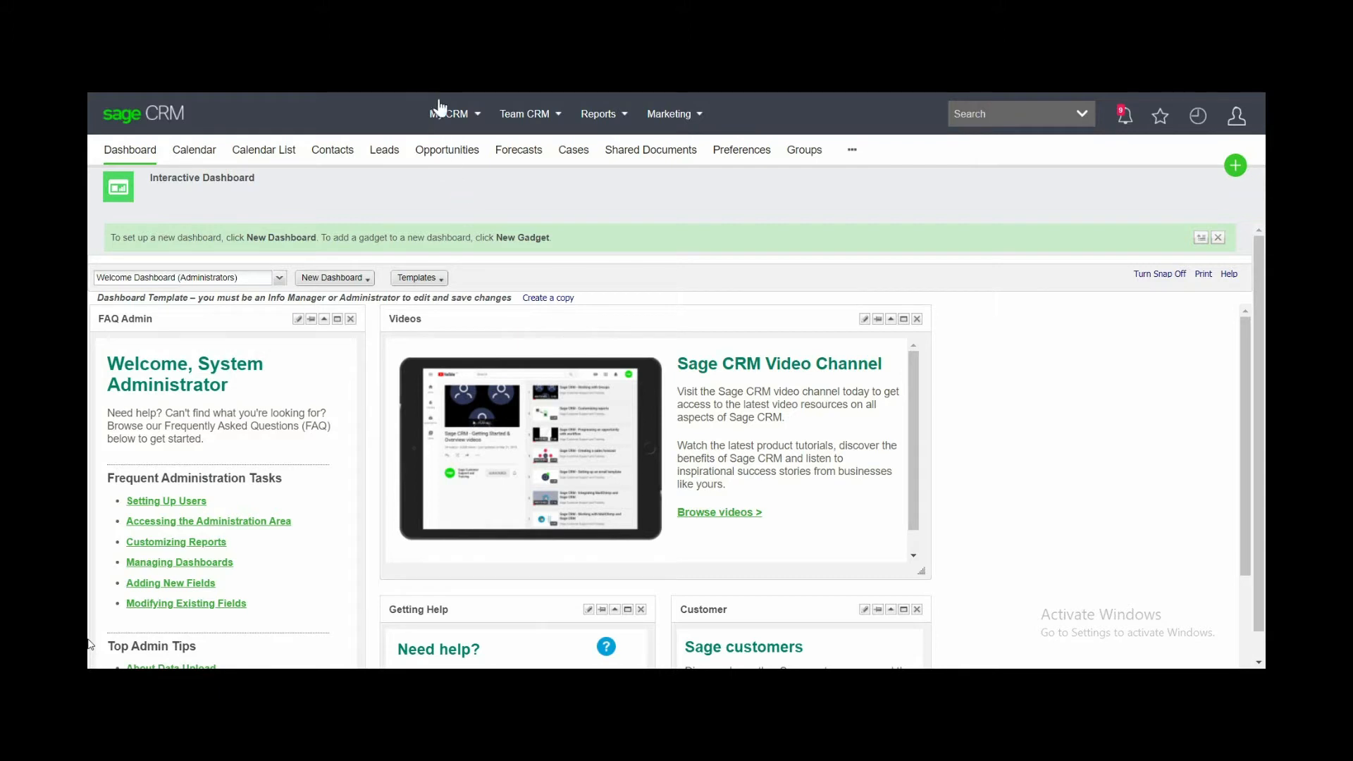
pyautogui.click(458, 117)
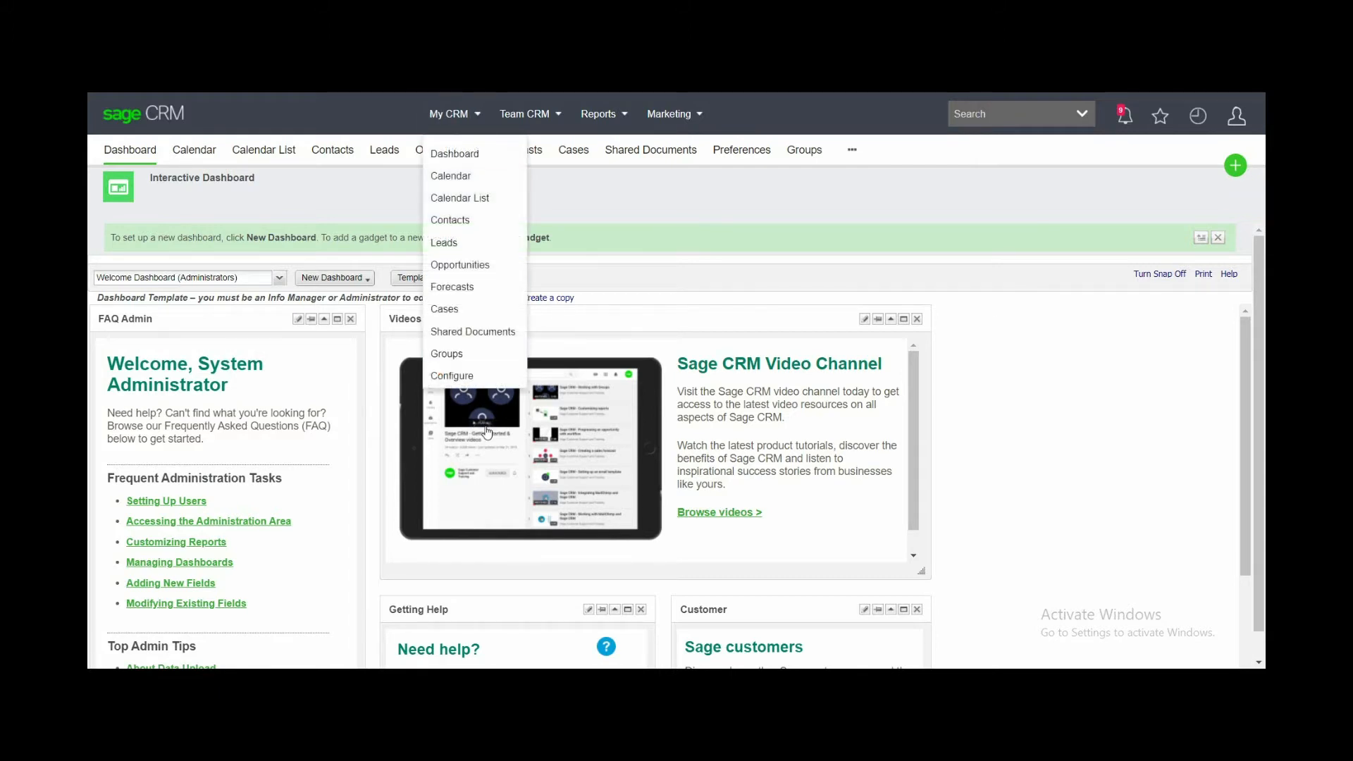
pyautogui.click(494, 365)
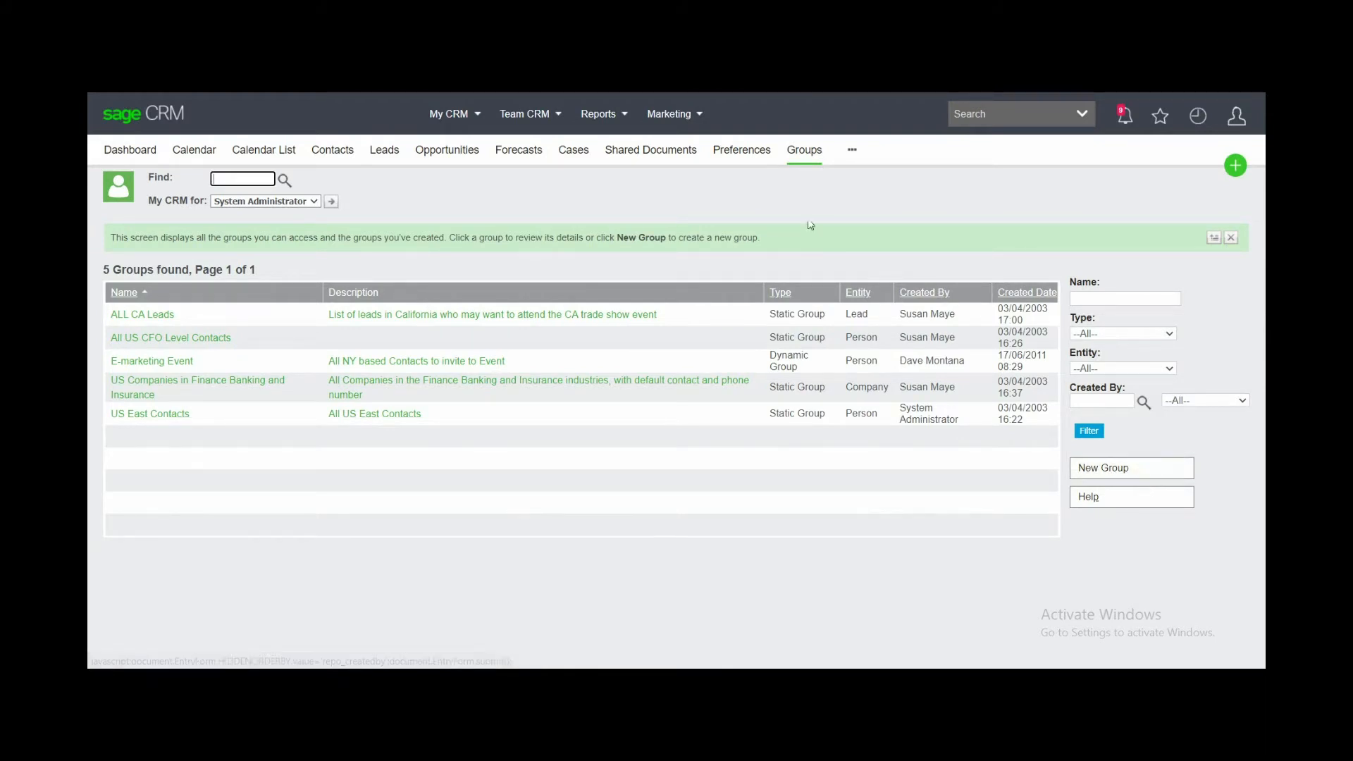
# Search for opportunities with the status In Progress
pyautogui.click(1083, 117)
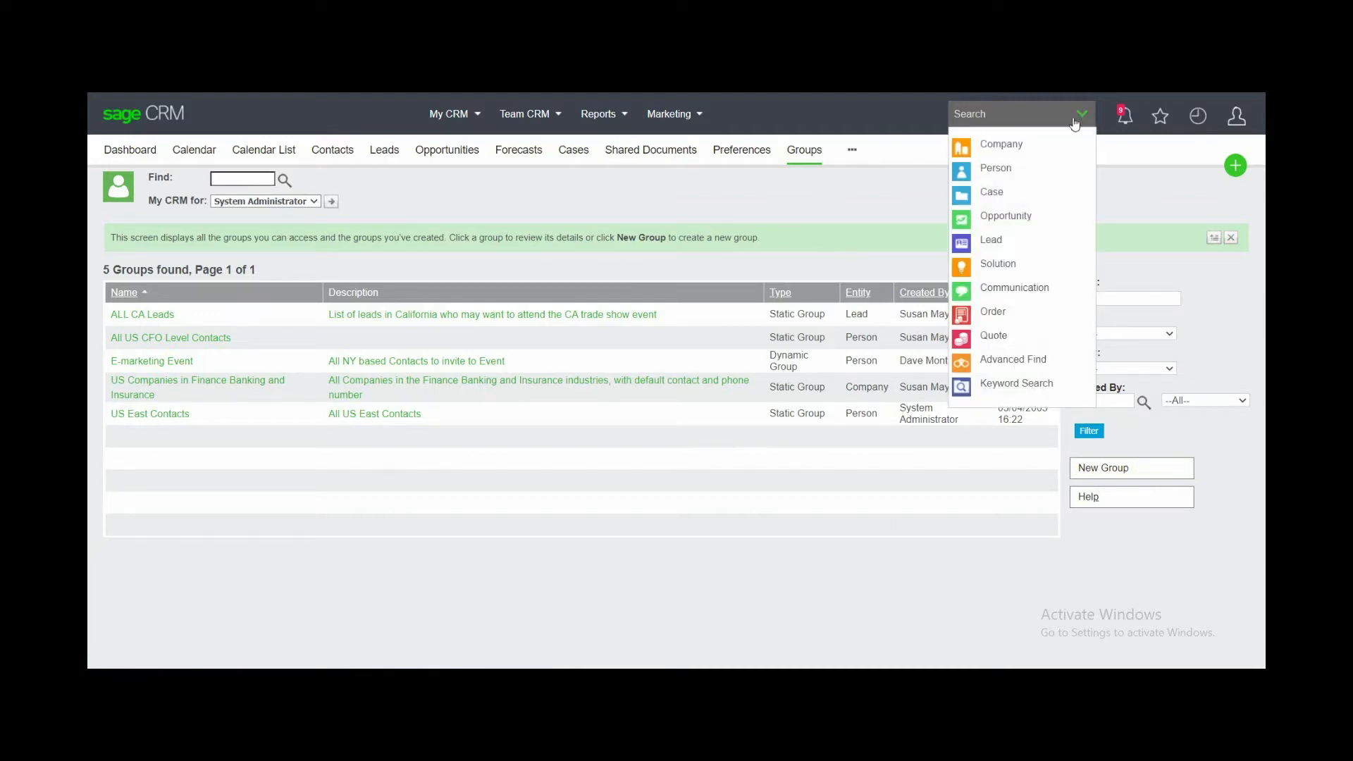
pyautogui.click(1001, 217)
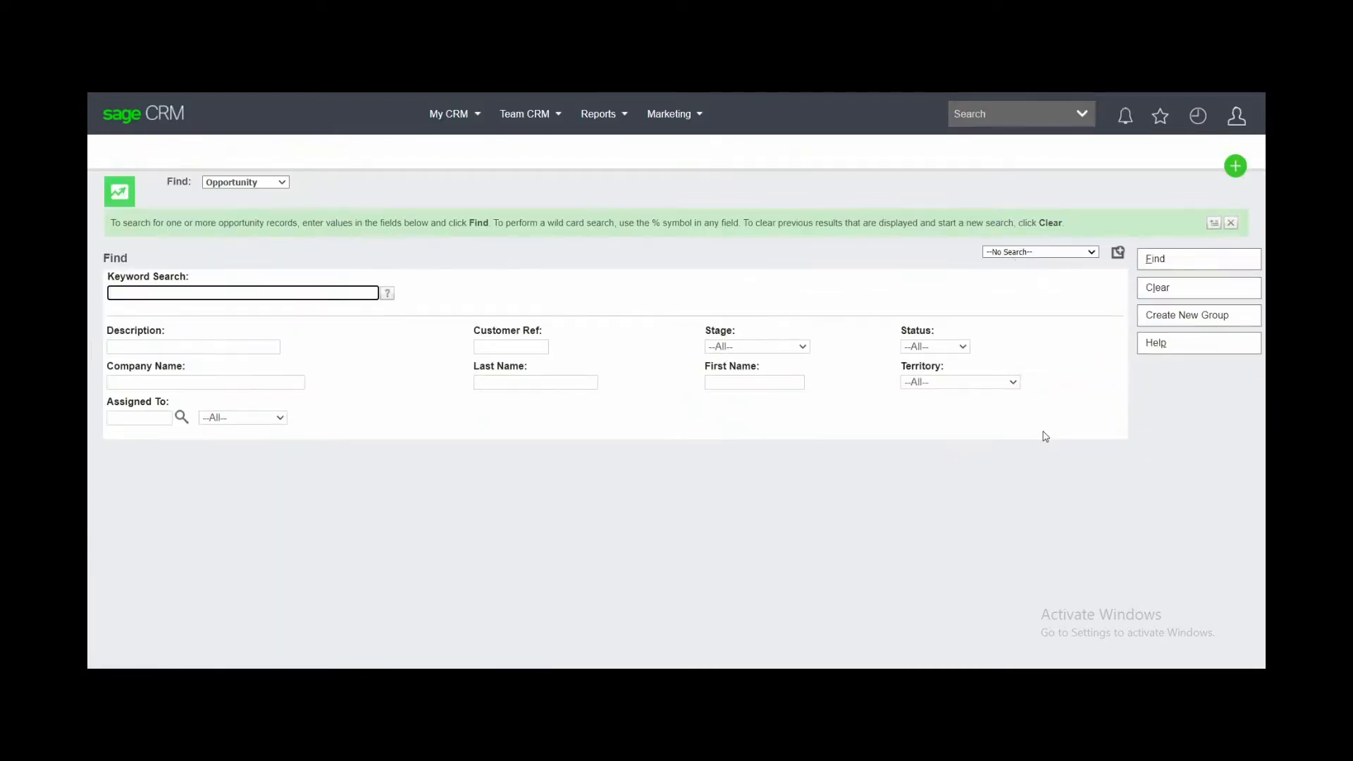
pyautogui.click(963, 350)
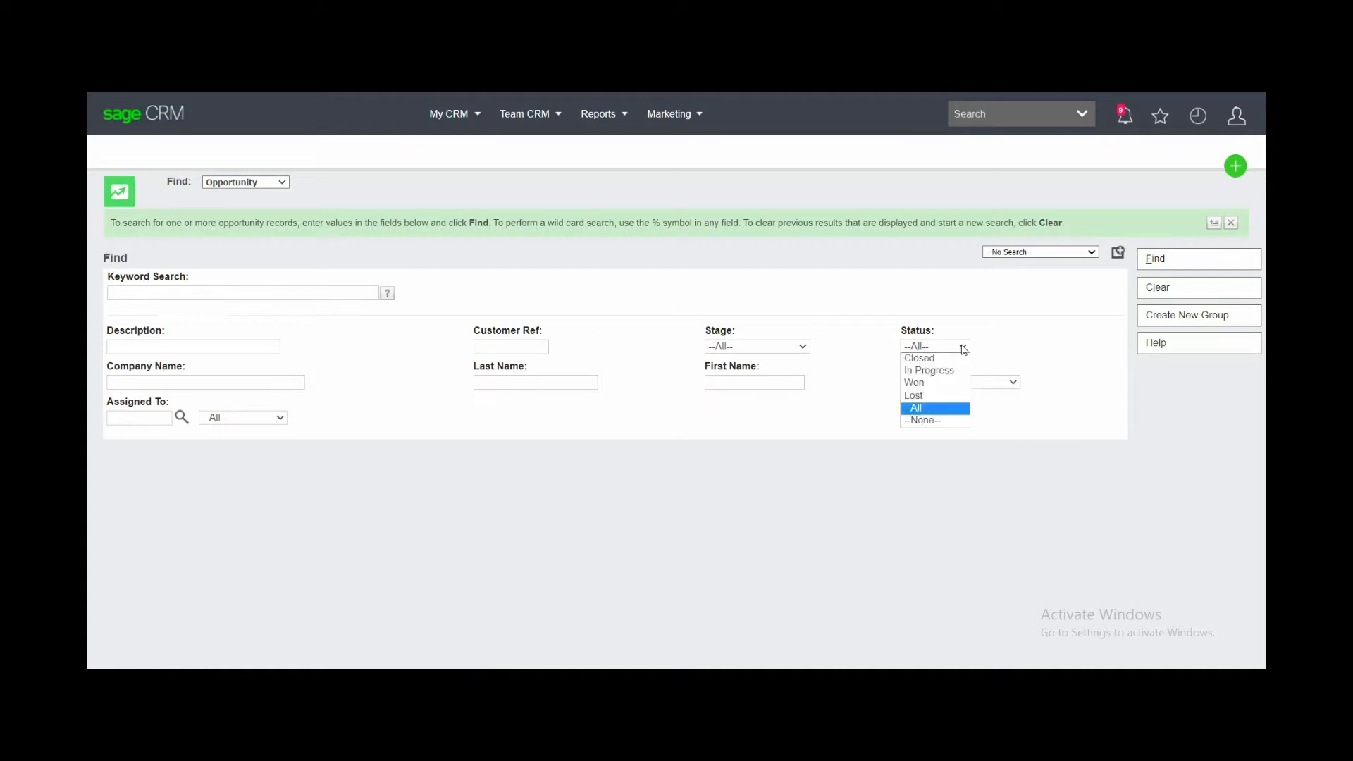
pyautogui.click(957, 362)
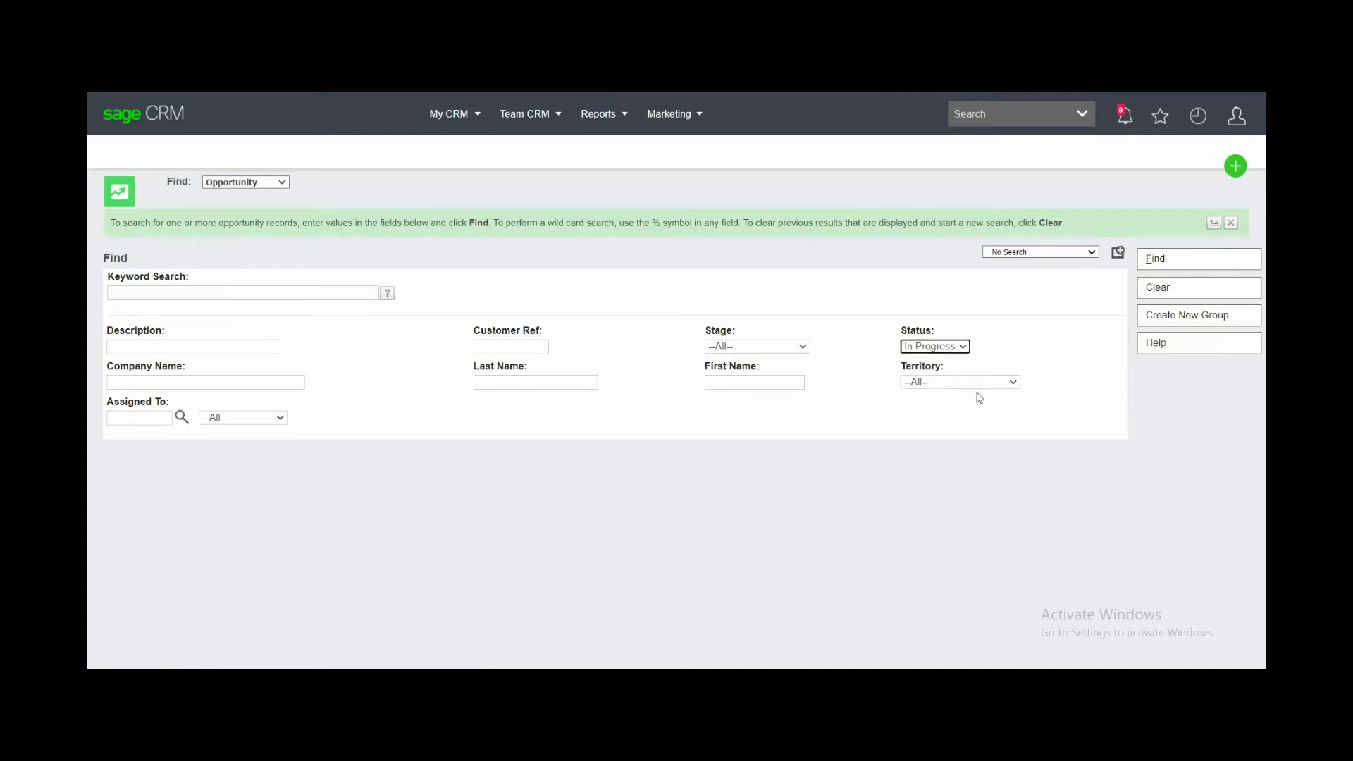
pyautogui.click(1179, 262)
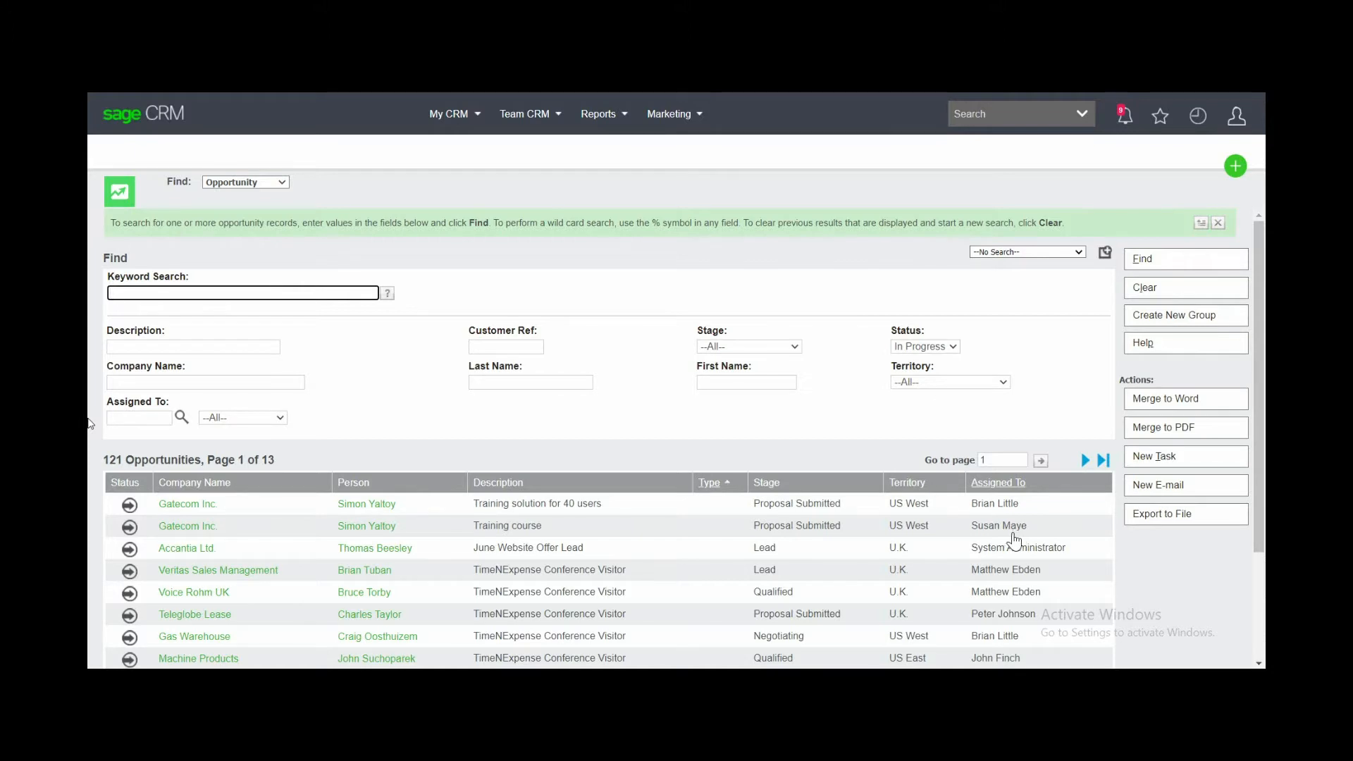
# Start a new group from the My CRM groups list and name it with the user's first name followed by "as Account Manager"
pyautogui.click(461, 122)
pyautogui.click(450, 356)
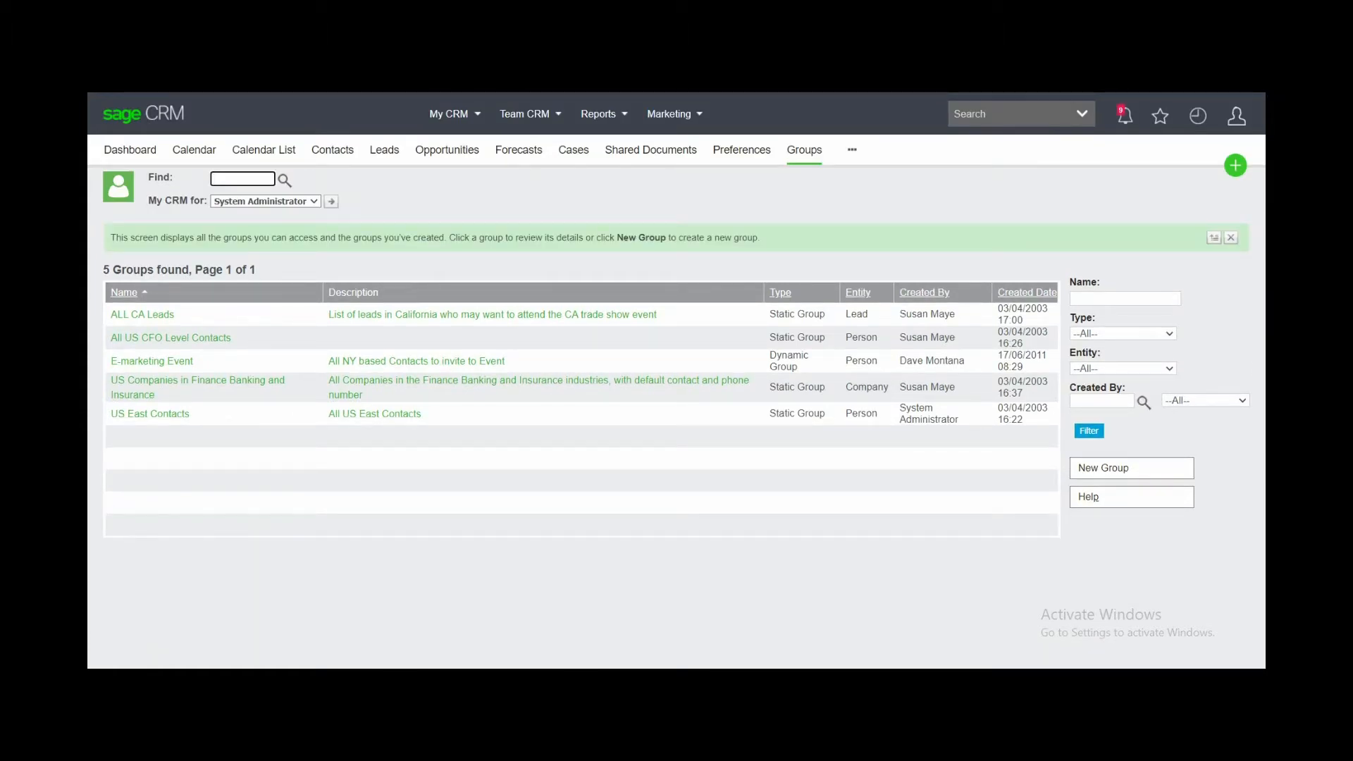
pyautogui.click(1143, 466)
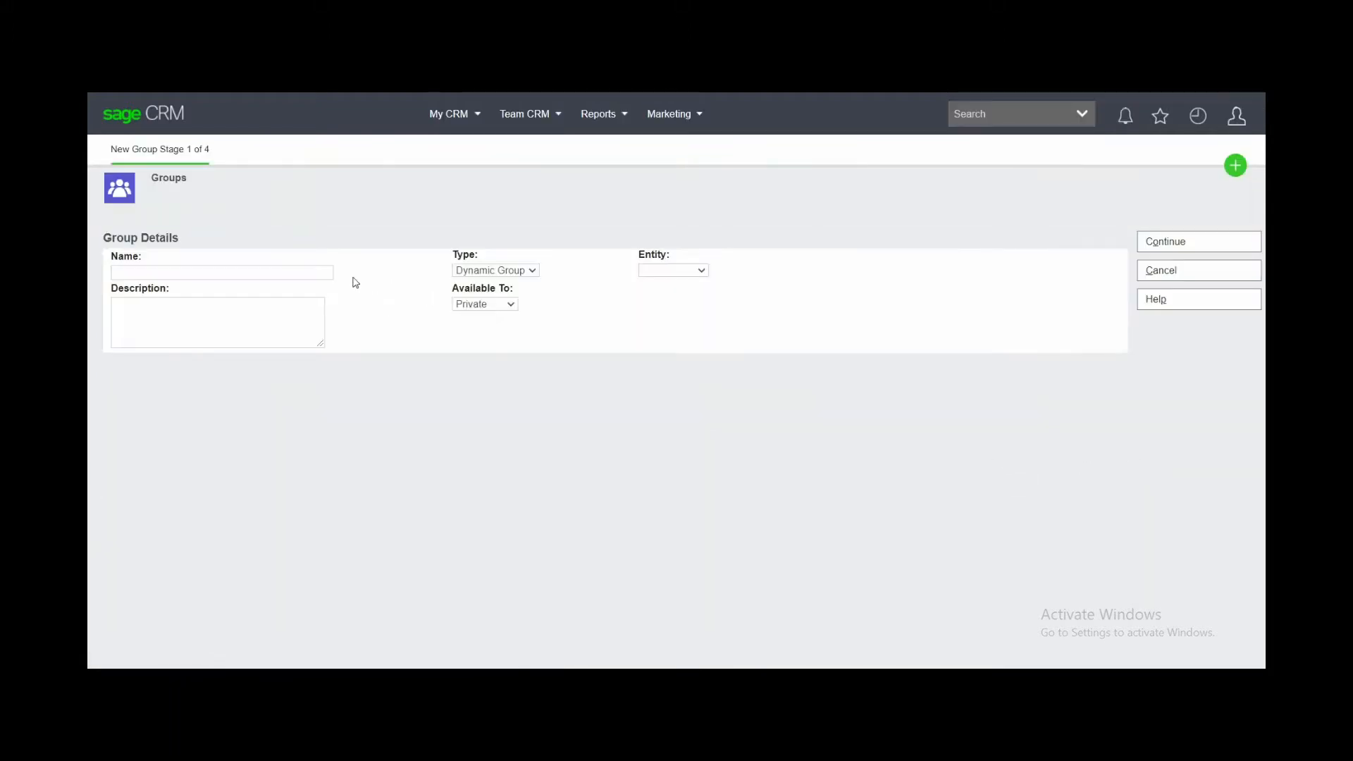
pyautogui.click(280, 272)
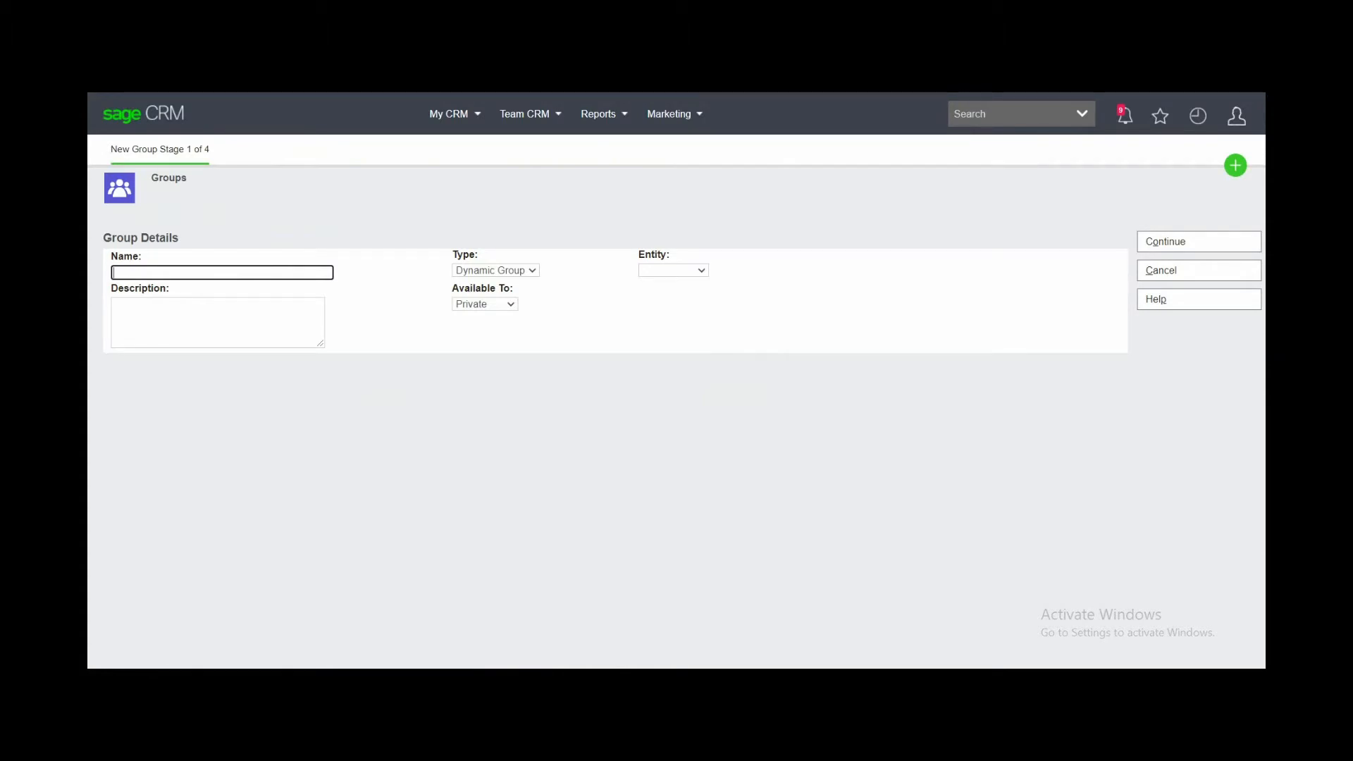
pyautogui.write('Susan as Account Manager')
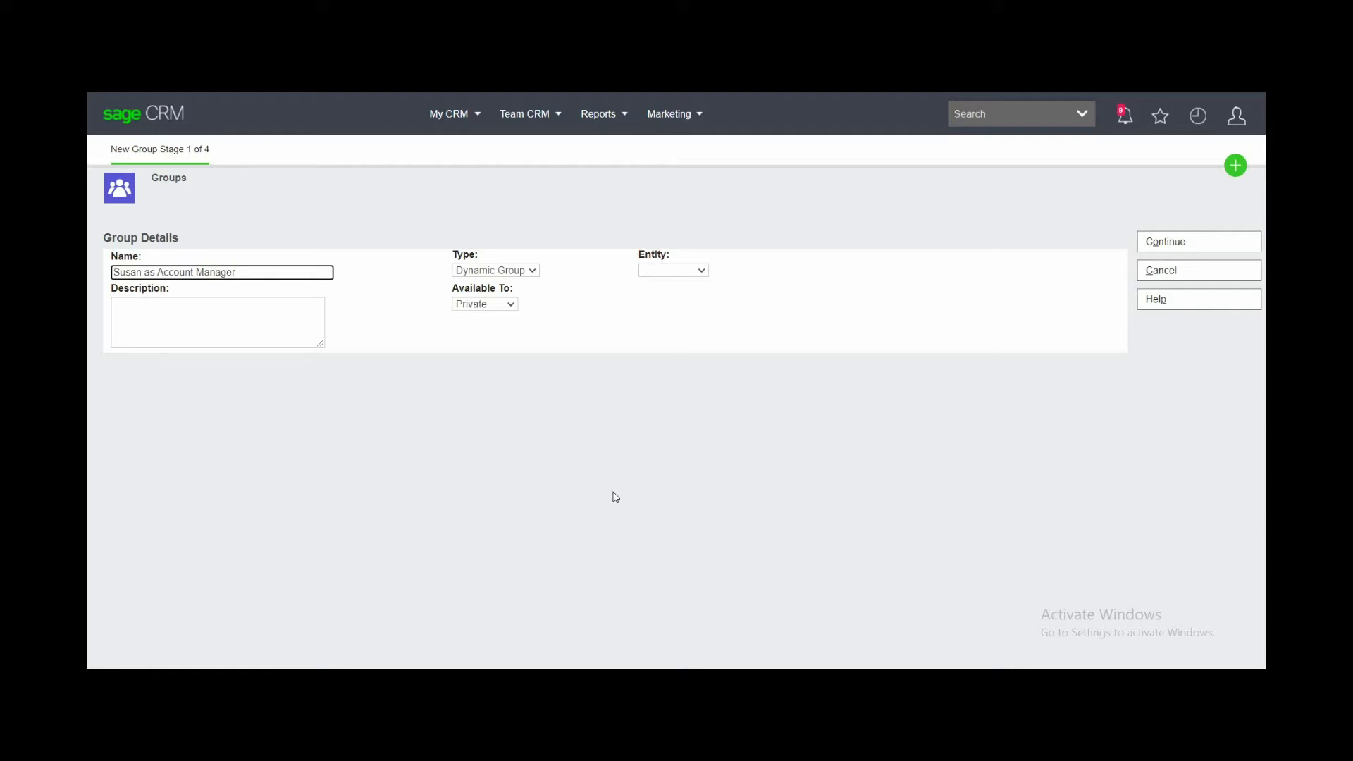
# Define the group as a private Dynamic Group for the Company entity with Company Search as source view, and continue to column selection
pyautogui.click(534, 273)
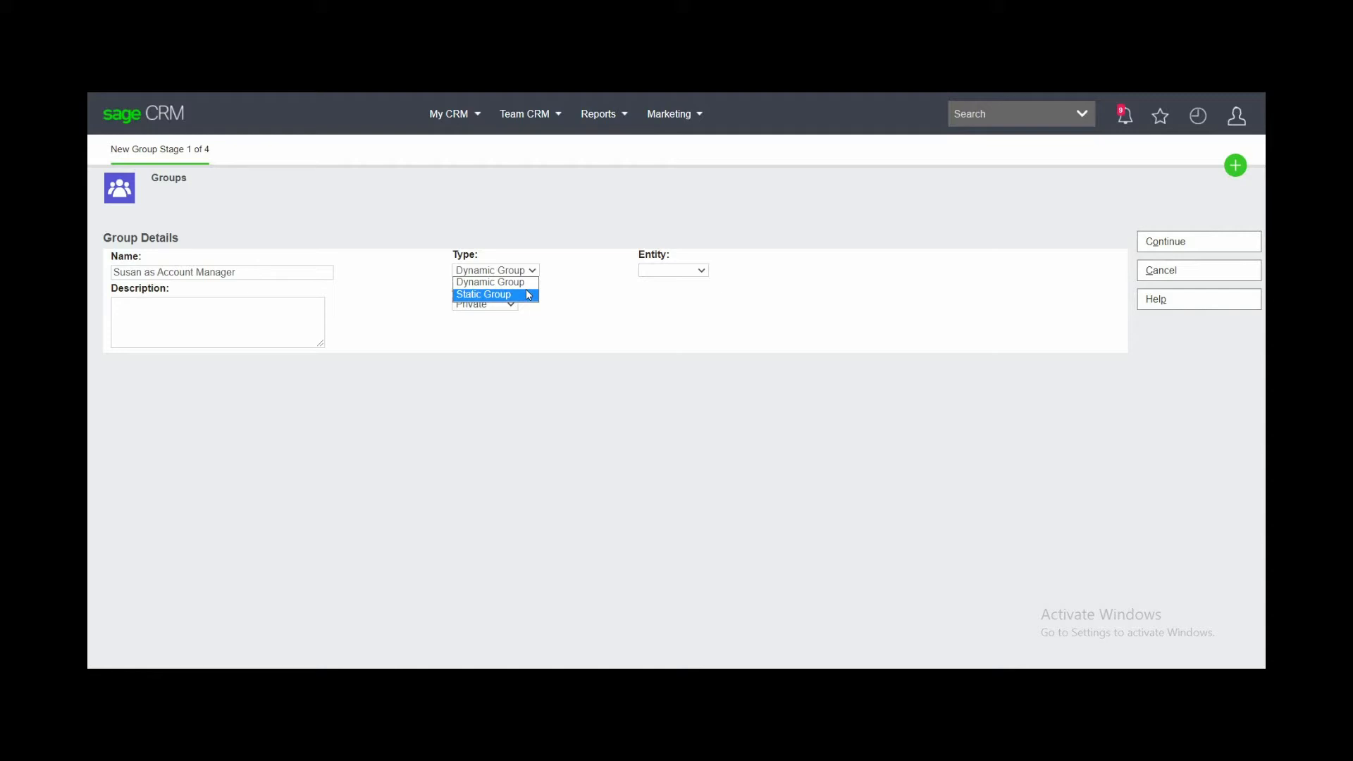
pyautogui.click(529, 282)
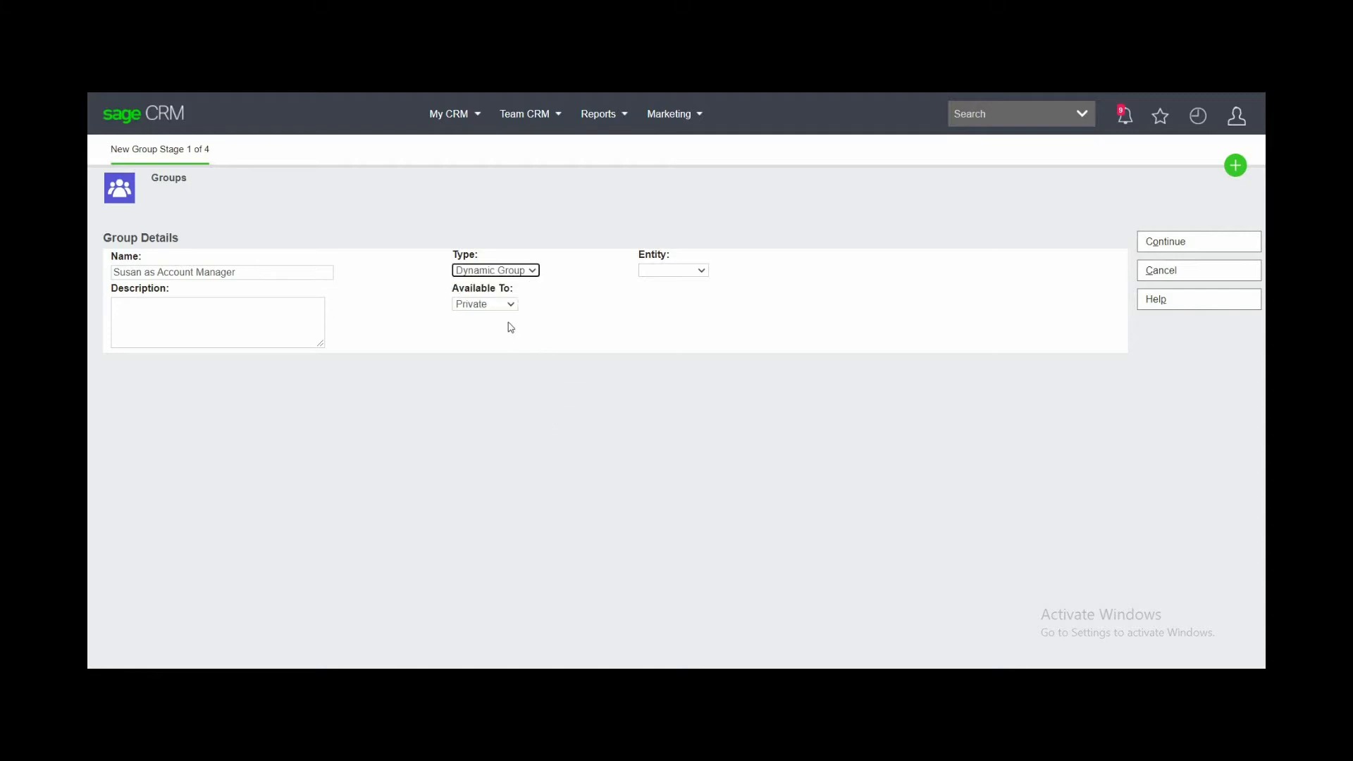
pyautogui.click(511, 307)
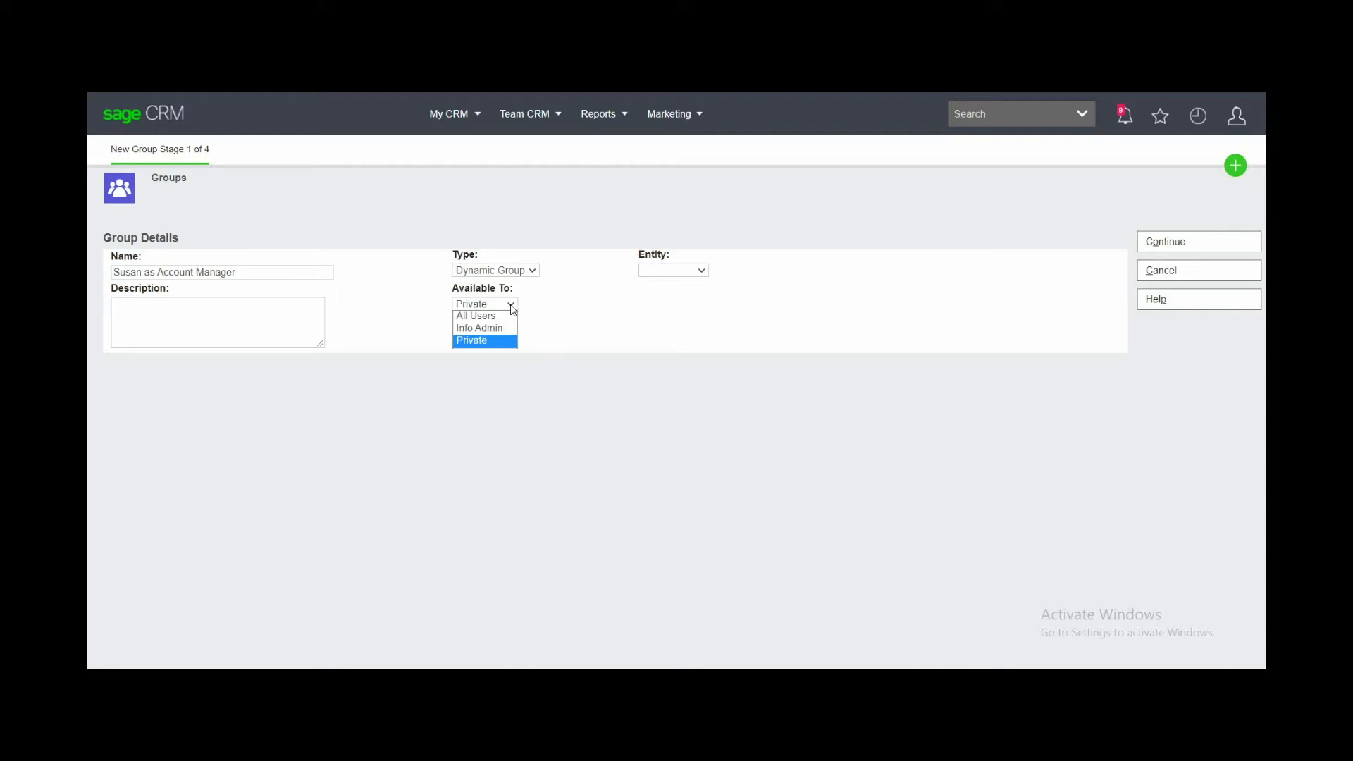
pyautogui.click(535, 304)
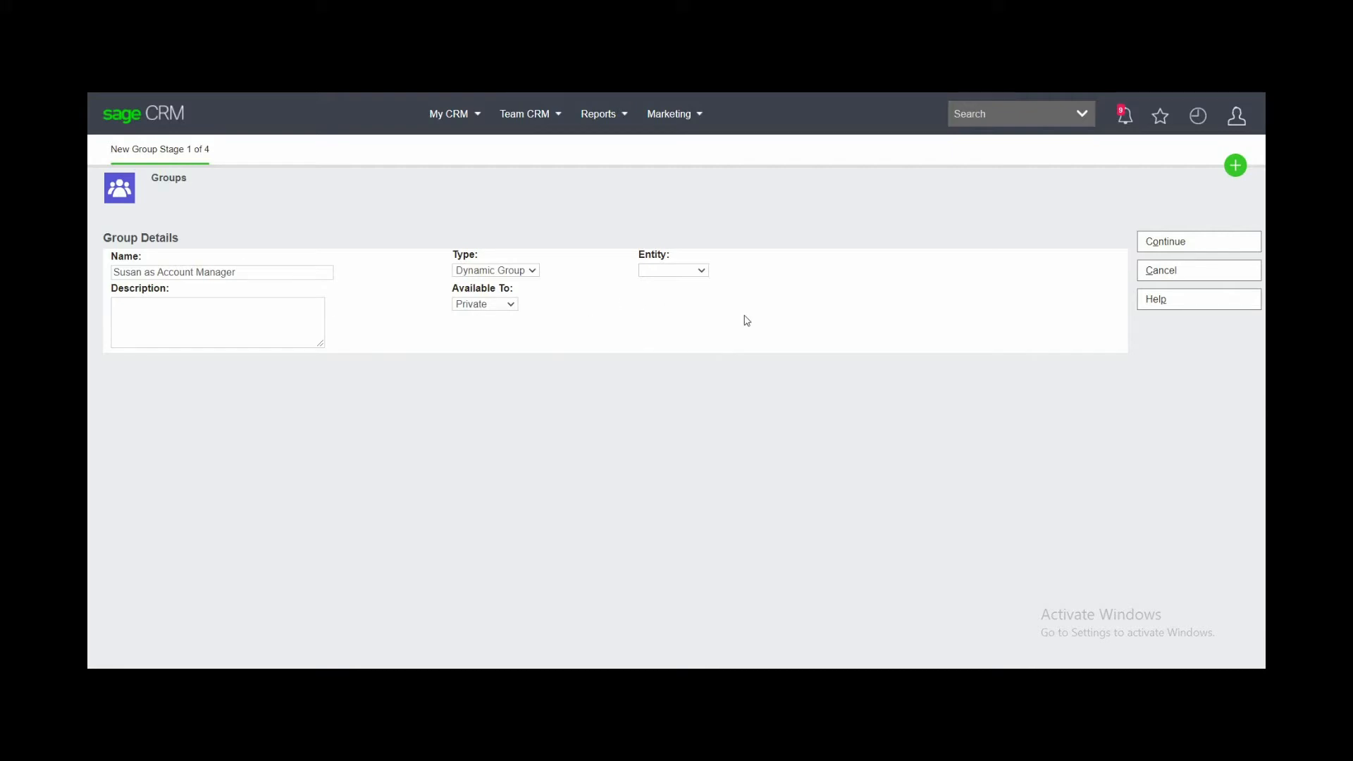
pyautogui.click(704, 271)
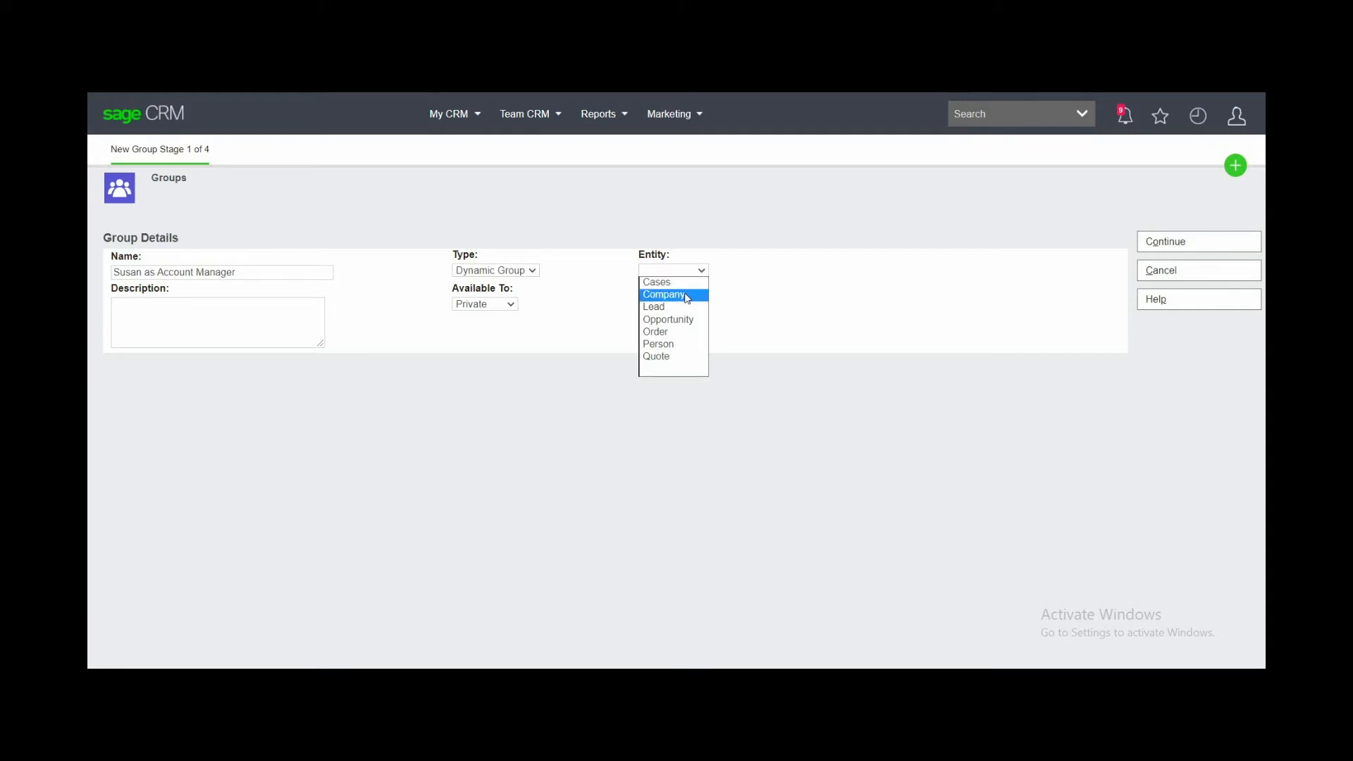
pyautogui.click(687, 298)
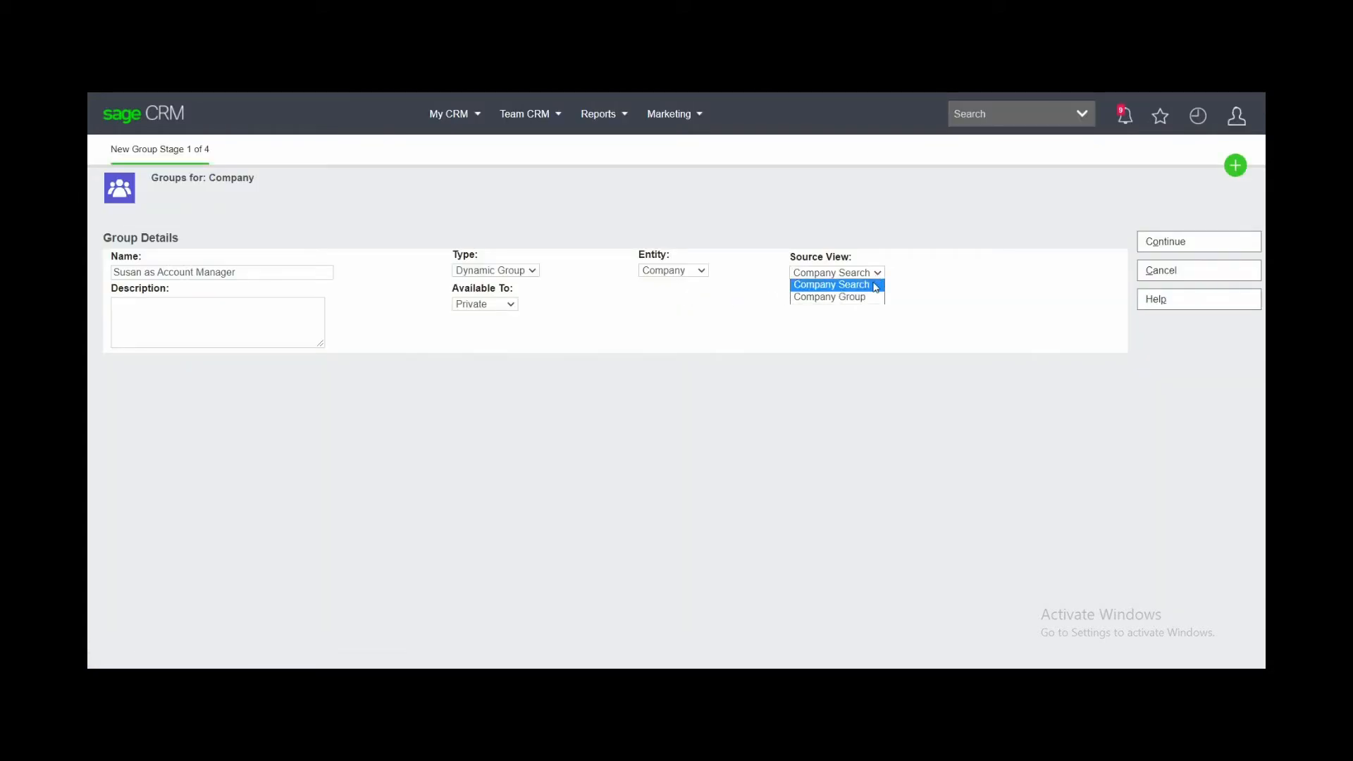
pyautogui.click(875, 286)
pyautogui.click(1182, 237)
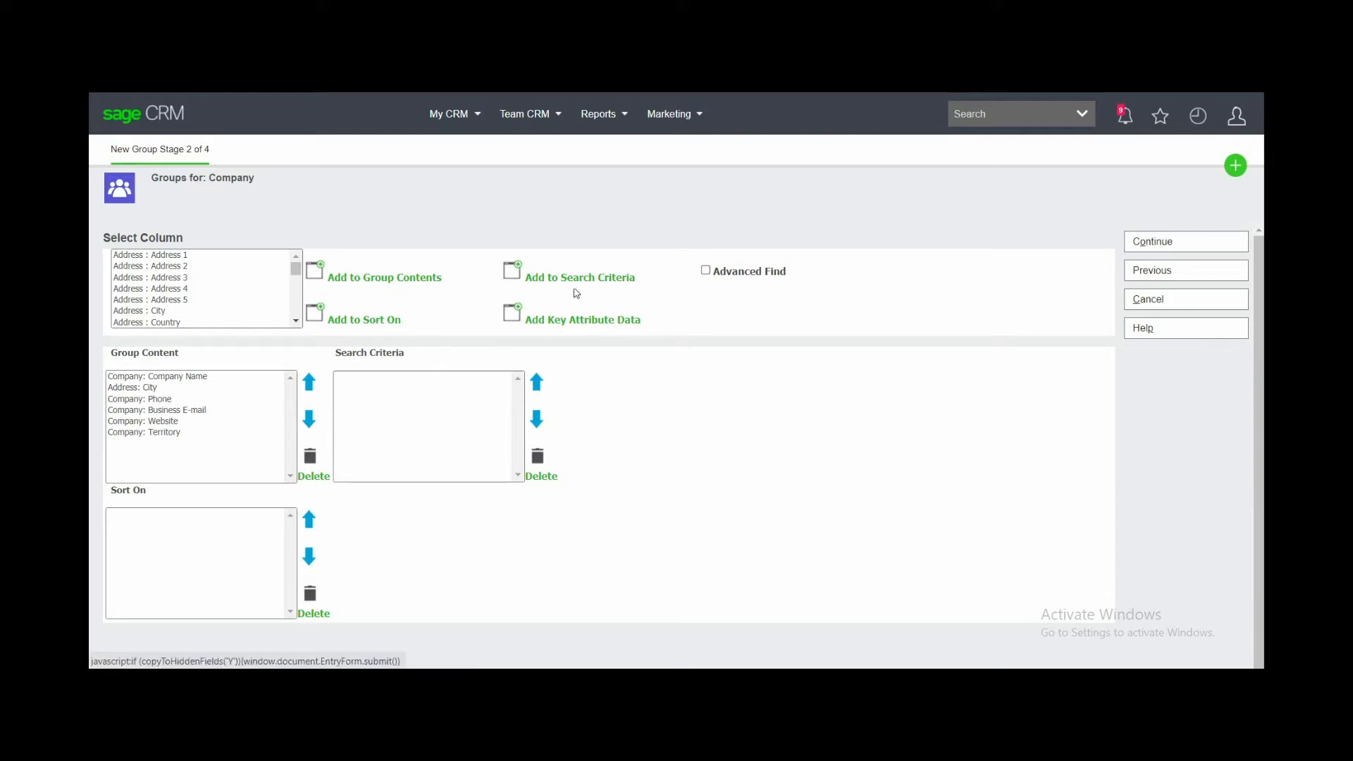
# Remove all the default columns from the Group Content list, from Company Name through Territory
pyautogui.click(224, 379)
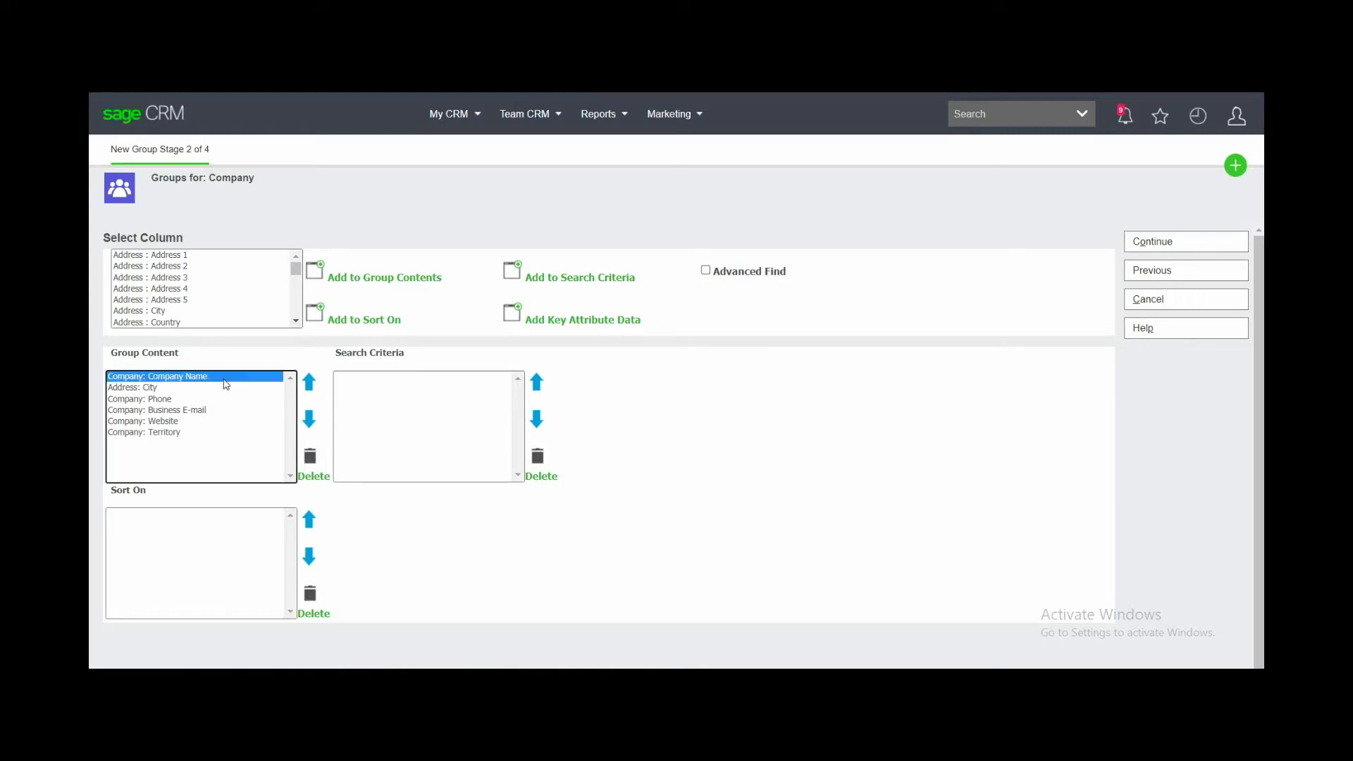
pyautogui.click(311, 458)
pyautogui.click(310, 458)
pyautogui.click(311, 458)
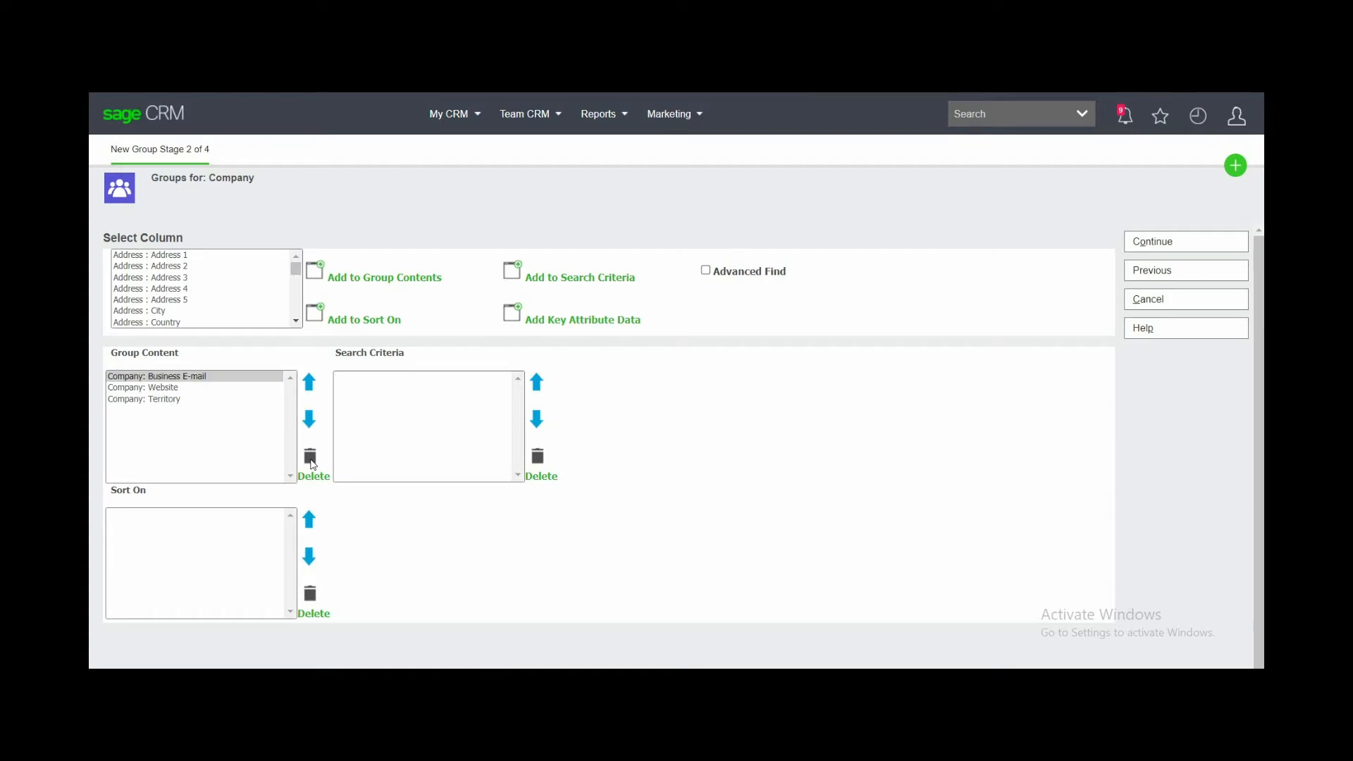
pyautogui.click(311, 458)
pyautogui.click(311, 459)
pyautogui.click(311, 460)
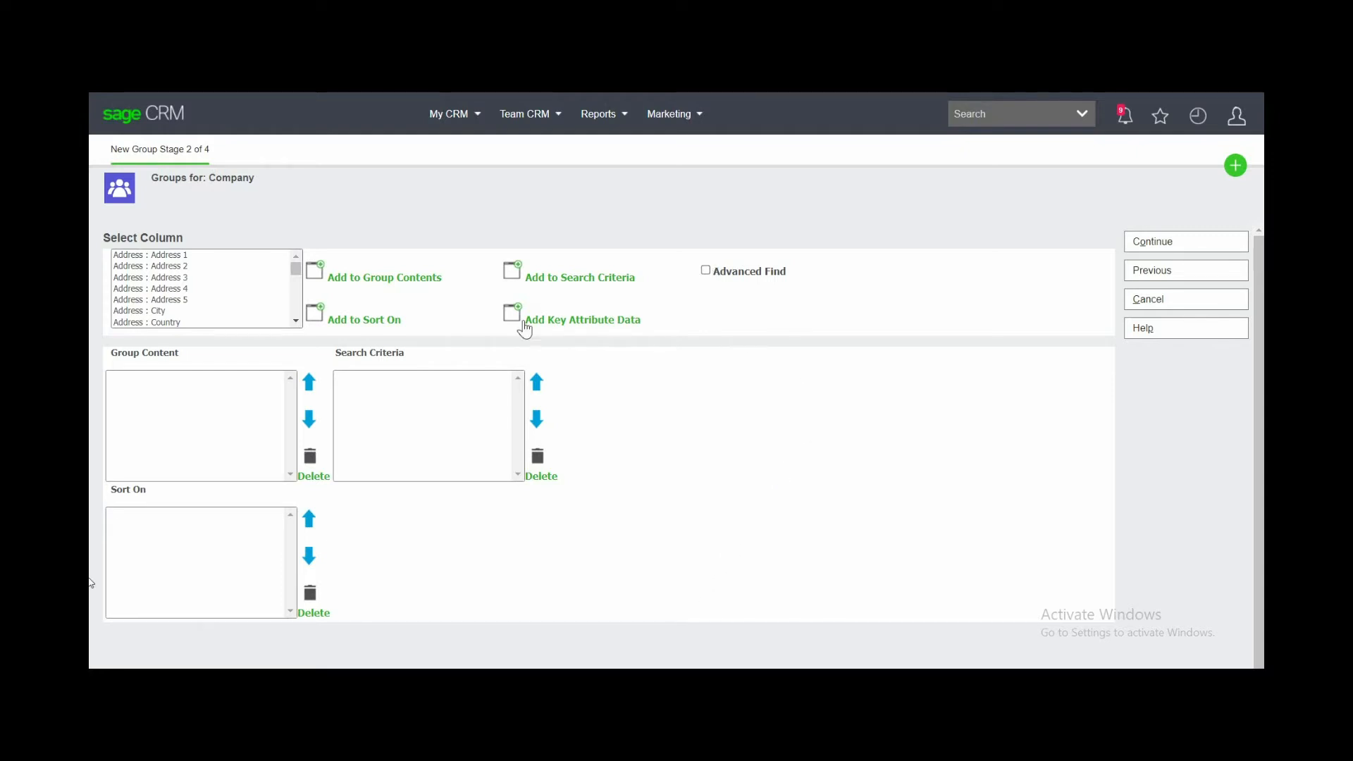
# Add Company : Account Manager to the group contents and search criteria, and Company : Company Name to the group contents
pyautogui.click(296, 321)
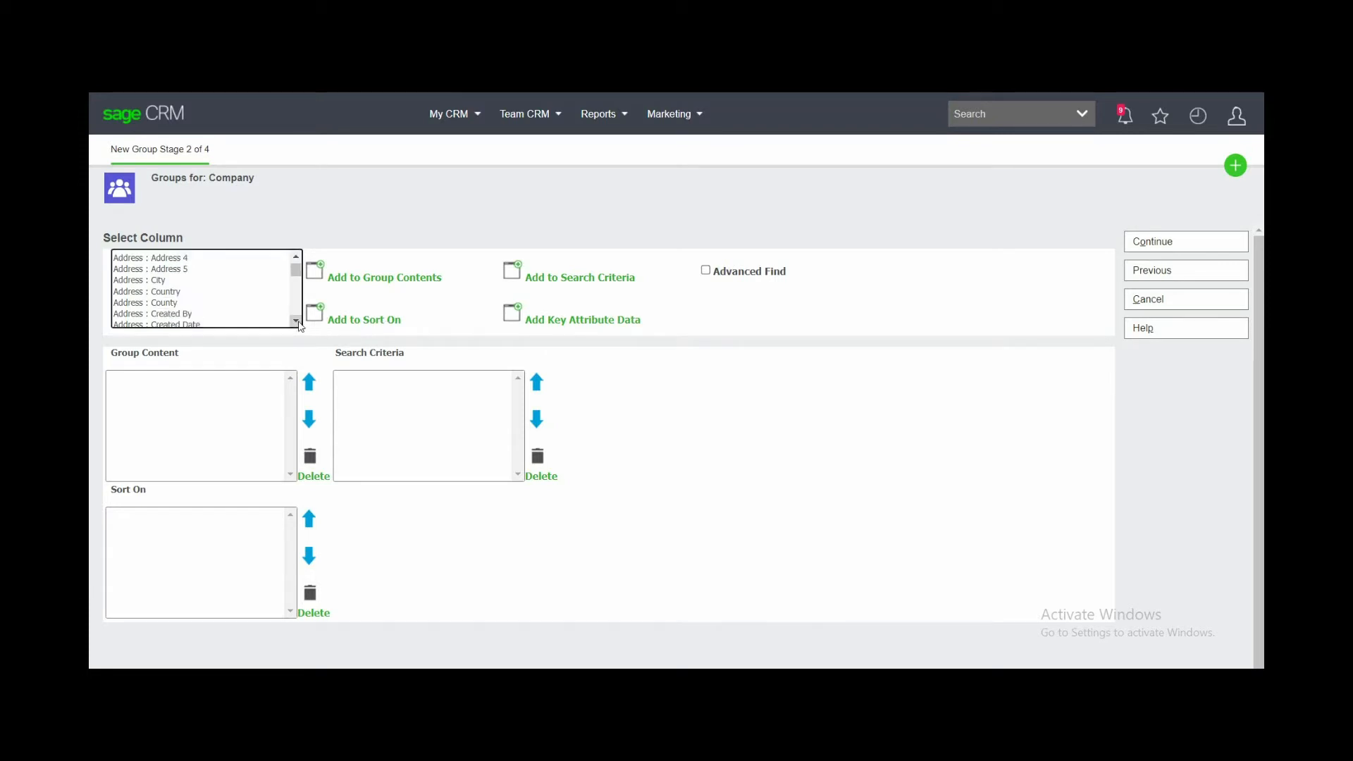
pyautogui.click(296, 320)
pyautogui.click(296, 320)
pyautogui.click(296, 320)
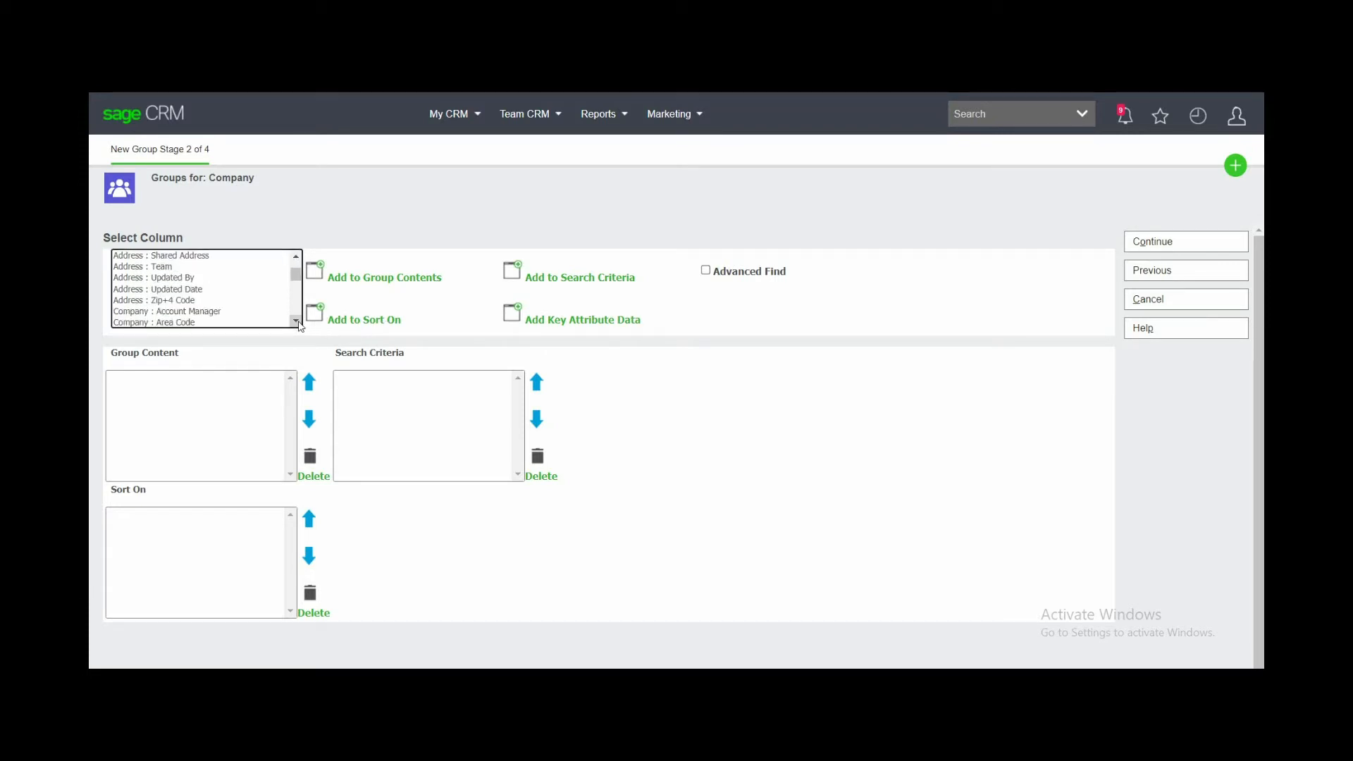
pyautogui.click(299, 323)
pyautogui.click(239, 282)
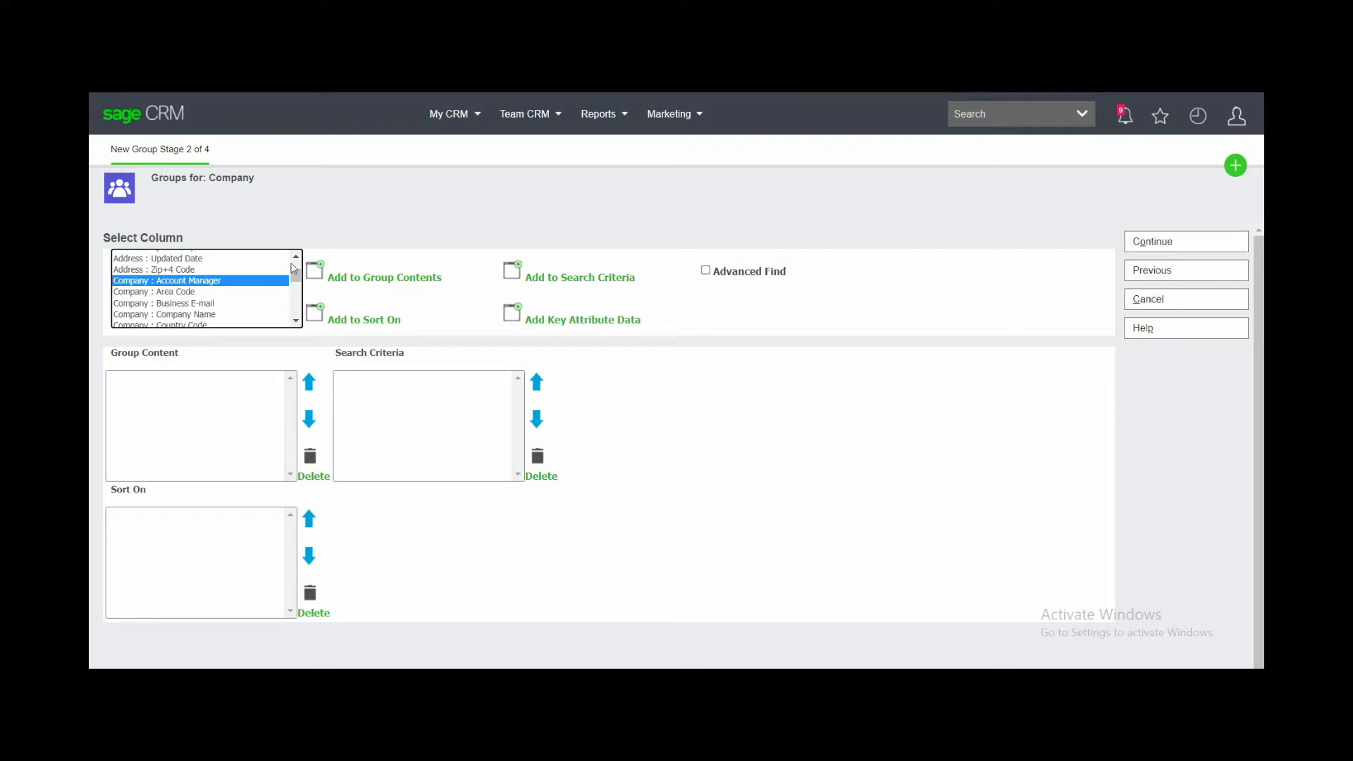
pyautogui.click(310, 272)
pyautogui.click(509, 278)
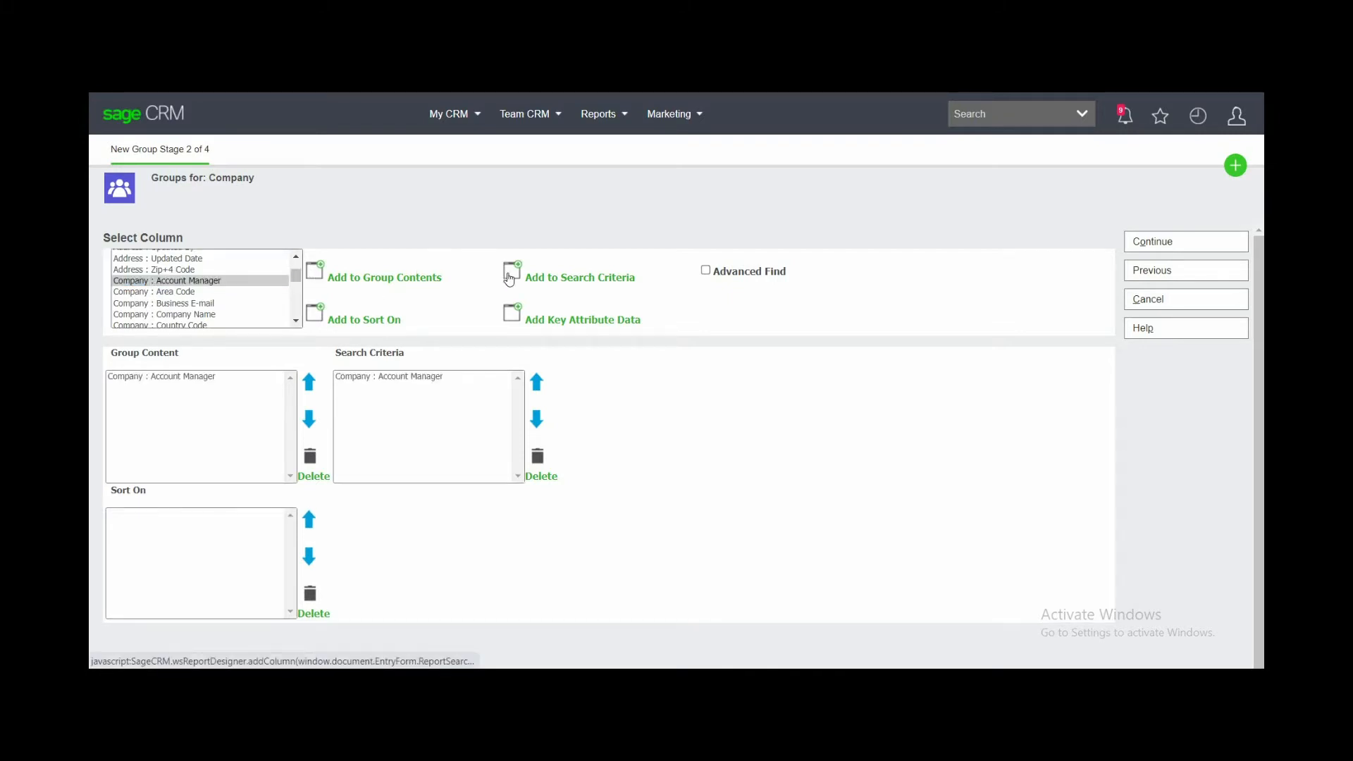
pyautogui.click(220, 315)
pyautogui.click(313, 272)
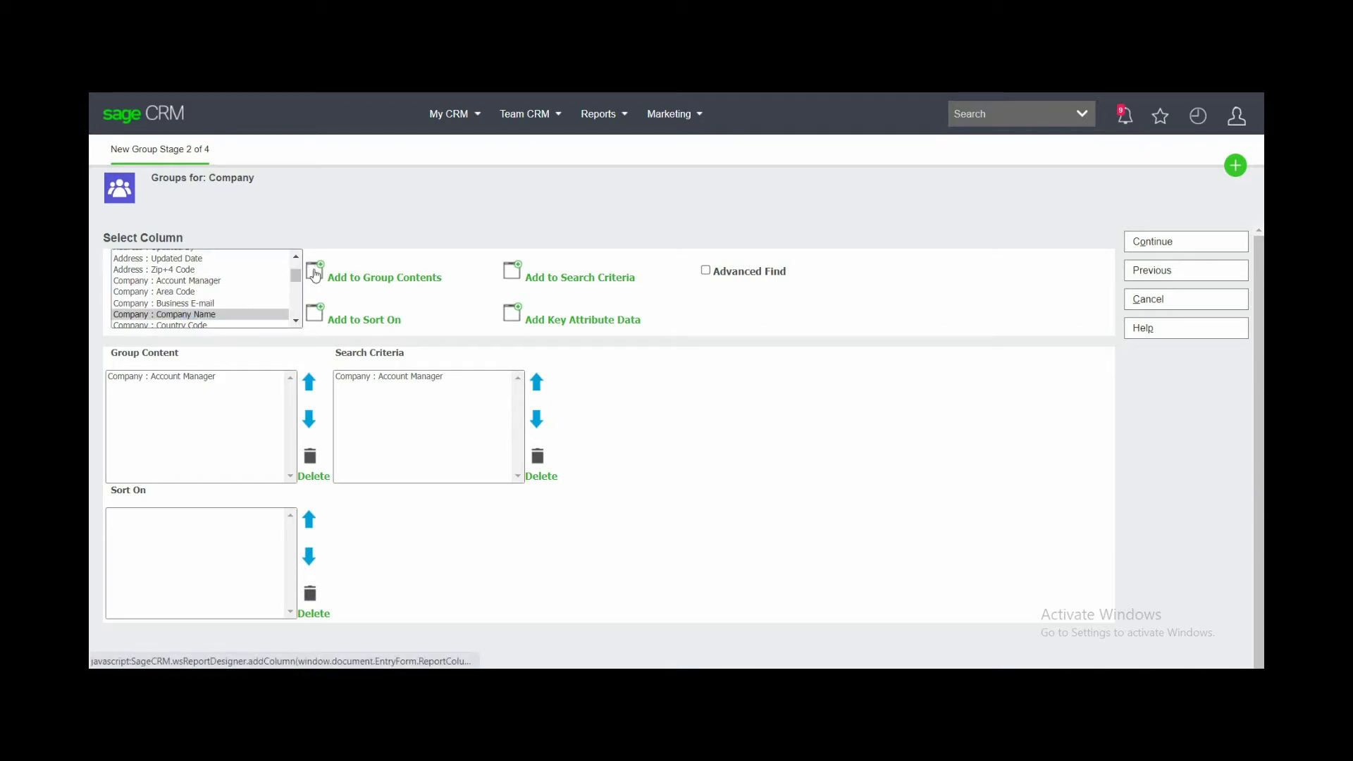
# Add Company : Territory to the group contents, the search criteria and the sort order
pyautogui.click(296, 321)
pyautogui.click(299, 321)
pyautogui.click(299, 320)
pyautogui.click(299, 320)
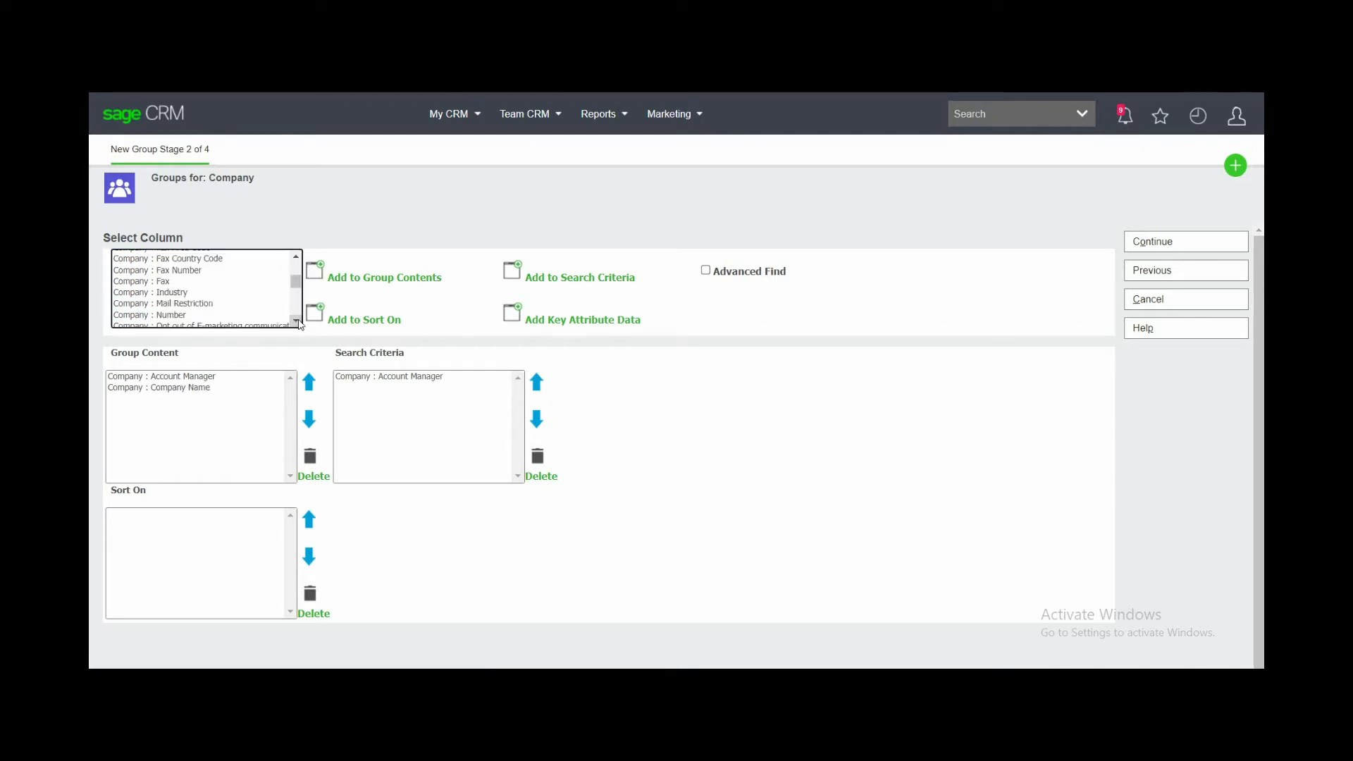
pyautogui.click(299, 320)
pyautogui.click(299, 321)
pyautogui.click(299, 321)
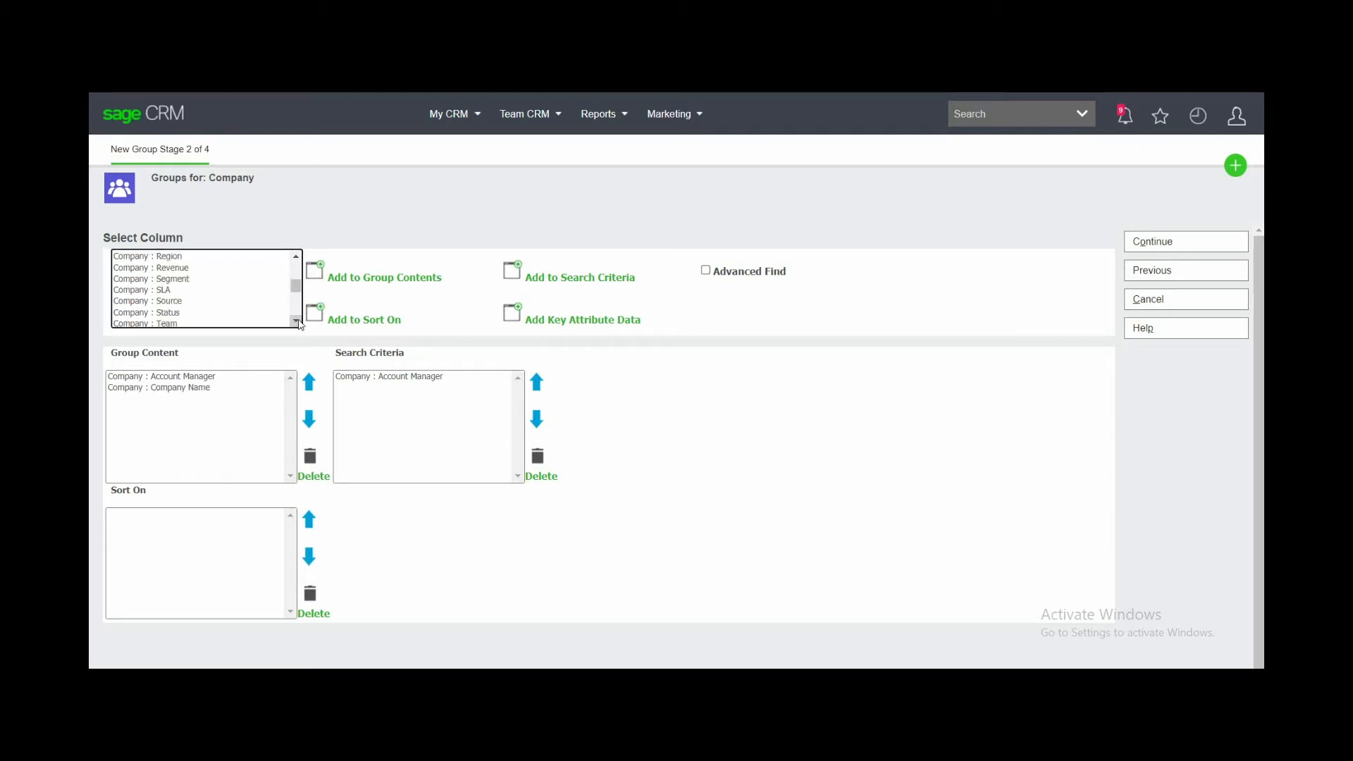
pyautogui.click(299, 320)
pyautogui.click(299, 321)
pyautogui.click(188, 273)
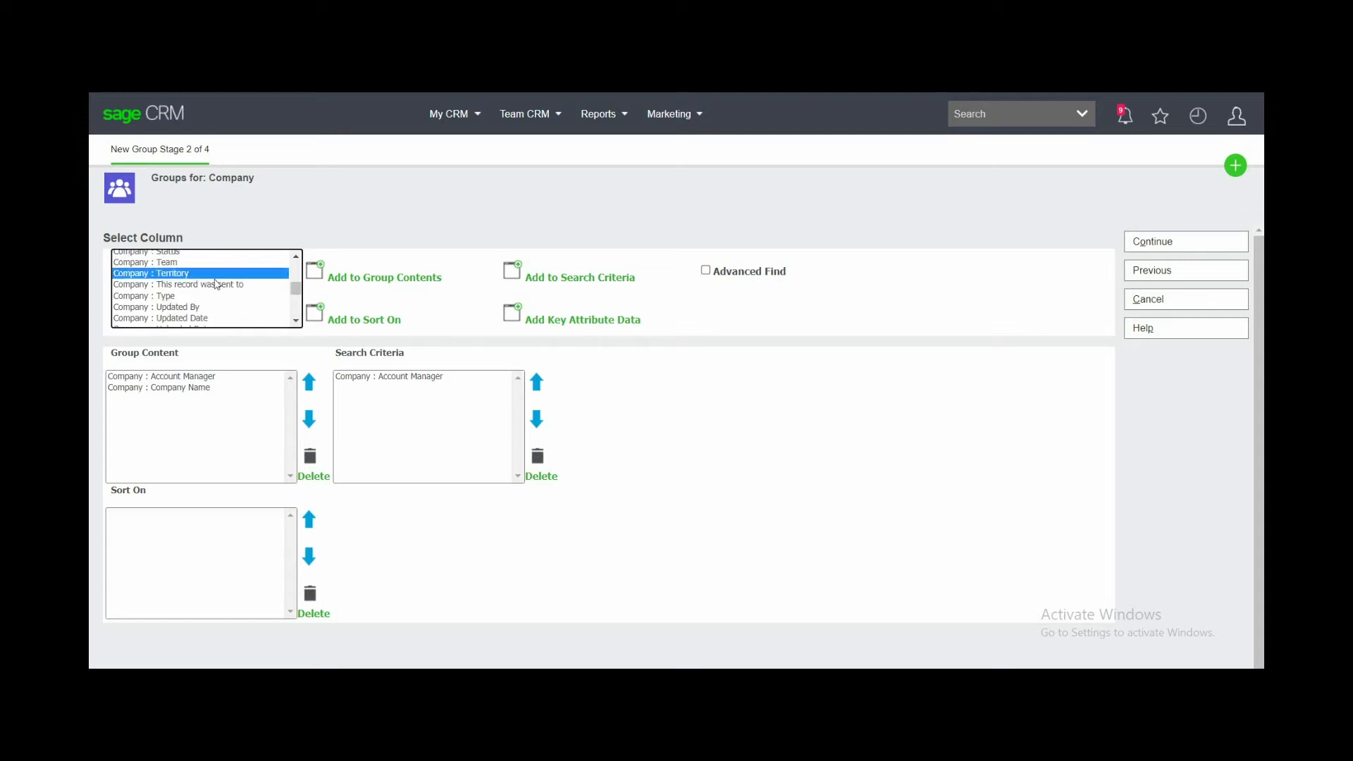
pyautogui.click(315, 281)
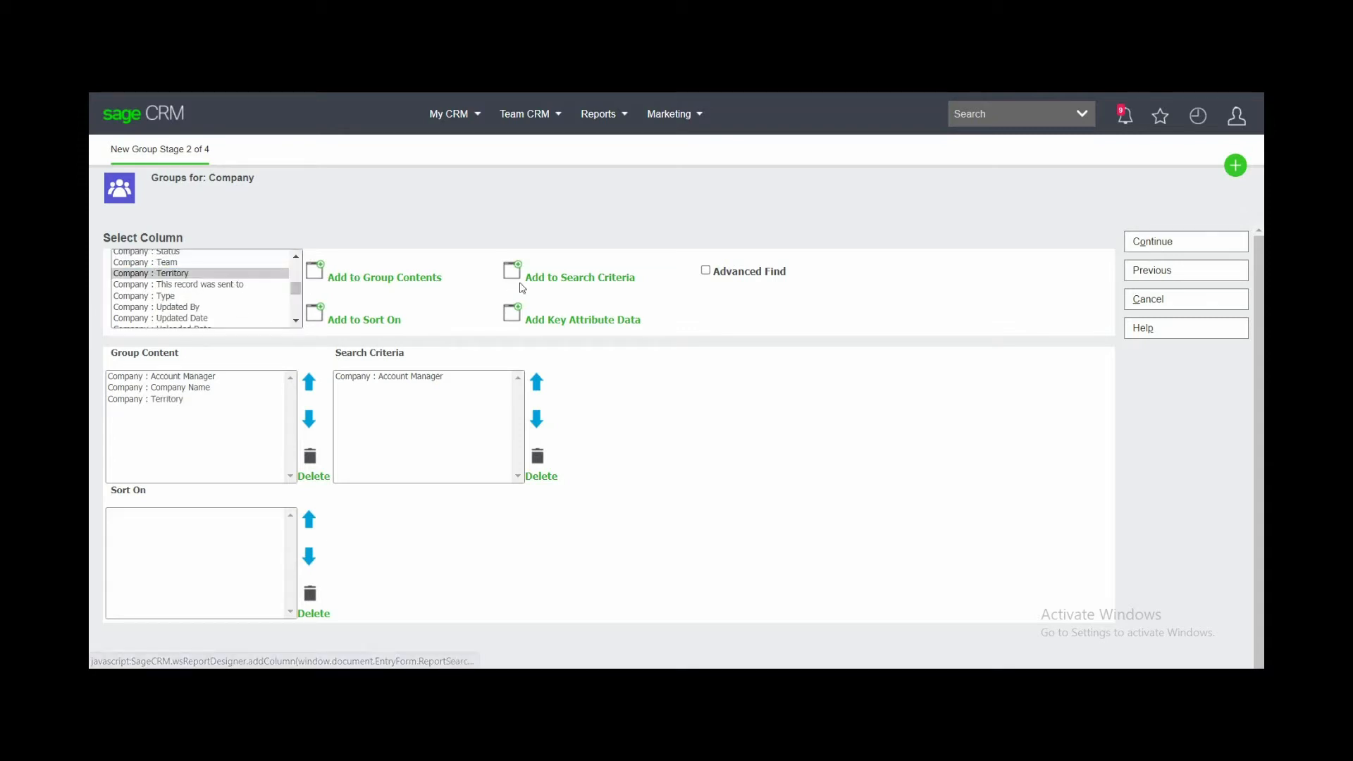
pyautogui.click(520, 283)
pyautogui.click(315, 312)
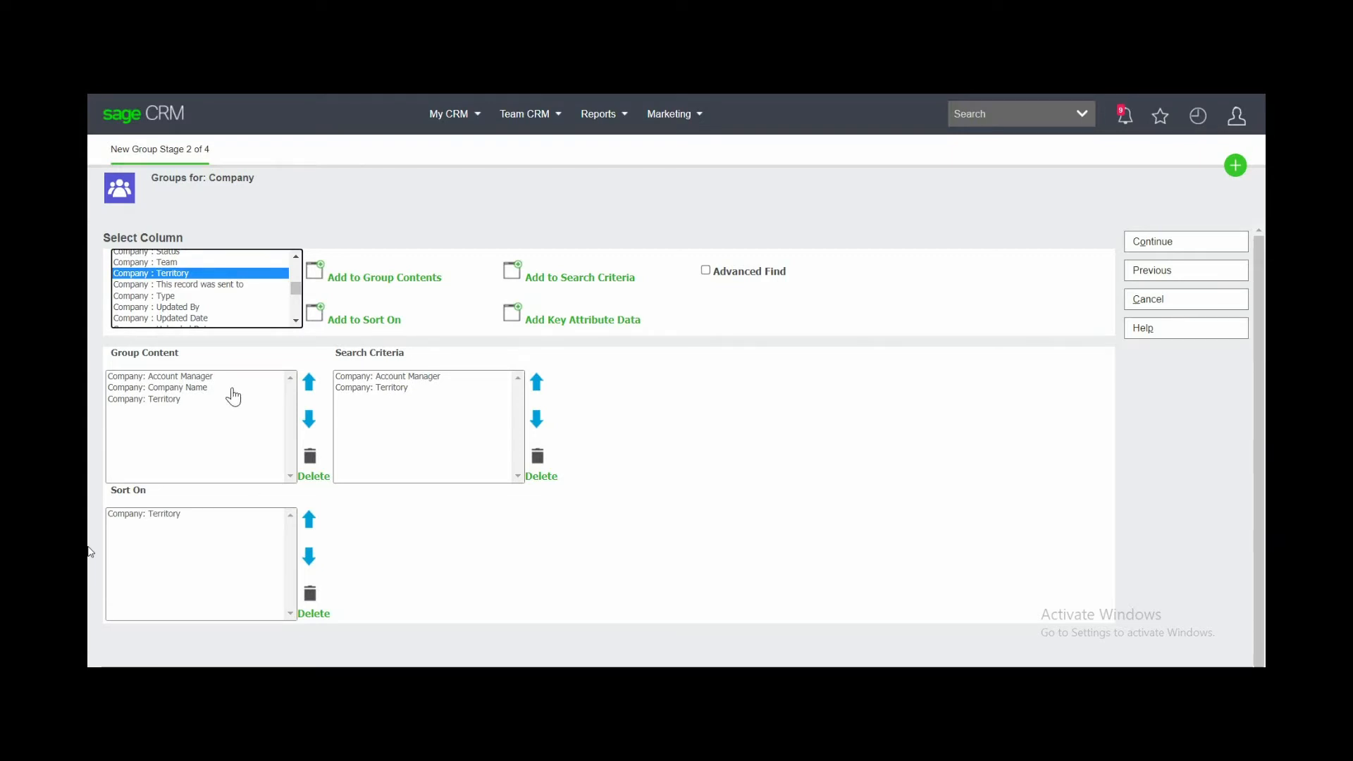
# Add the Person columns Business E-mail, First Name, Last Name and Phone Full Number to the group contents, and continue to the search criteria
pyautogui.click(226, 308)
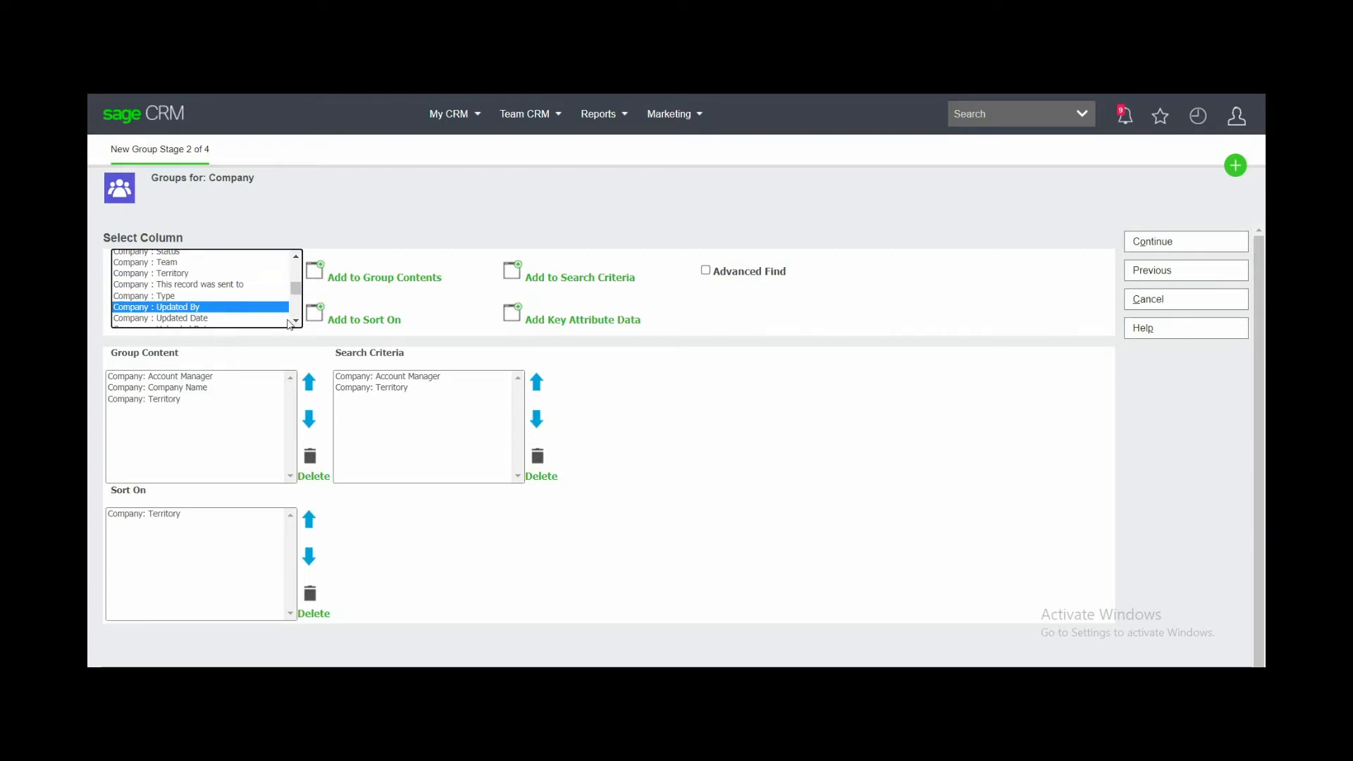
pyautogui.scroll(-2, 297, 322)
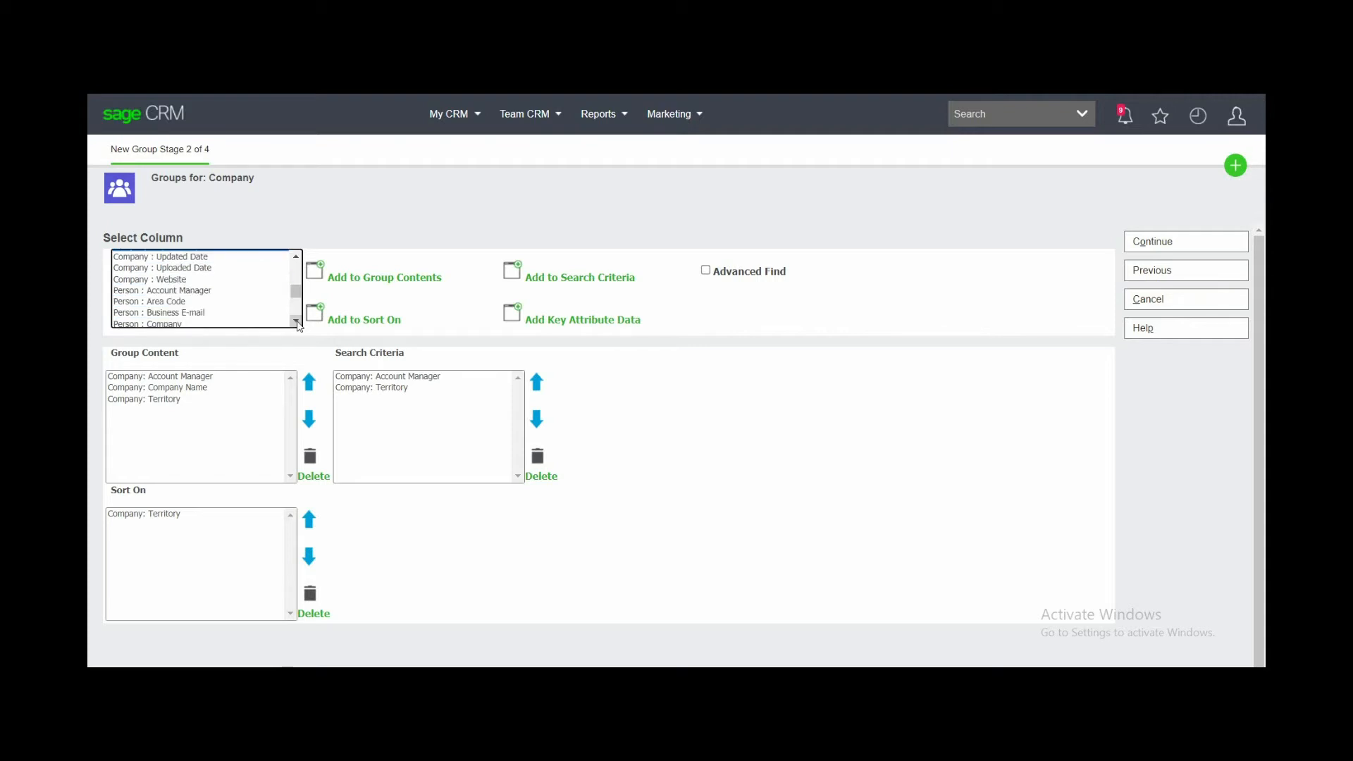
pyautogui.scroll(-1, 297, 323)
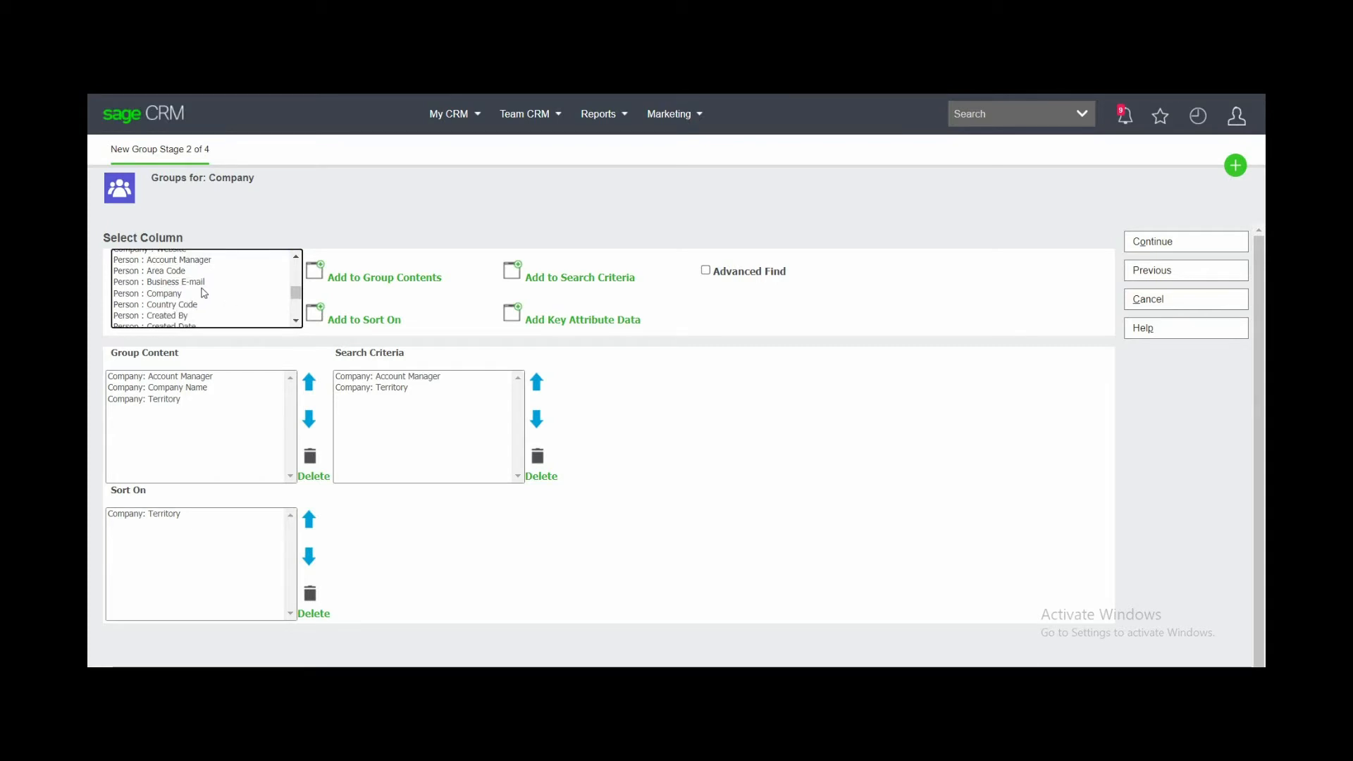
pyautogui.click(197, 283)
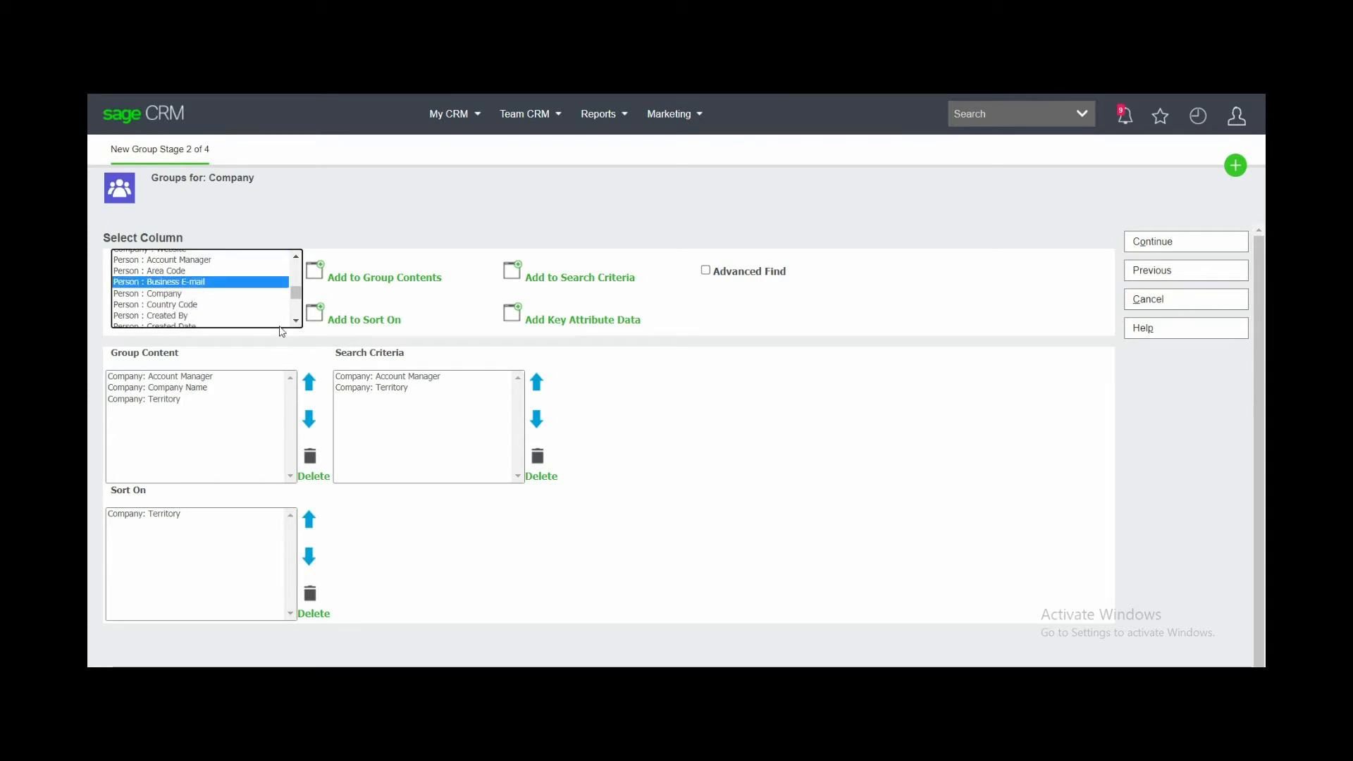
pyautogui.scroll(-3, 297, 323)
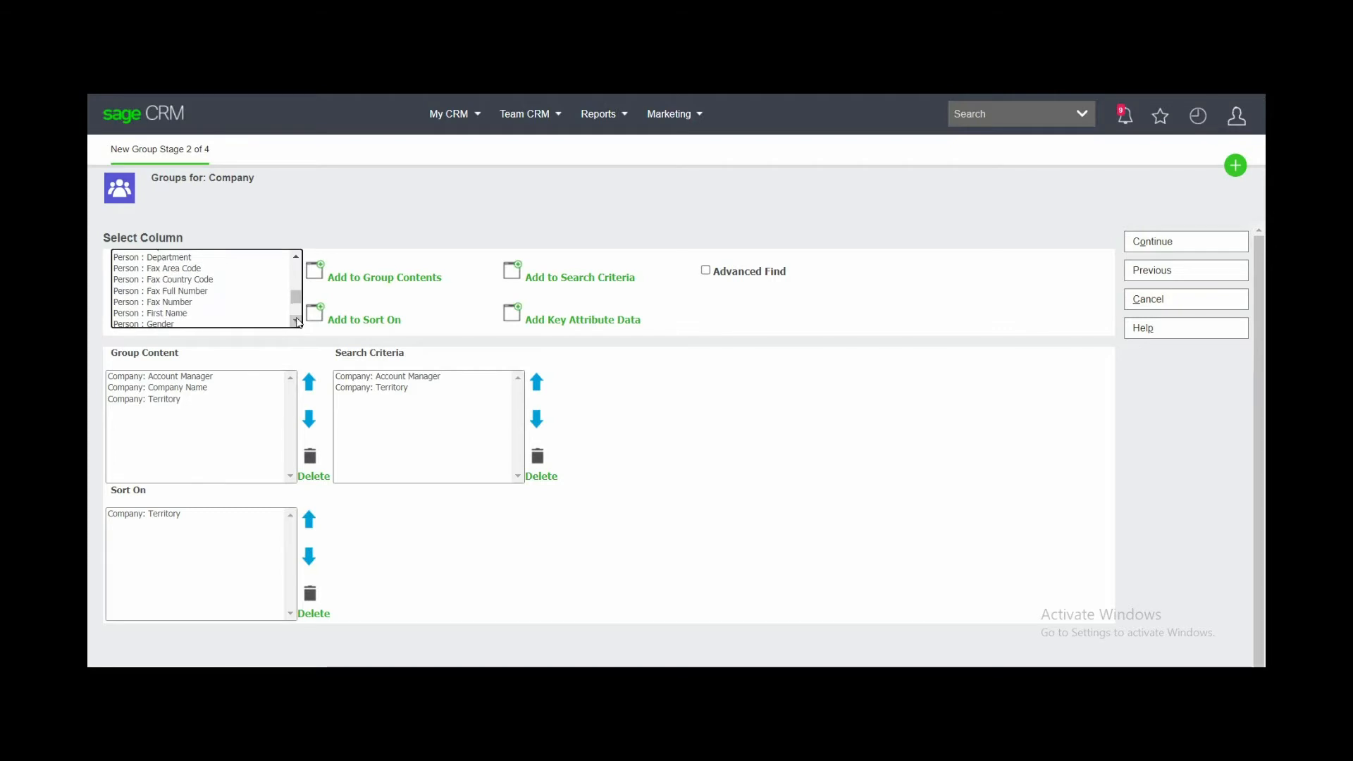
pyautogui.click(211, 314)
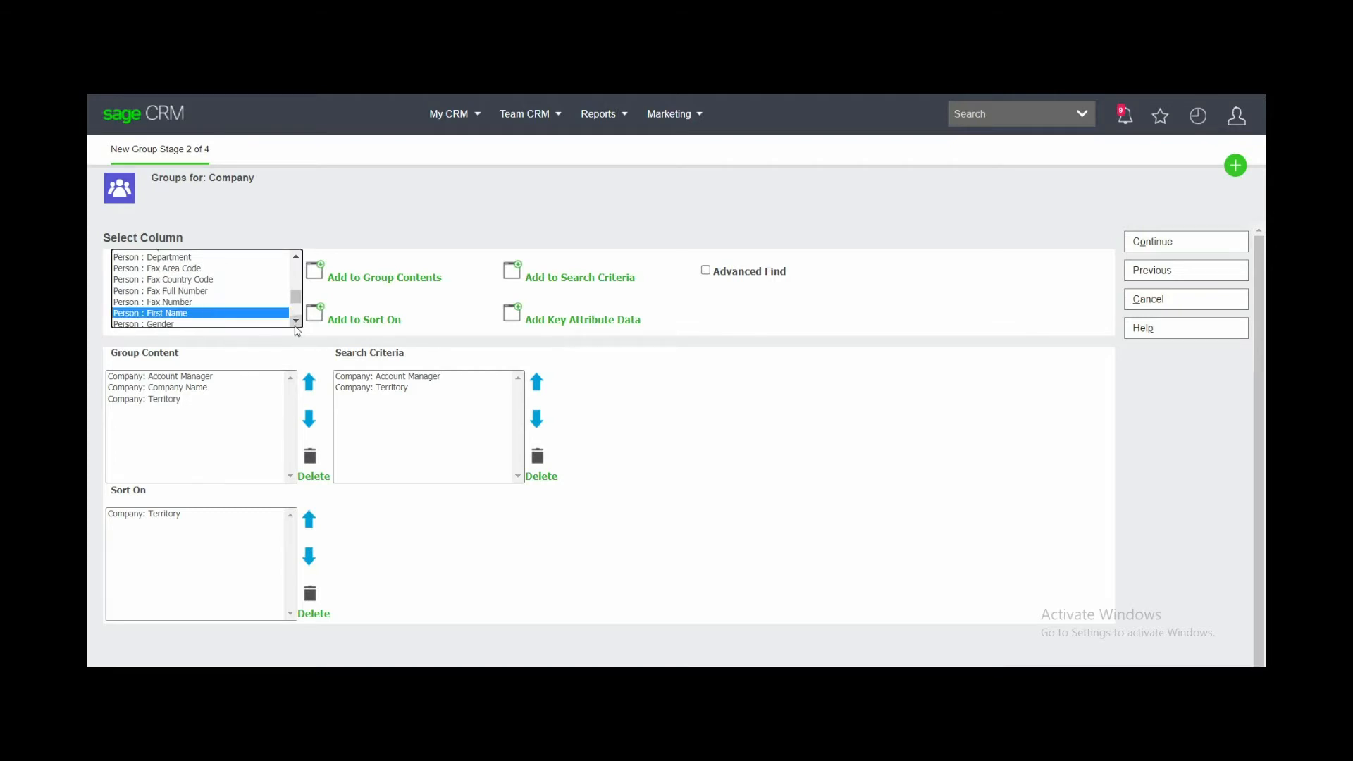
pyautogui.scroll(-2, 295, 322)
pyautogui.click(161, 274)
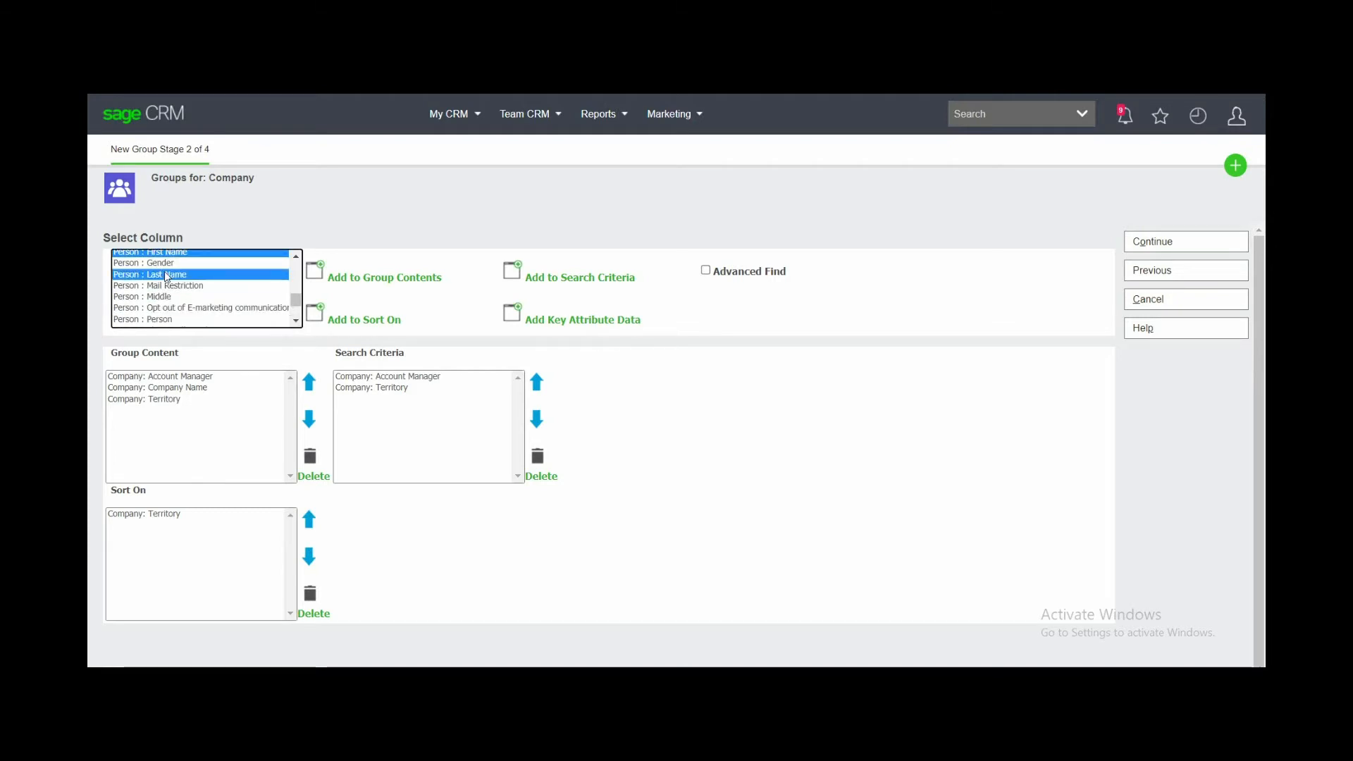
pyautogui.scroll(-1, 297, 321)
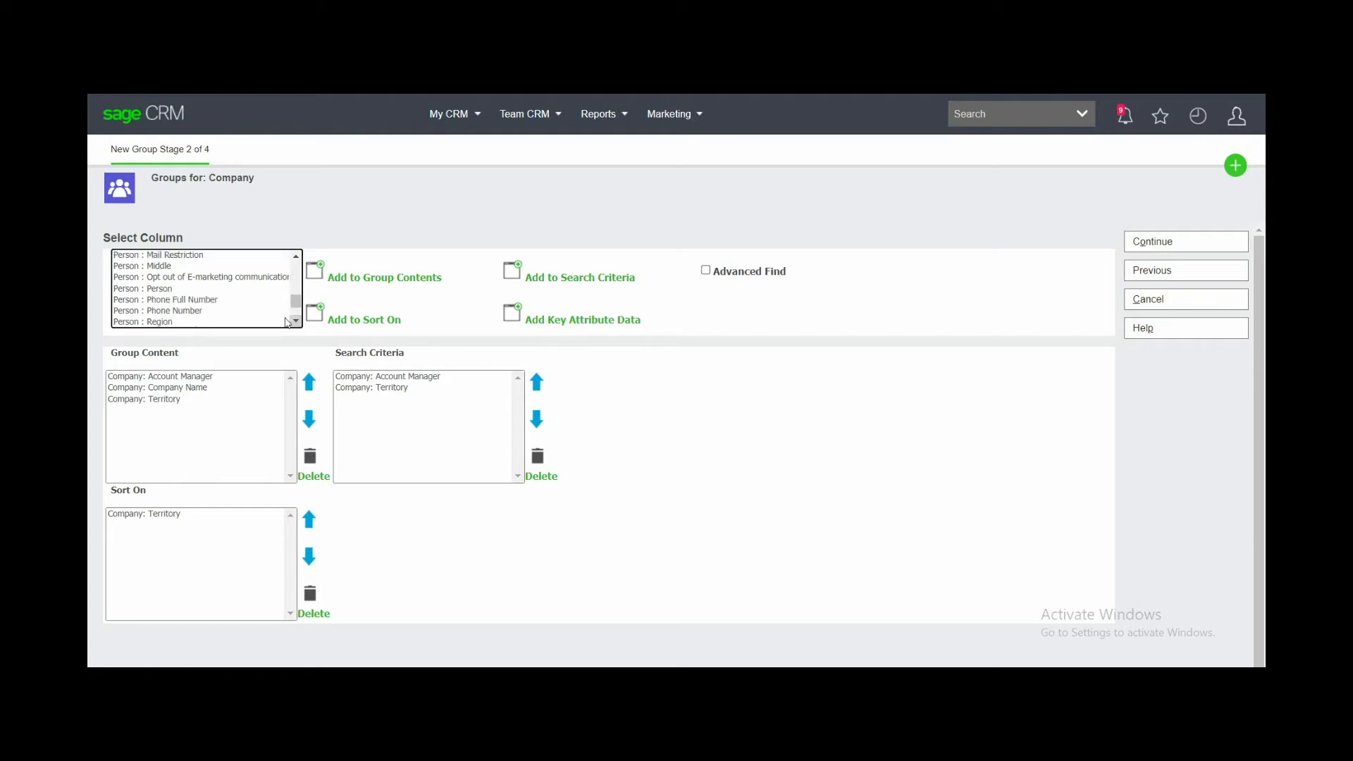
pyautogui.click(203, 301)
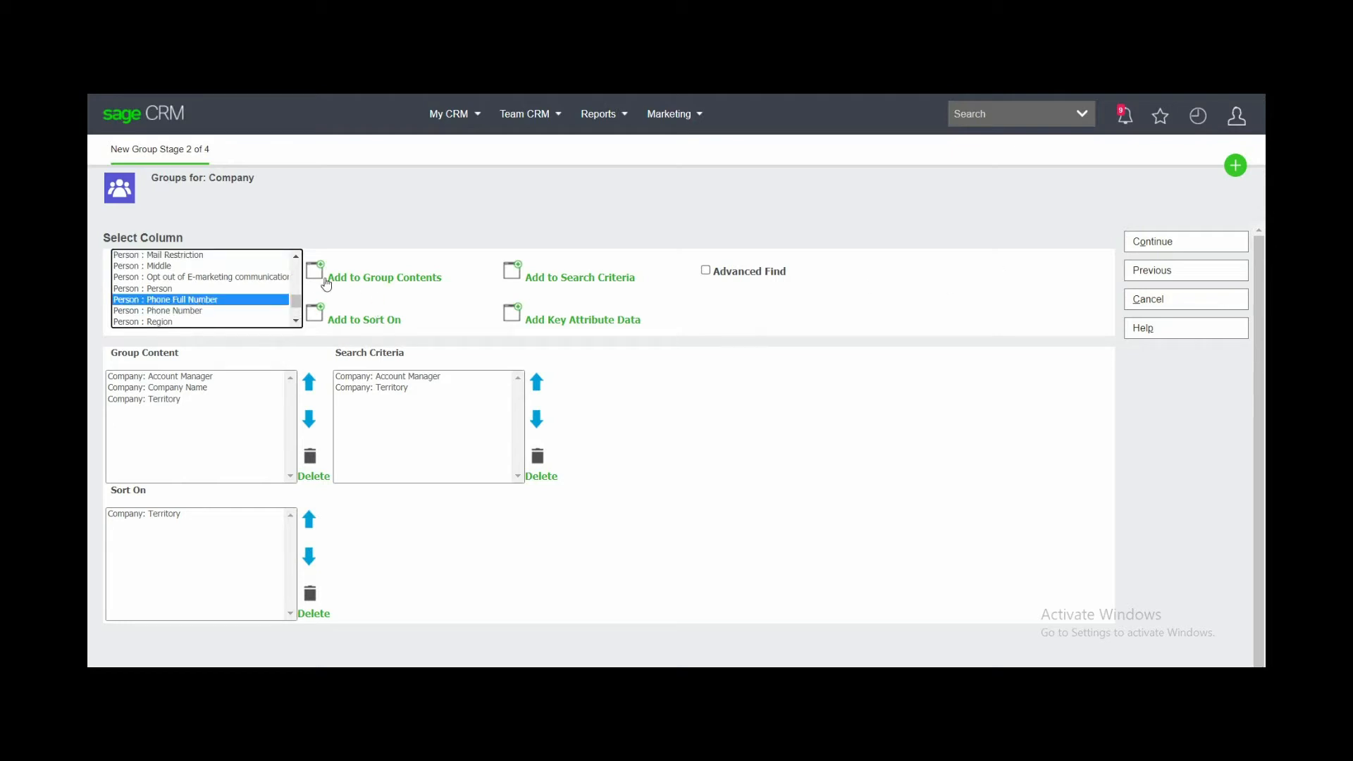
pyautogui.click(318, 276)
pyautogui.click(1168, 242)
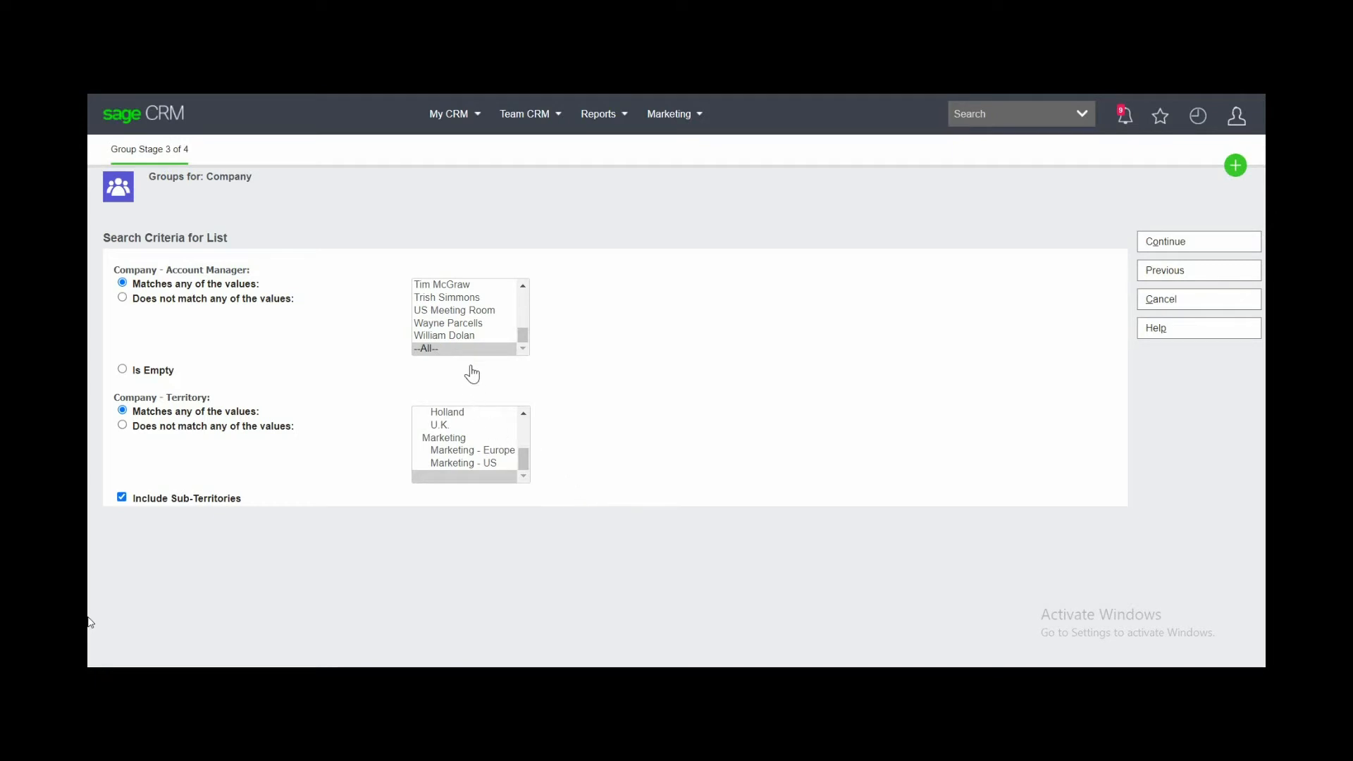
# Set the search criteria to match the account manager the group is named after and the Worldwide territory, and continue
pyautogui.click(475, 318)
pyautogui.scroll(2, 476, 318)
pyautogui.click(476, 319)
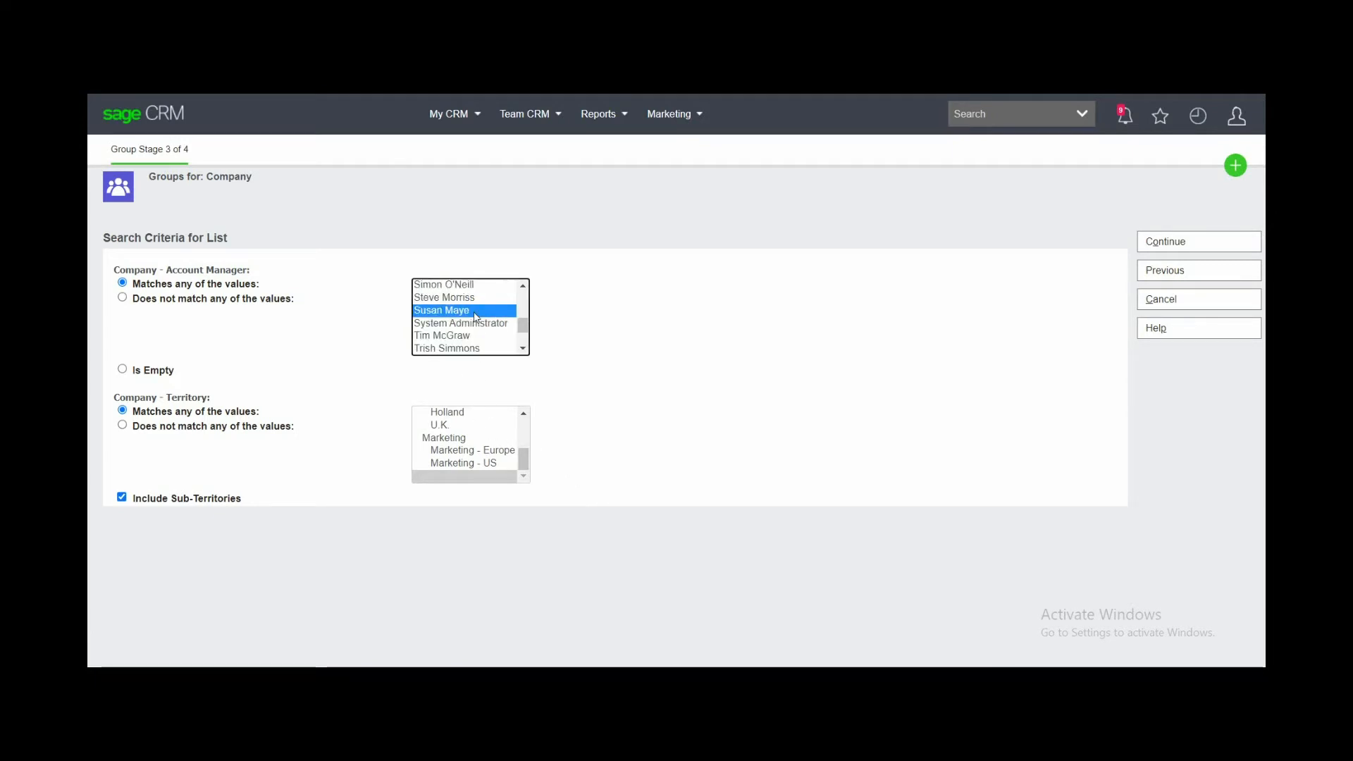
pyautogui.click(456, 438)
pyautogui.scroll(4, 498, 426)
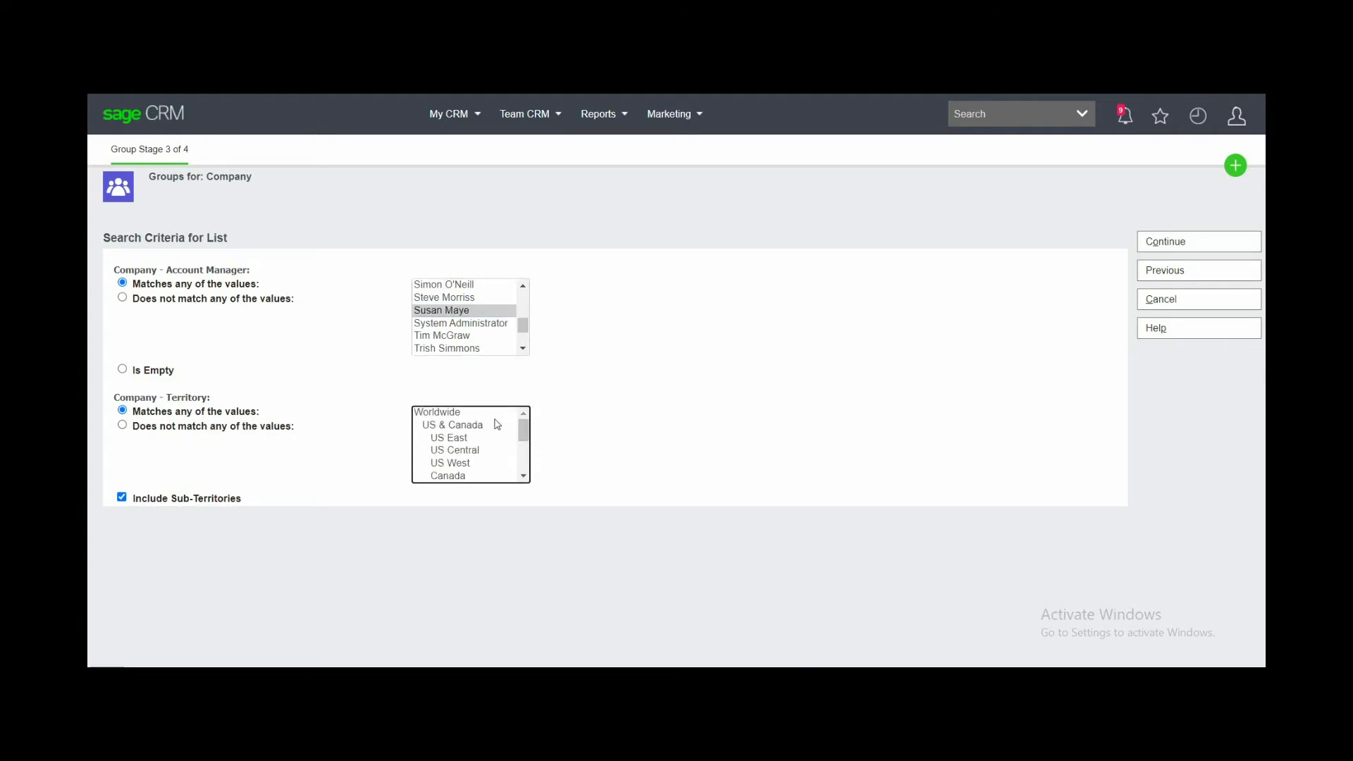
pyautogui.click(474, 414)
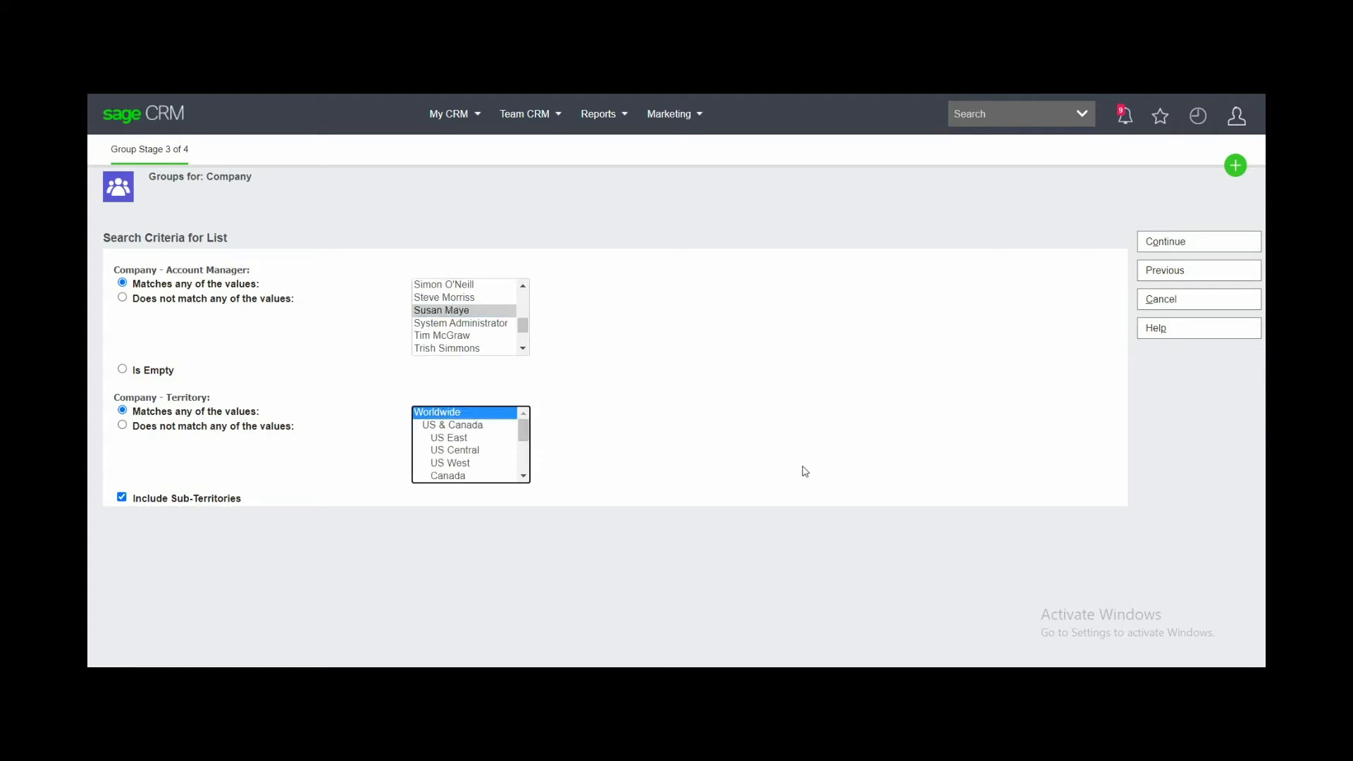
pyautogui.hotkey('alt', 'o')
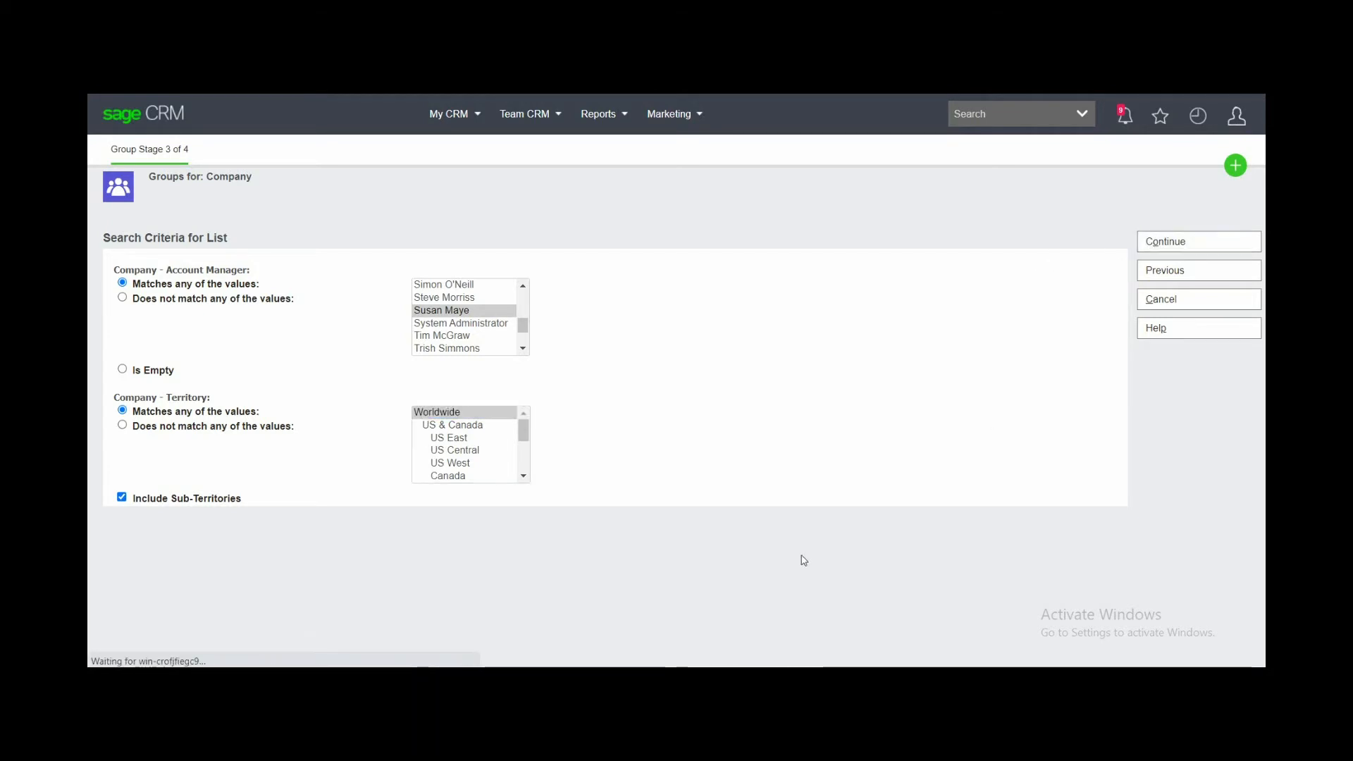
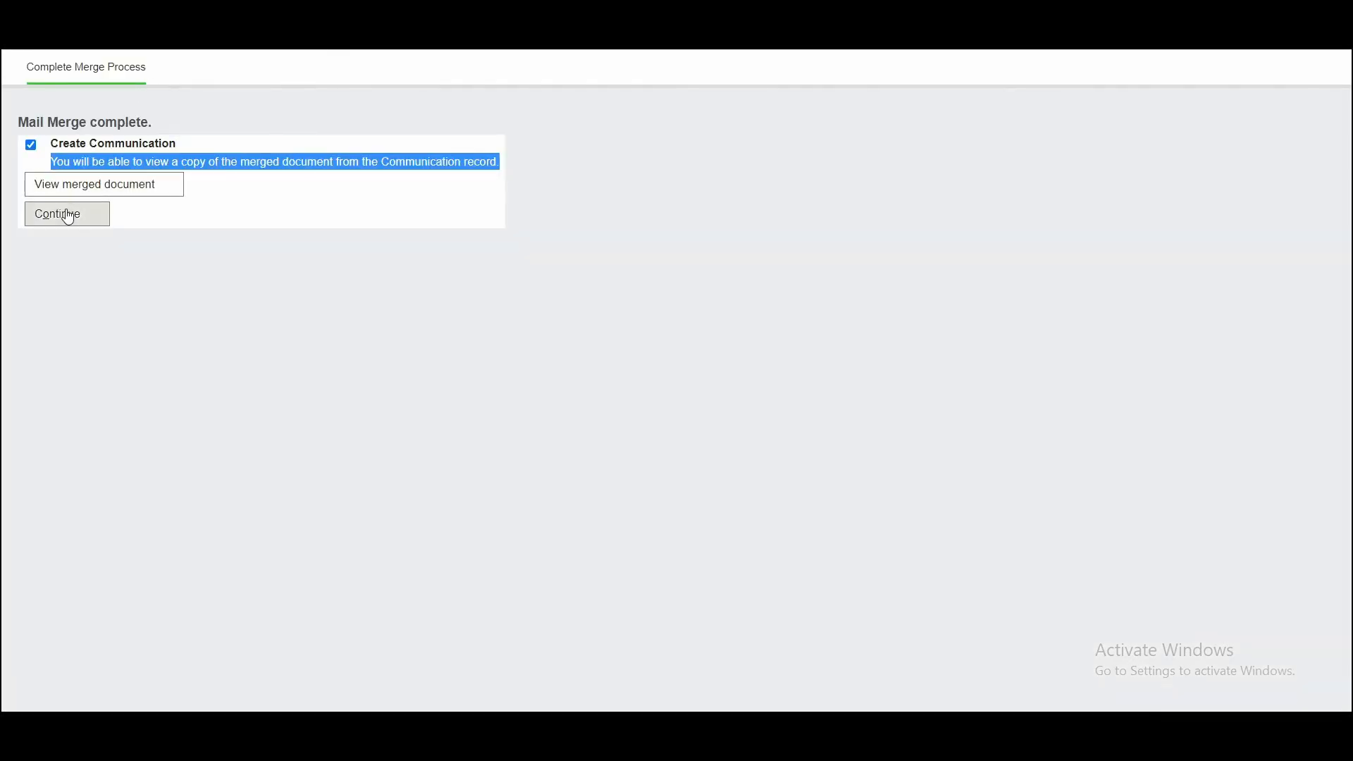
# Continue from the completed mail merge, give the communication the account manager's first name plus "appointment" as subject, and enable onscreen reminder and reminder message
pyautogui.click(69, 219)
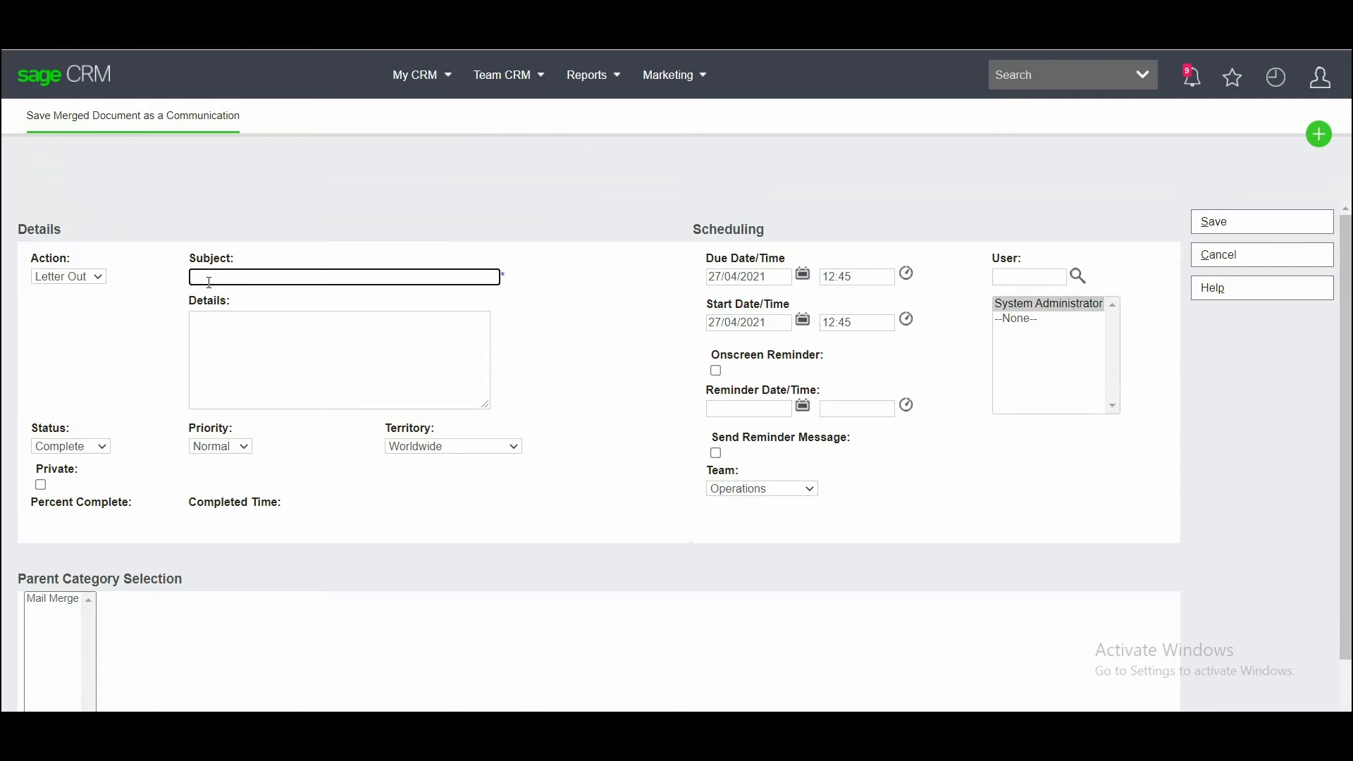
pyautogui.write('Susan appointment')
pyautogui.click(716, 372)
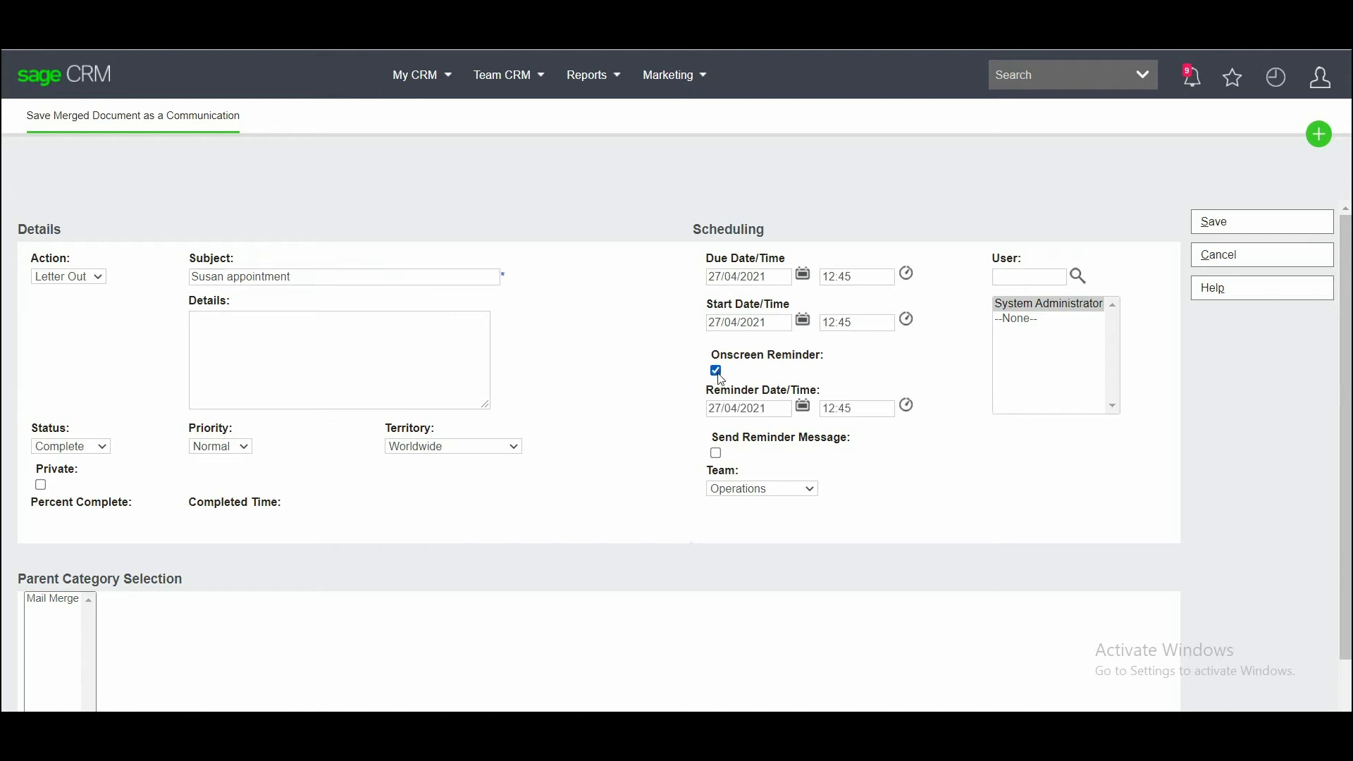
pyautogui.click(717, 453)
# Assign the merged document's communication to the account manager and save it
pyautogui.click(1027, 277)
pyautogui.write('sus')
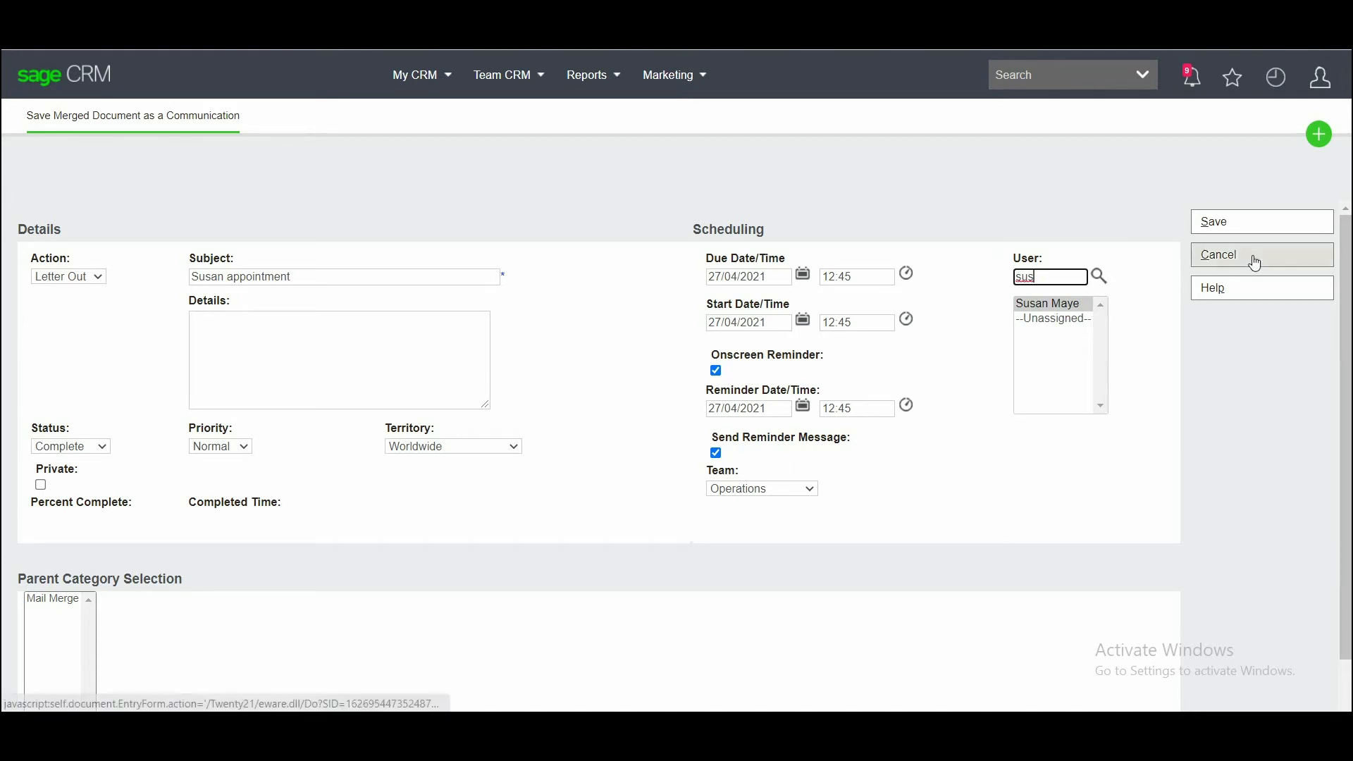
pyautogui.click(1274, 224)
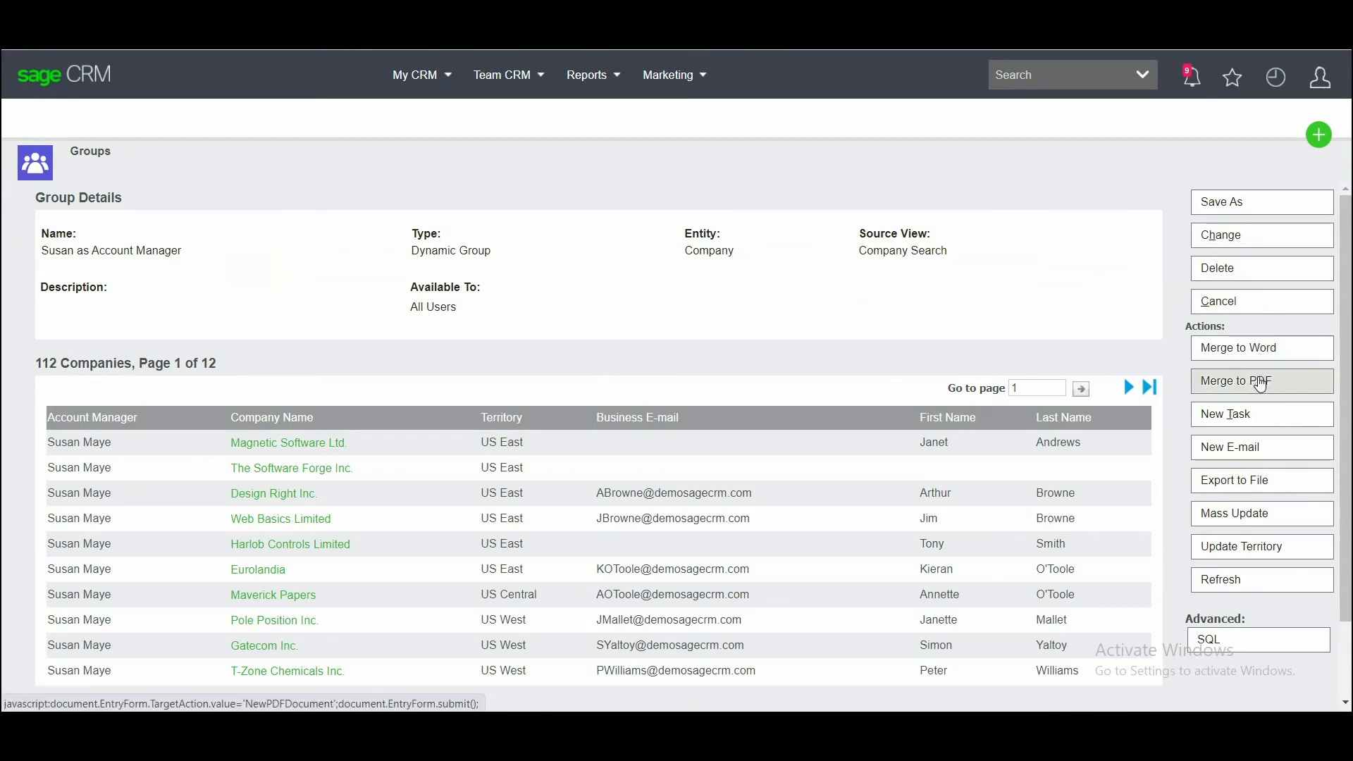
# Start a new task for the group with the action Phone Out and the account manager's first name plus "appointment" as subject
pyautogui.click(1254, 416)
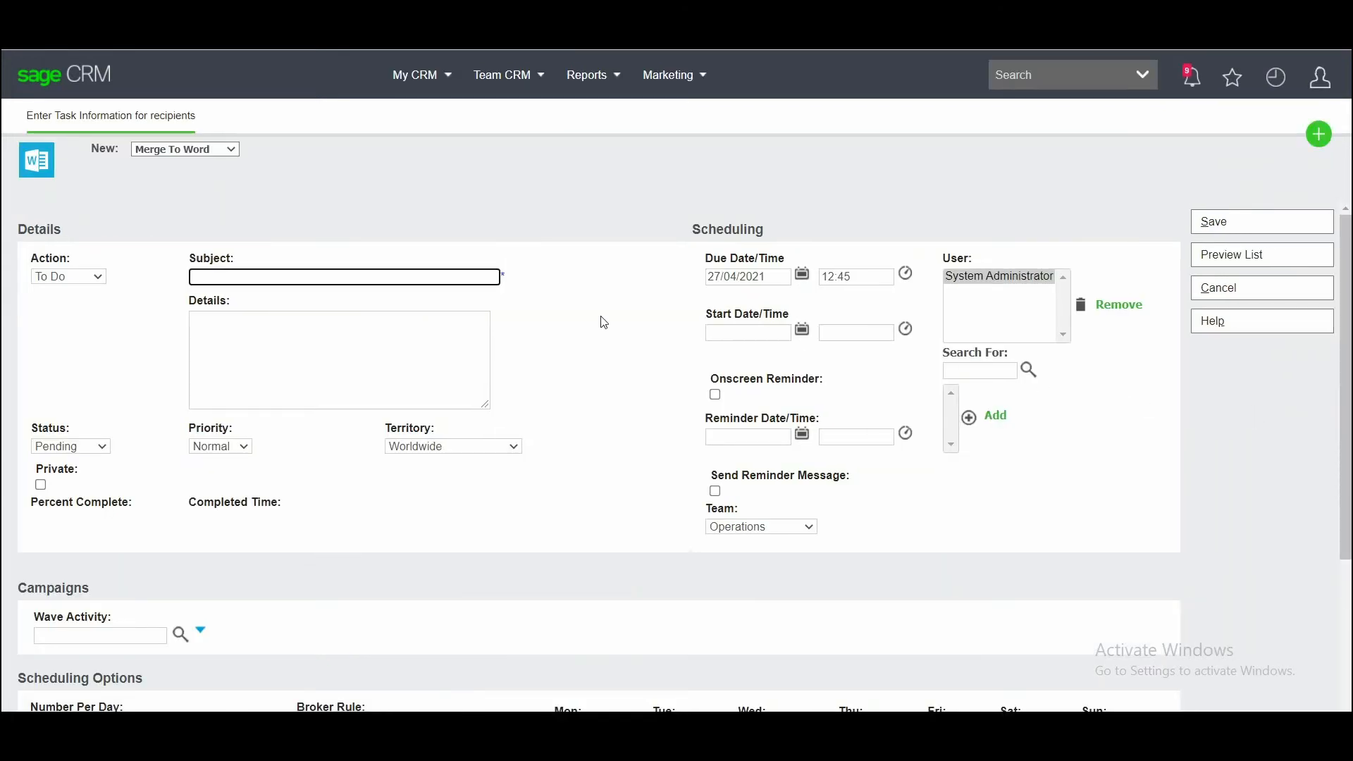
pyautogui.click(99, 278)
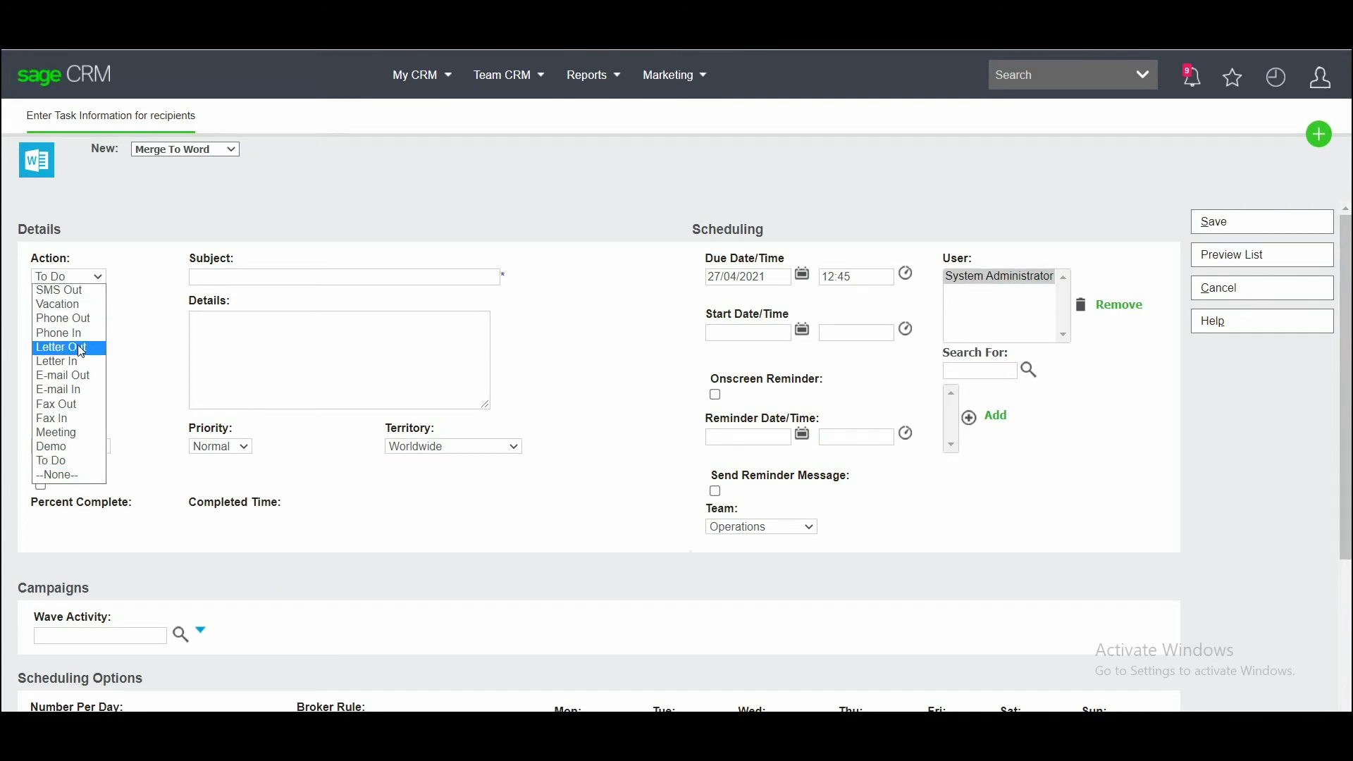
pyautogui.click(90, 318)
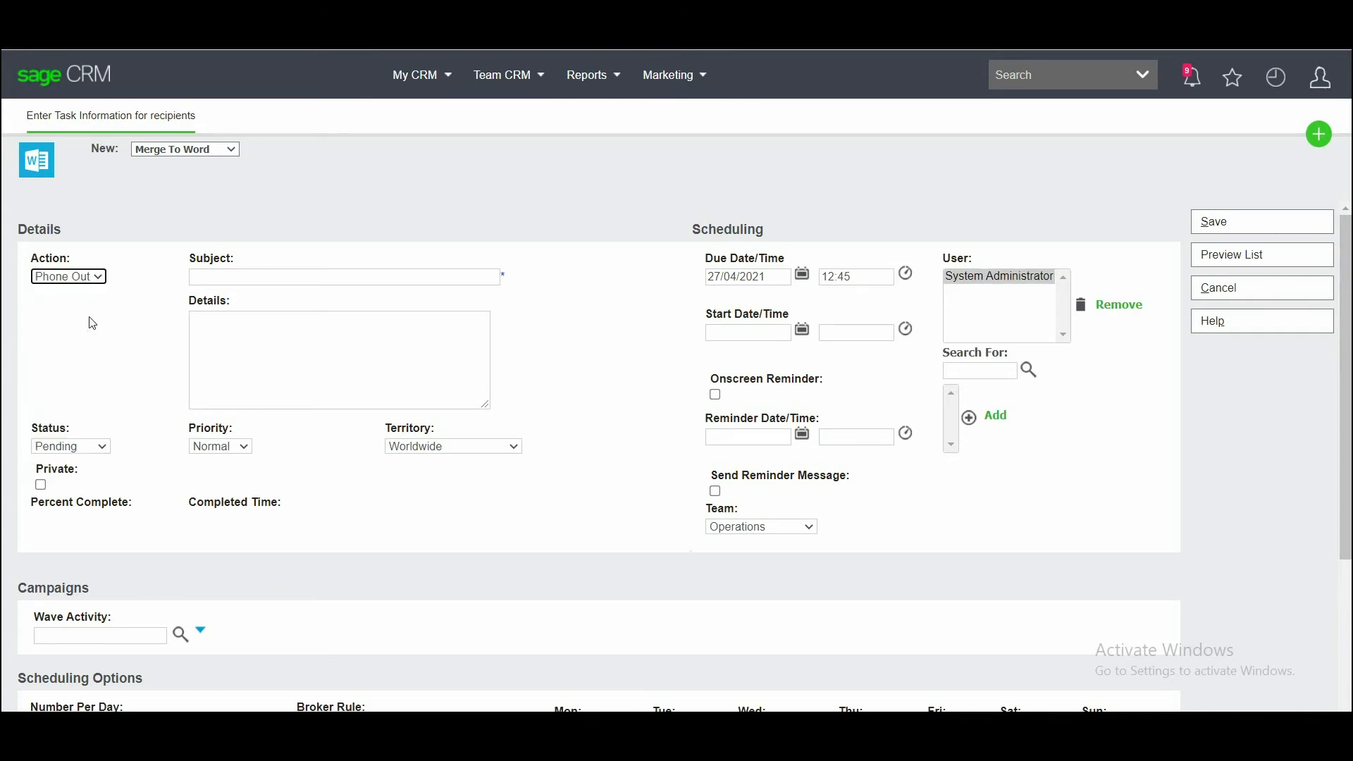
pyautogui.click(220, 277)
pyautogui.write('Susan appointment')
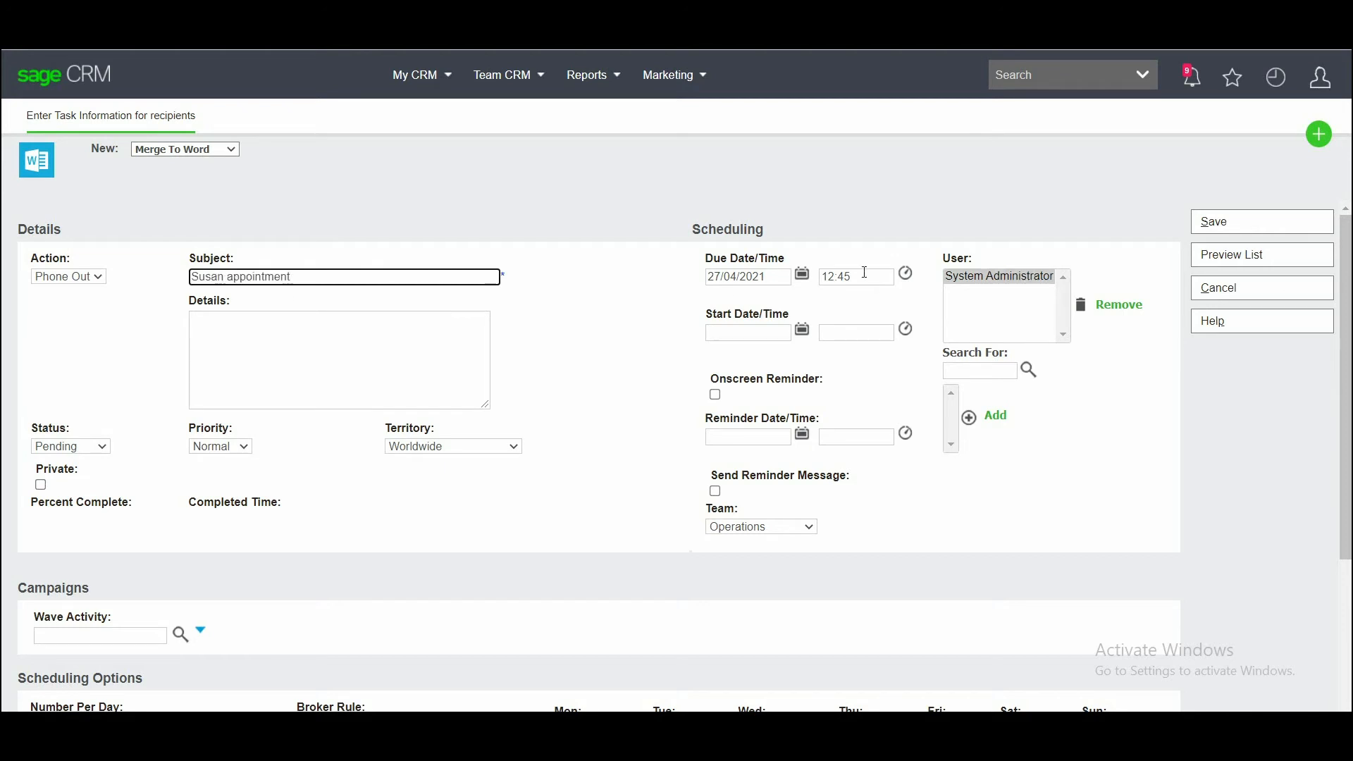
# Set the task's due date to 30/04/2021 at 10:00 and enable the onscreen reminder and reminder message
pyautogui.click(802, 276)
pyautogui.click(847, 456)
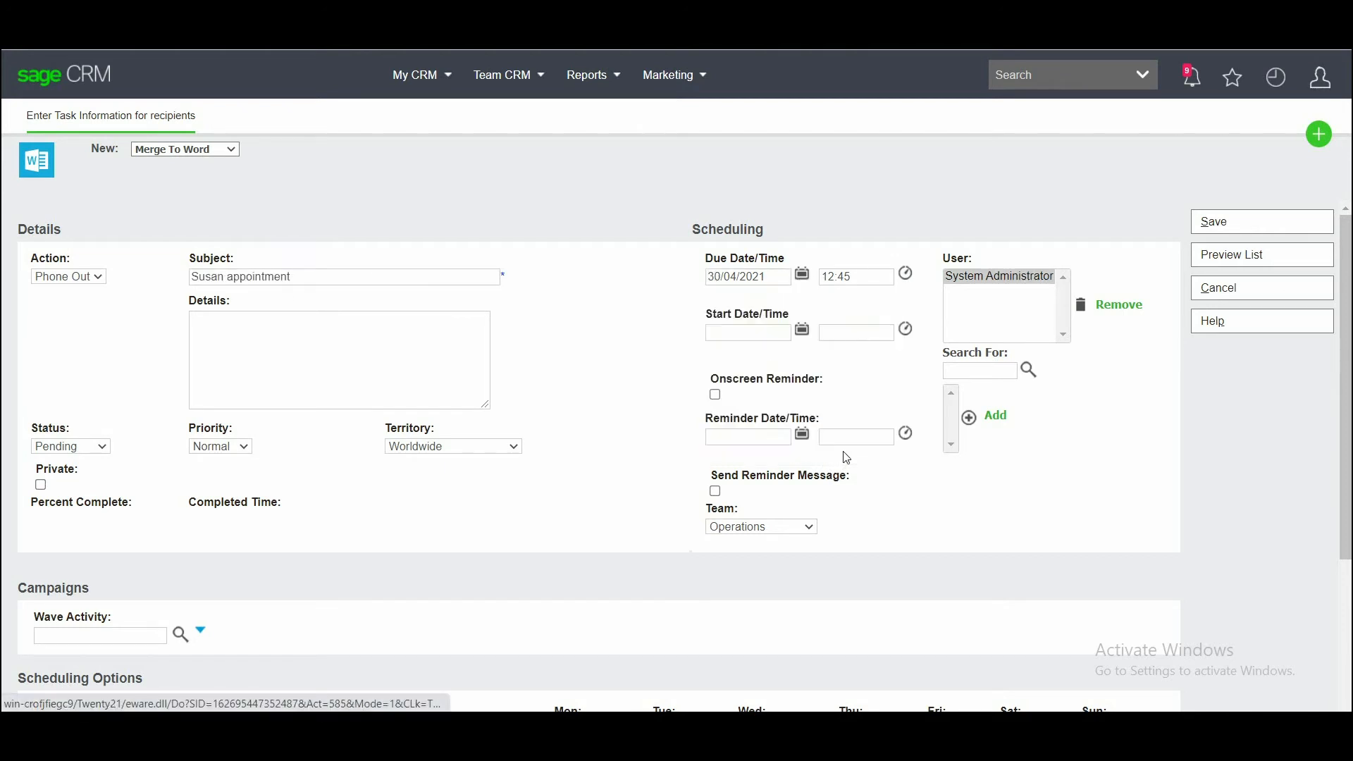
pyautogui.click(909, 276)
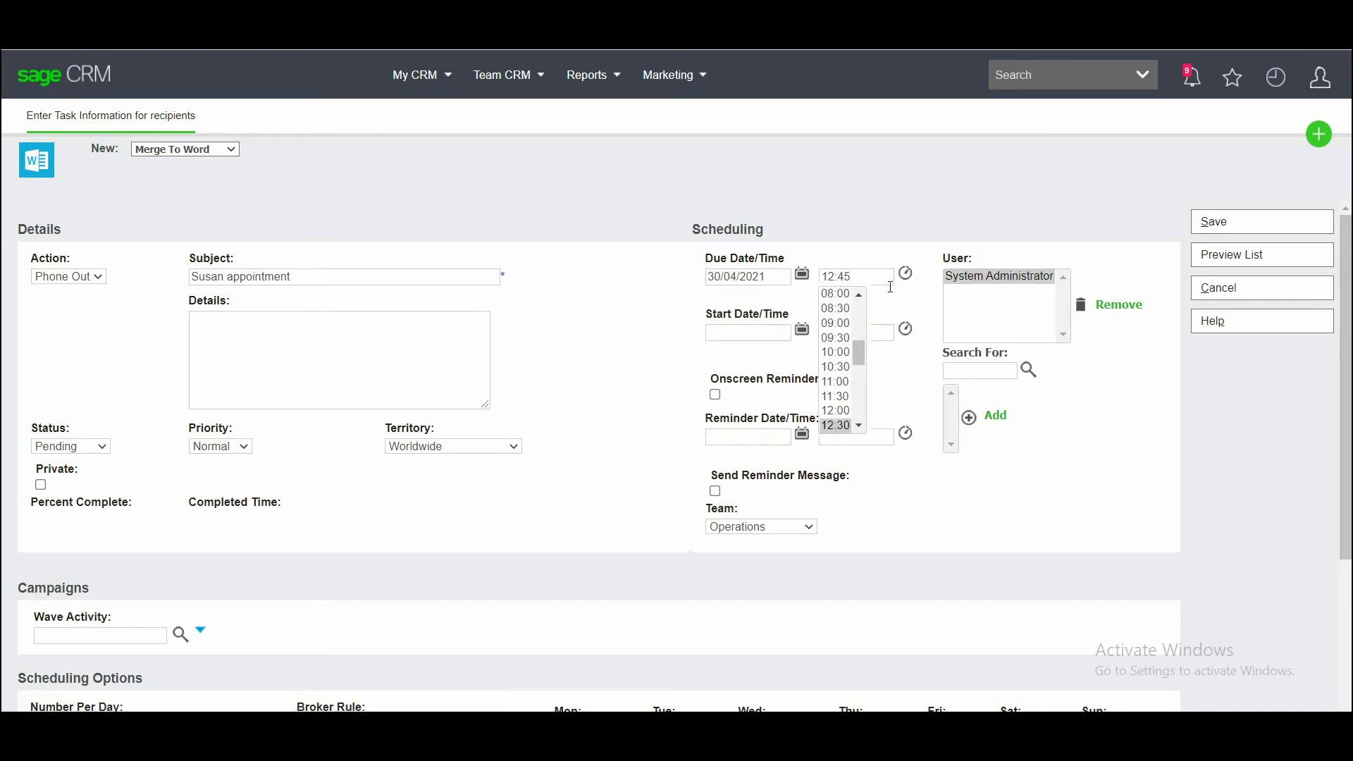
pyautogui.click(847, 359)
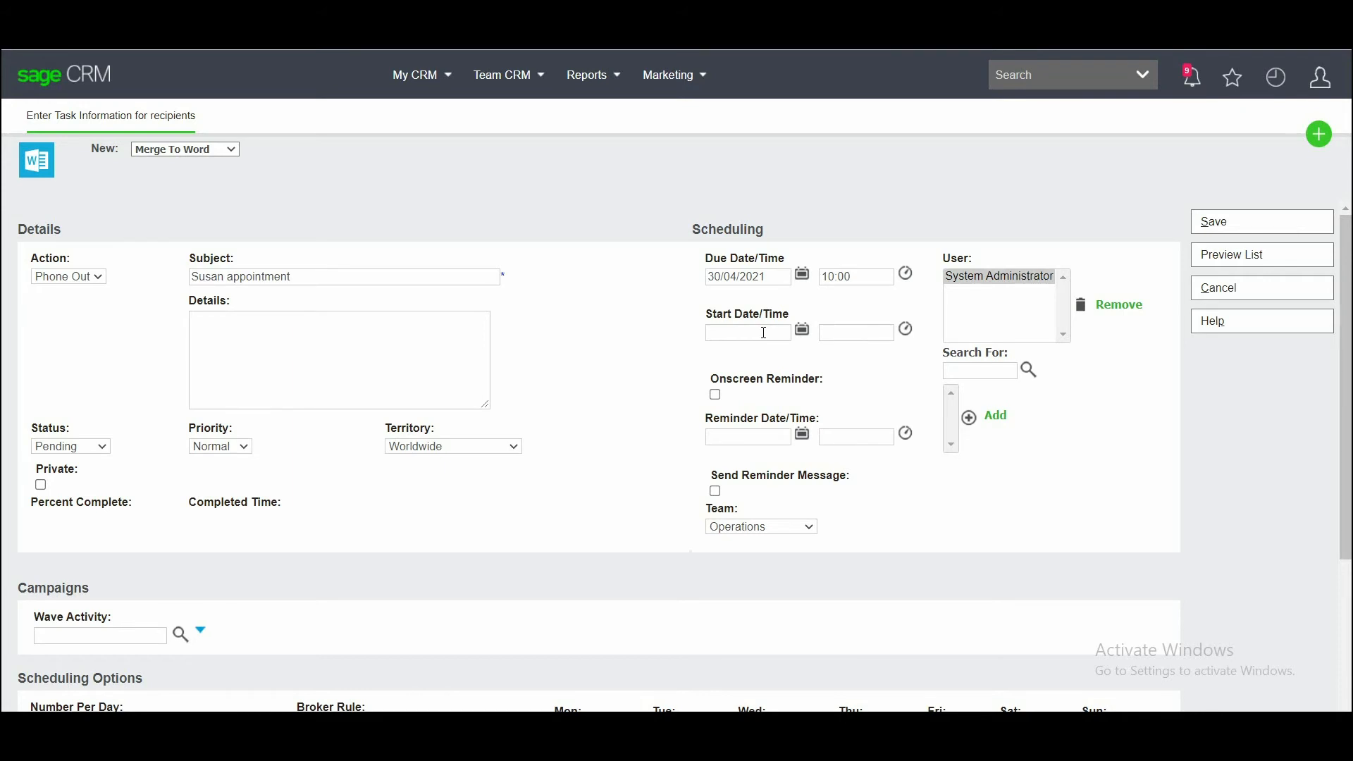
pyautogui.click(716, 395)
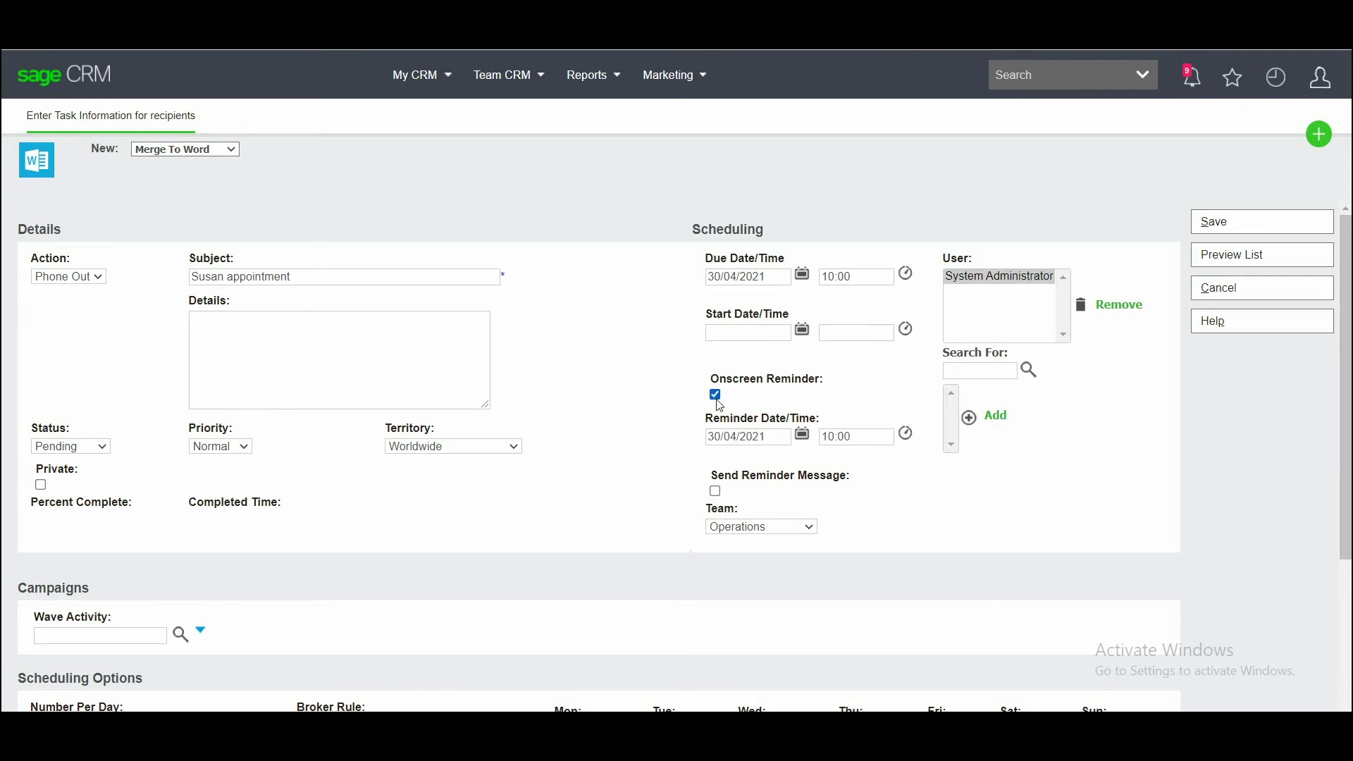
pyautogui.click(717, 492)
# Assign the task to the account manager instead of System Administrator and save it for all companies in the group
pyautogui.click(982, 374)
pyautogui.write('sus')
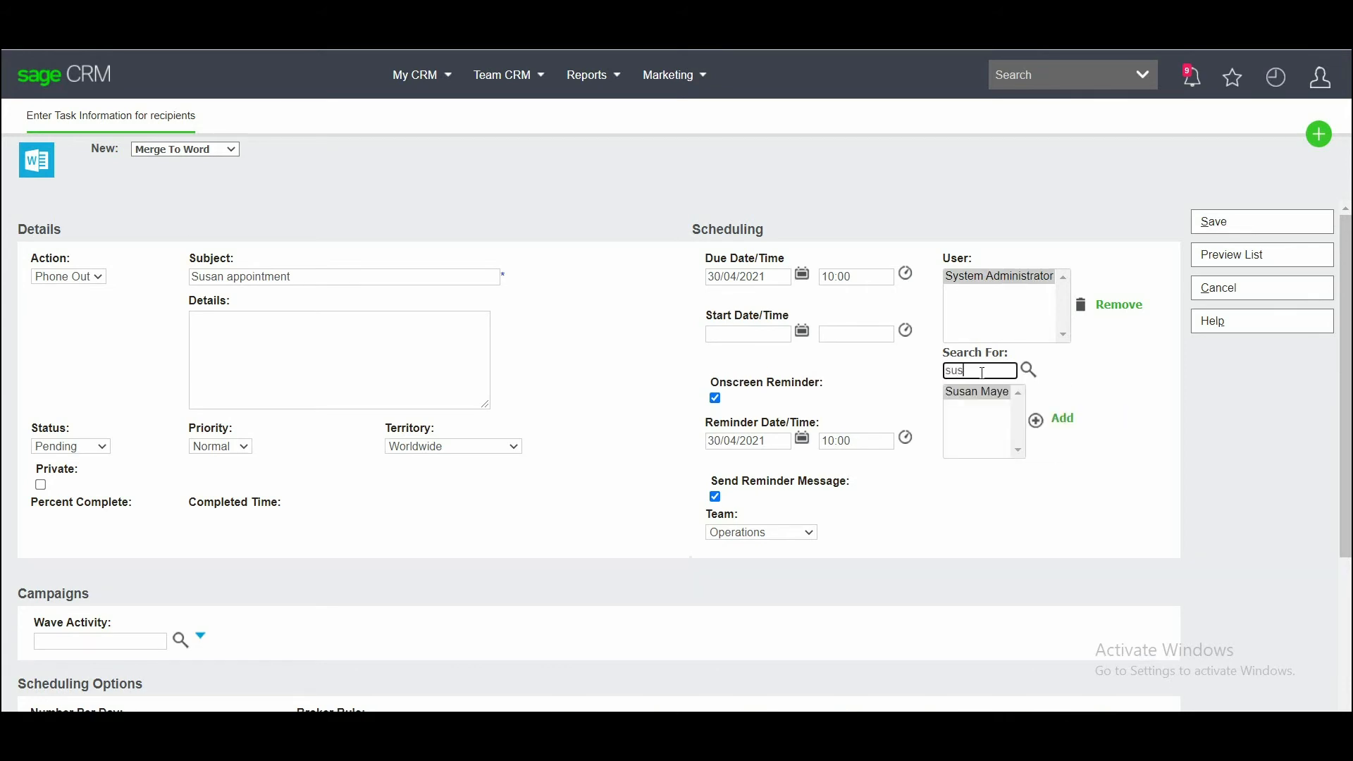
pyautogui.click(1037, 421)
pyautogui.click(1037, 275)
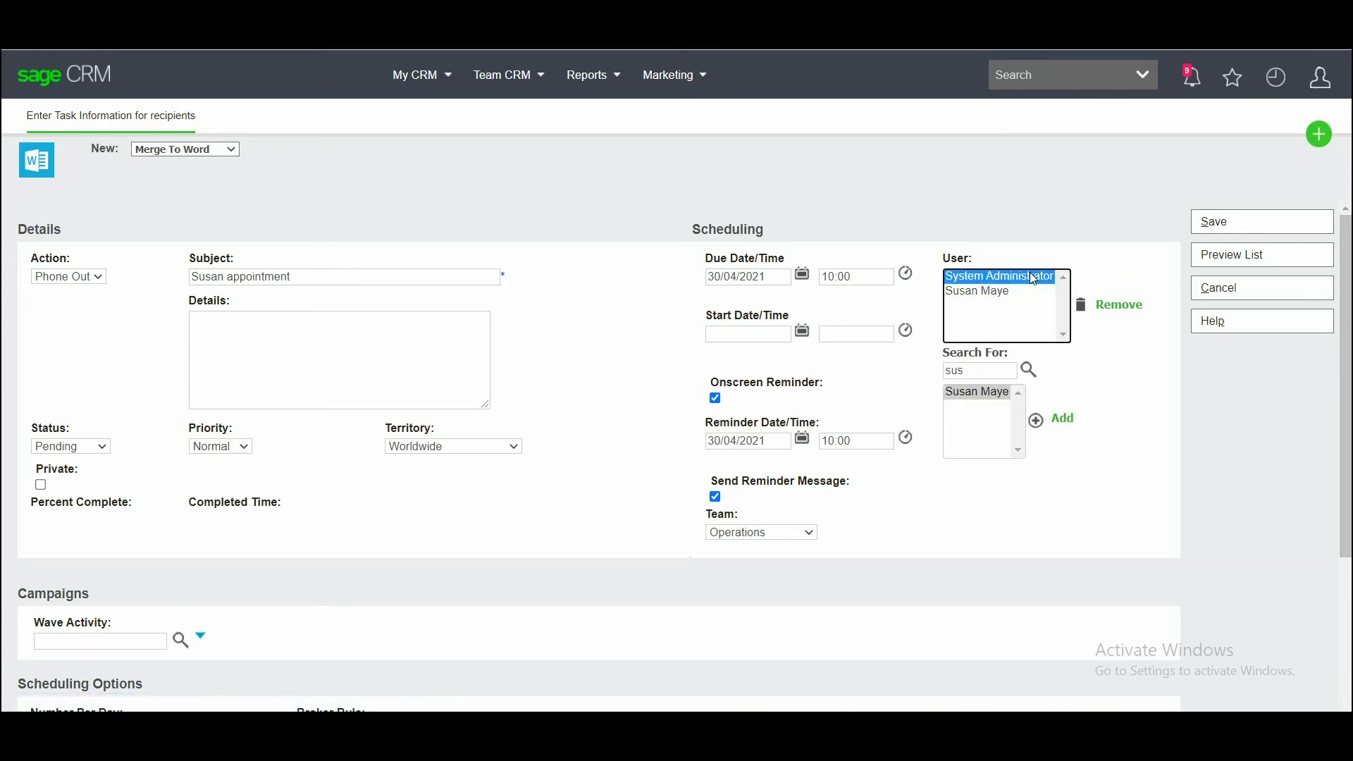
pyautogui.click(1113, 304)
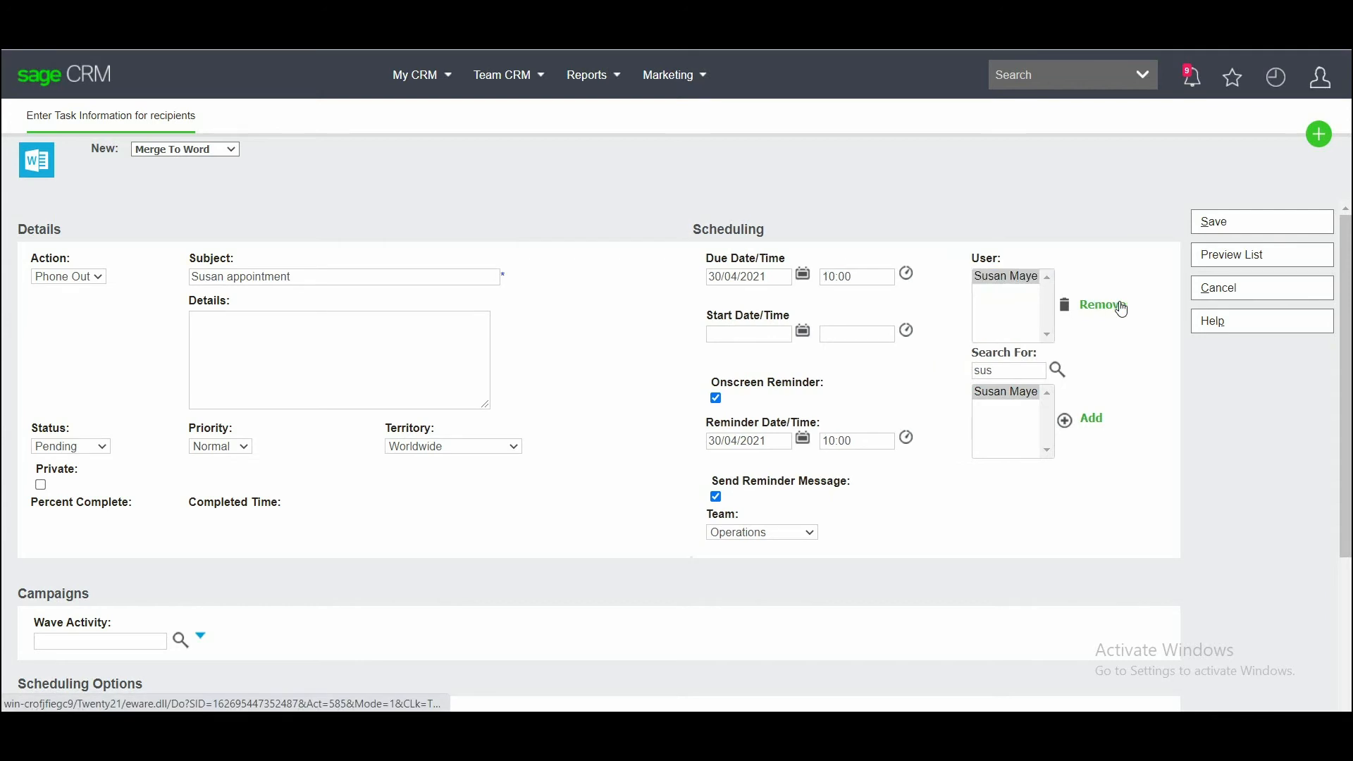
pyautogui.click(1246, 232)
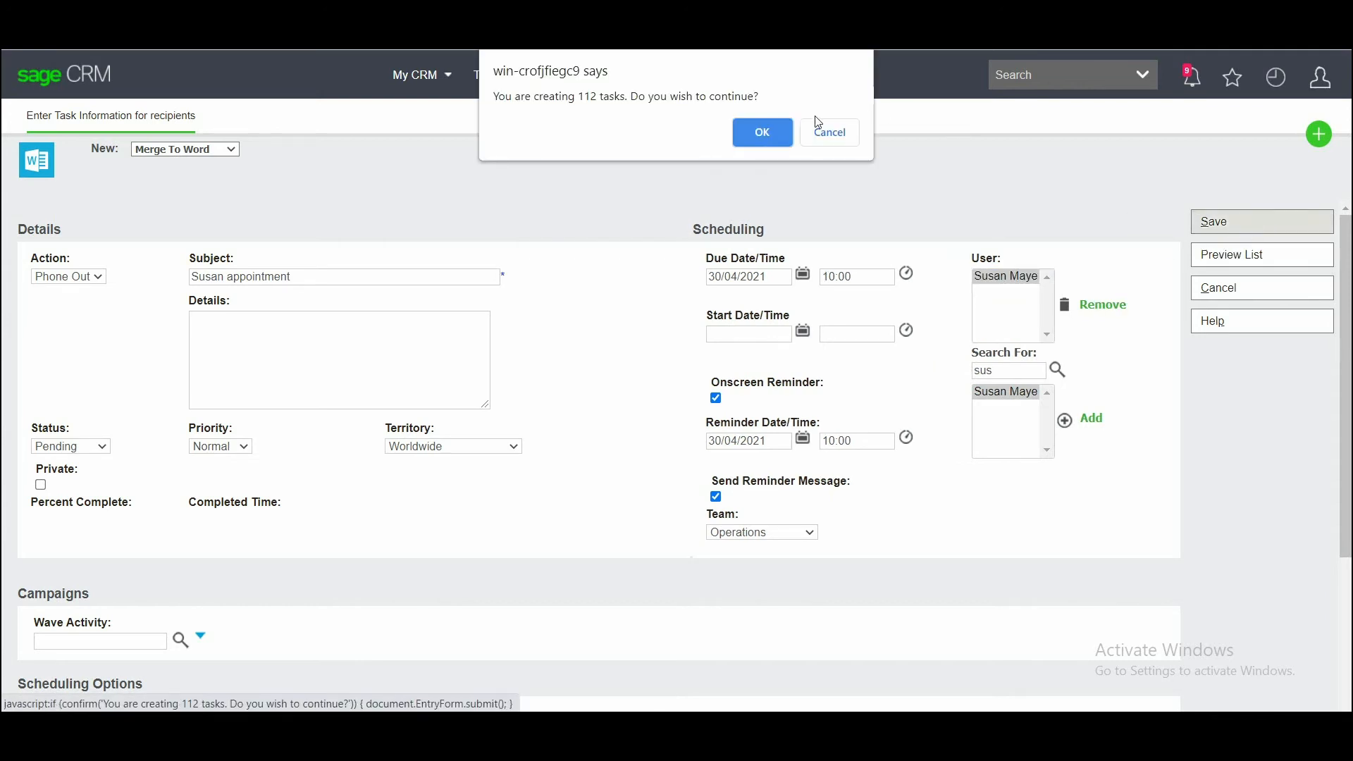
pyautogui.click(765, 139)
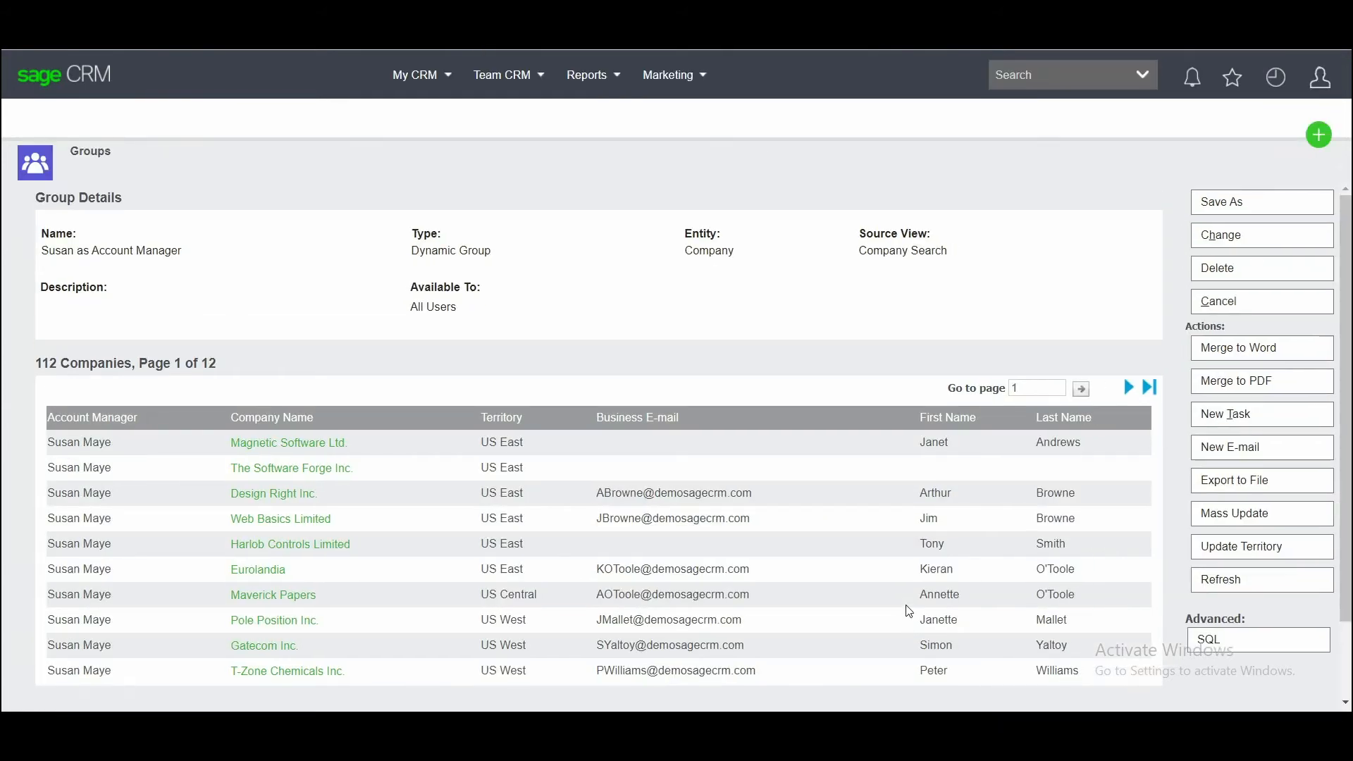
# Send a mass e-mail to the group using the account manager's appointment template, after reviewing the message body
pyautogui.click(1287, 459)
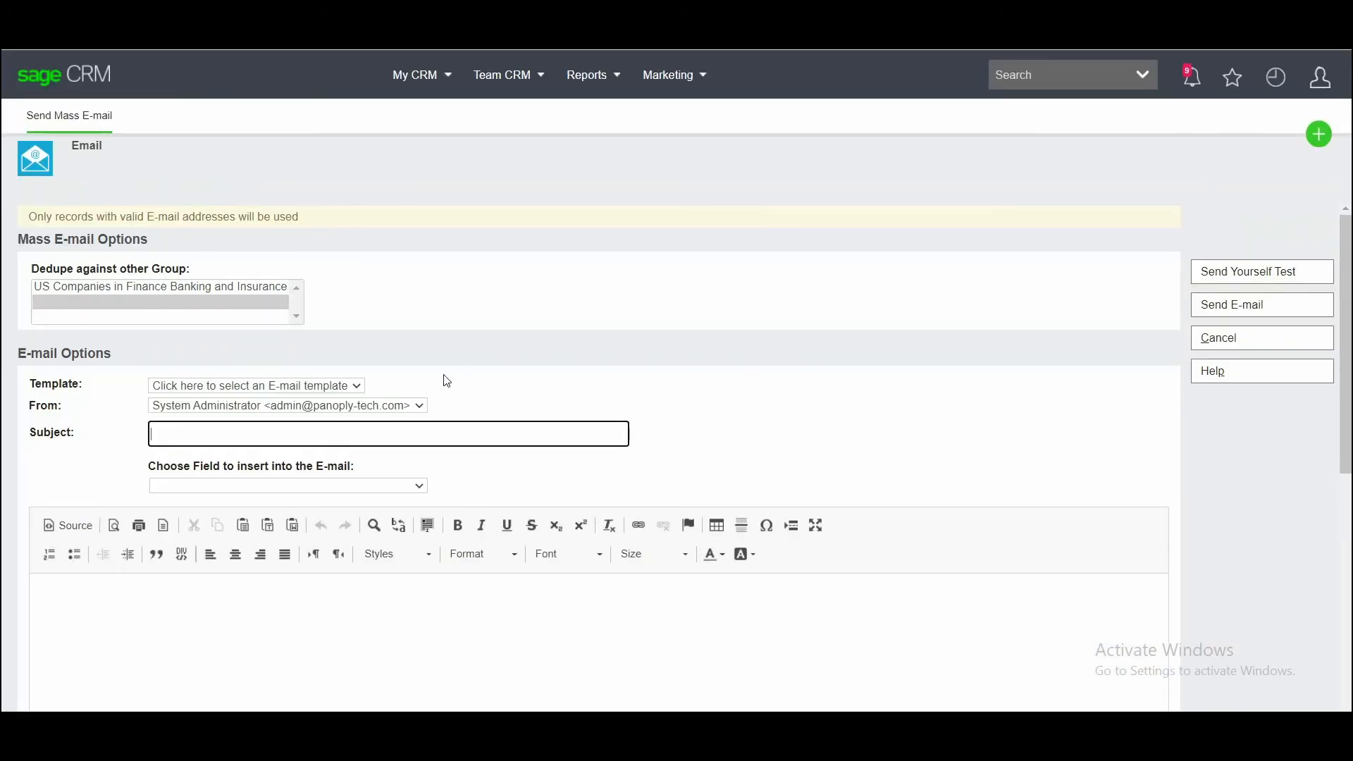
pyautogui.click(358, 387)
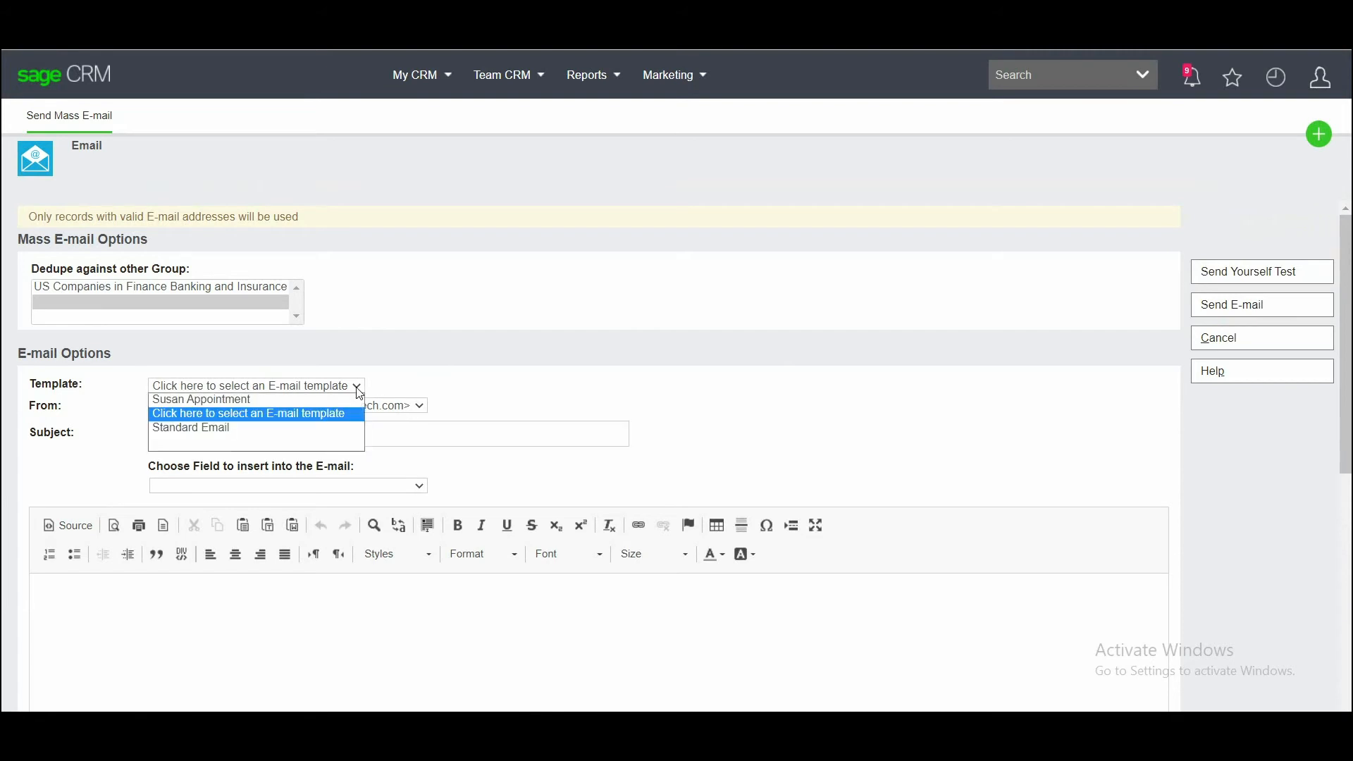
pyautogui.click(309, 399)
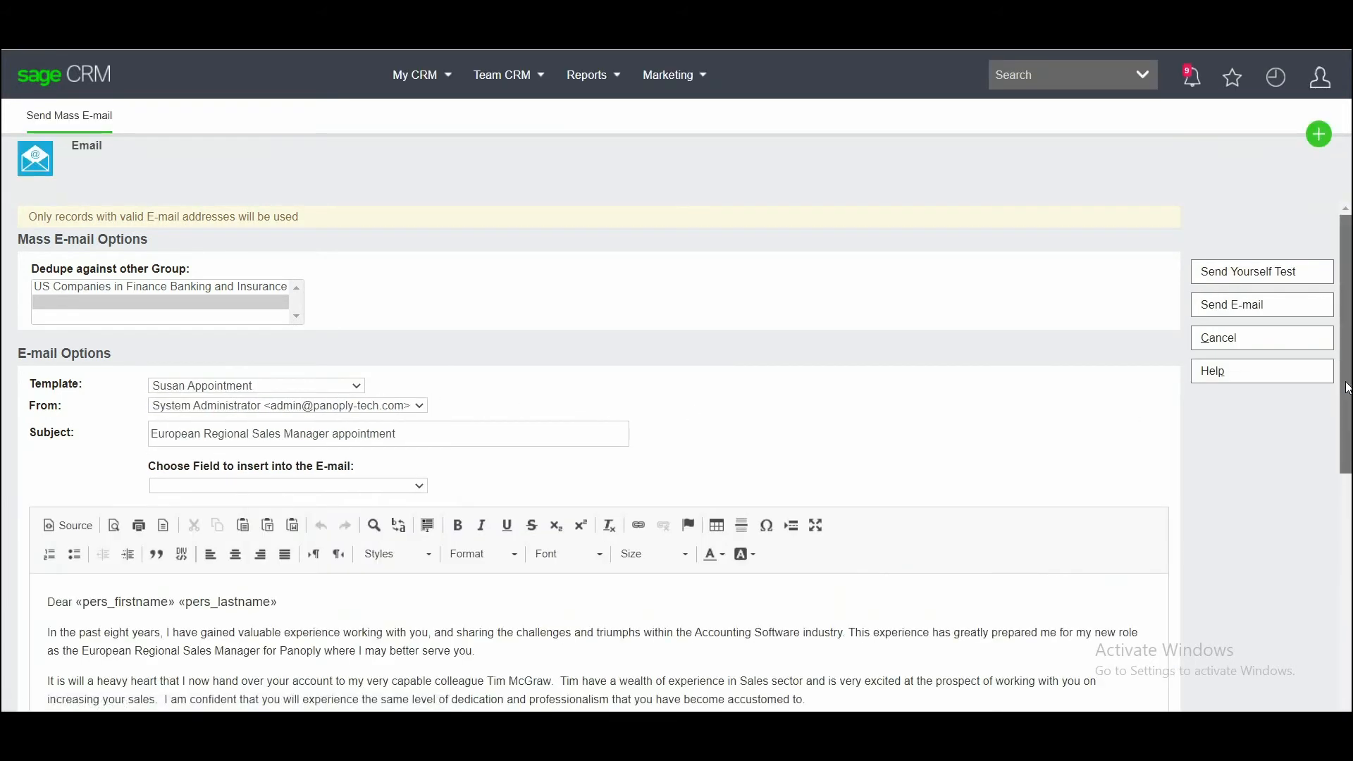
pyautogui.moveTo(1347, 387); pyautogui.dragTo(1317, 503)
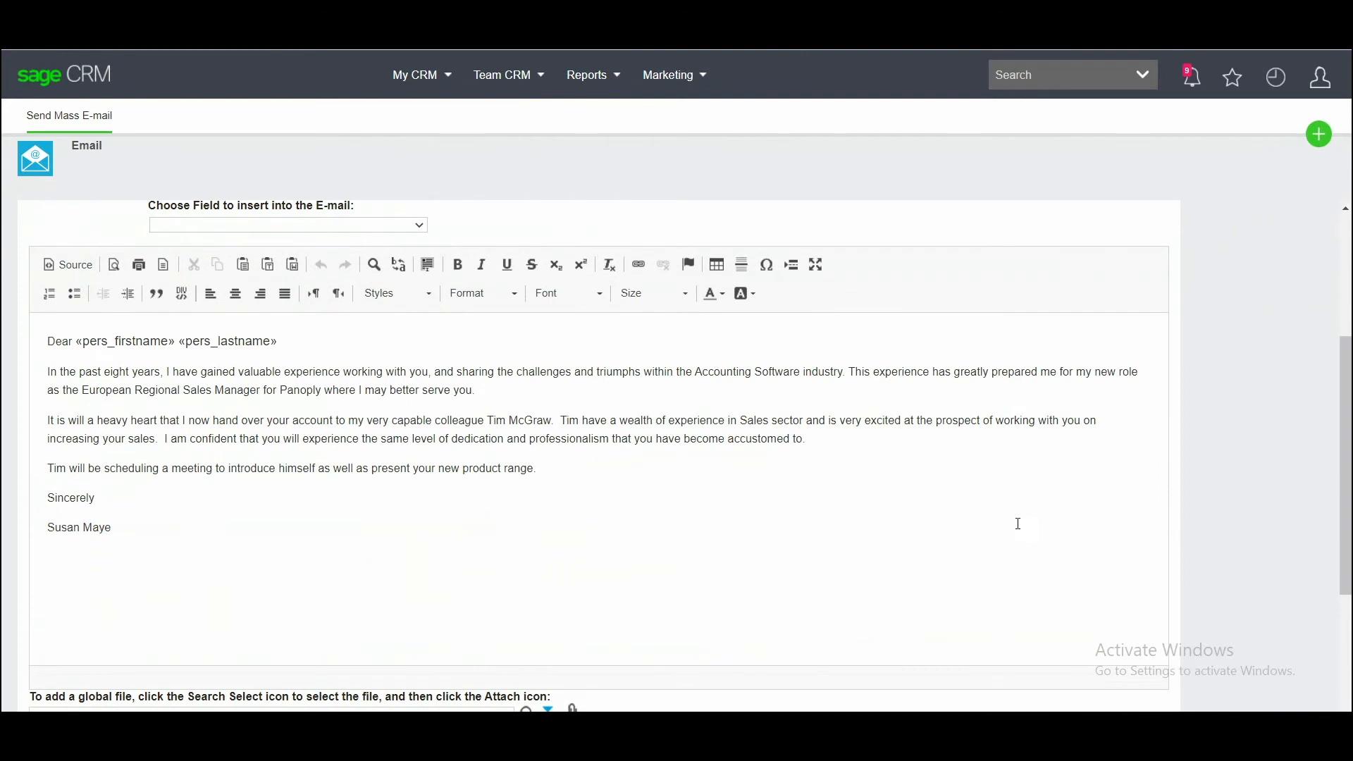
pyautogui.moveTo(1347, 419); pyautogui.dragTo(1346, 298)
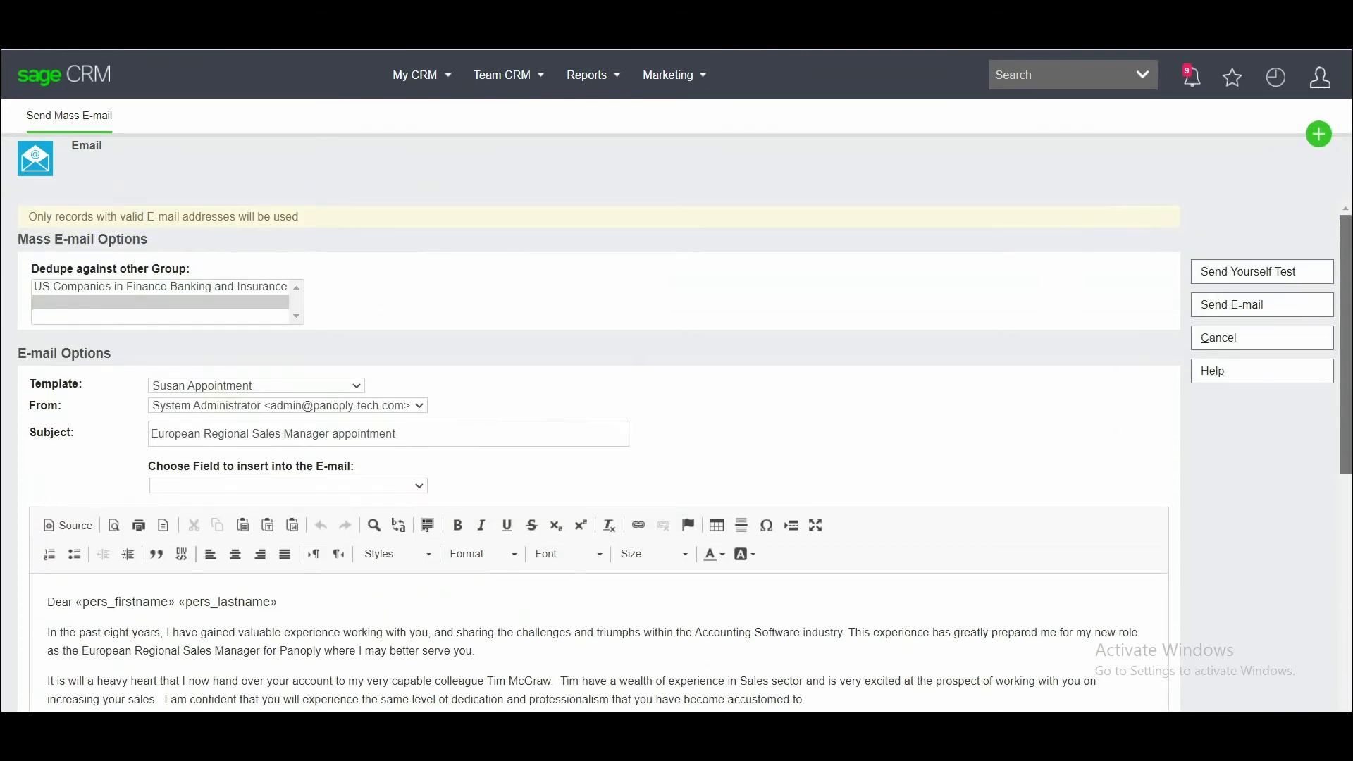
pyautogui.click(1268, 306)
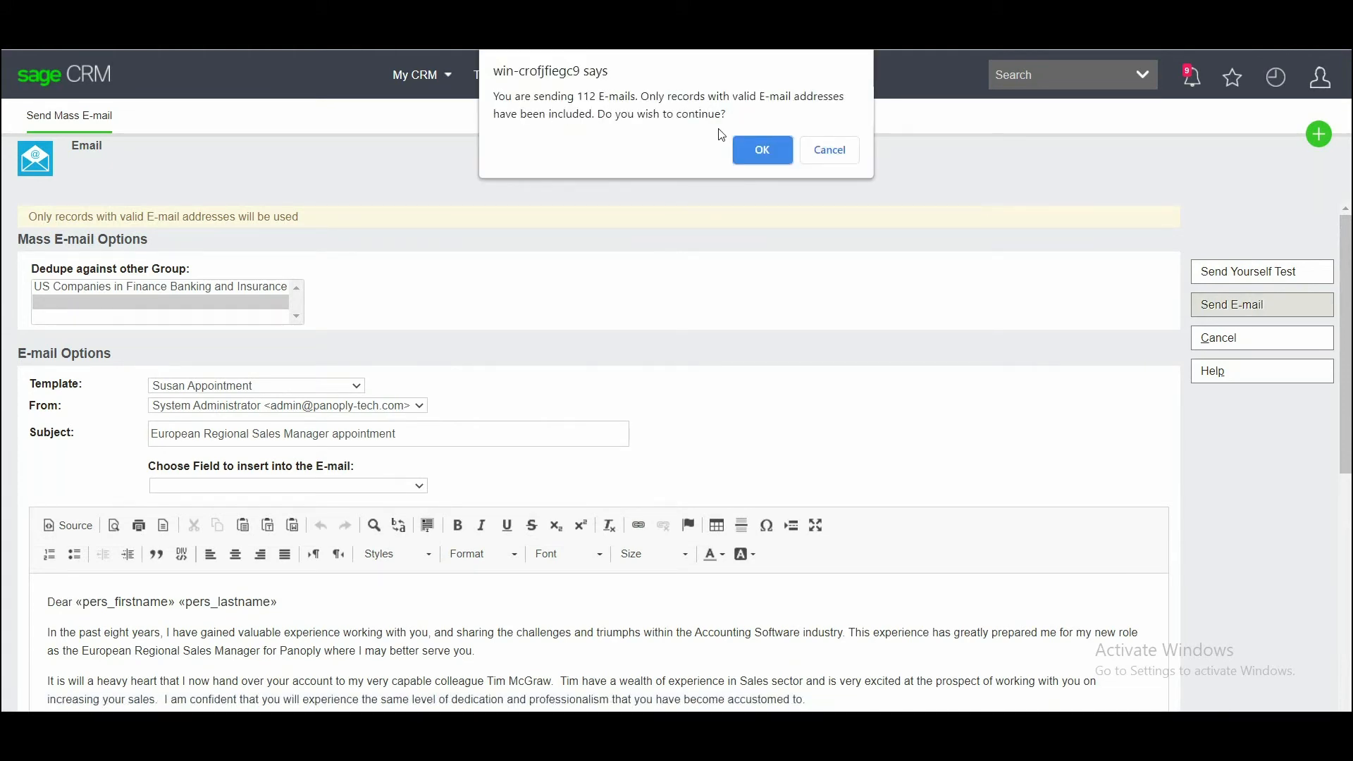
pyautogui.click(776, 155)
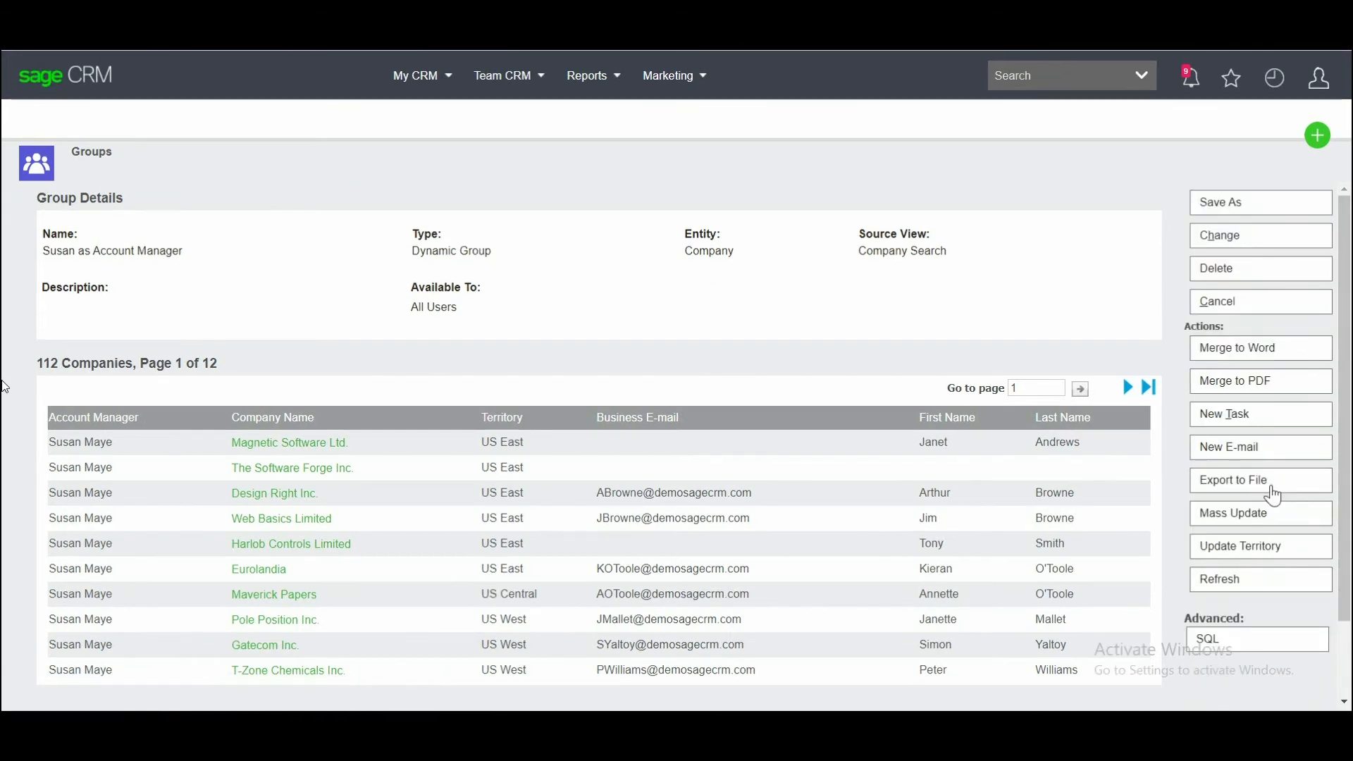
# Export the group to a file in Excel CSV format with an entry in shared documents
pyautogui.click(1272, 487)
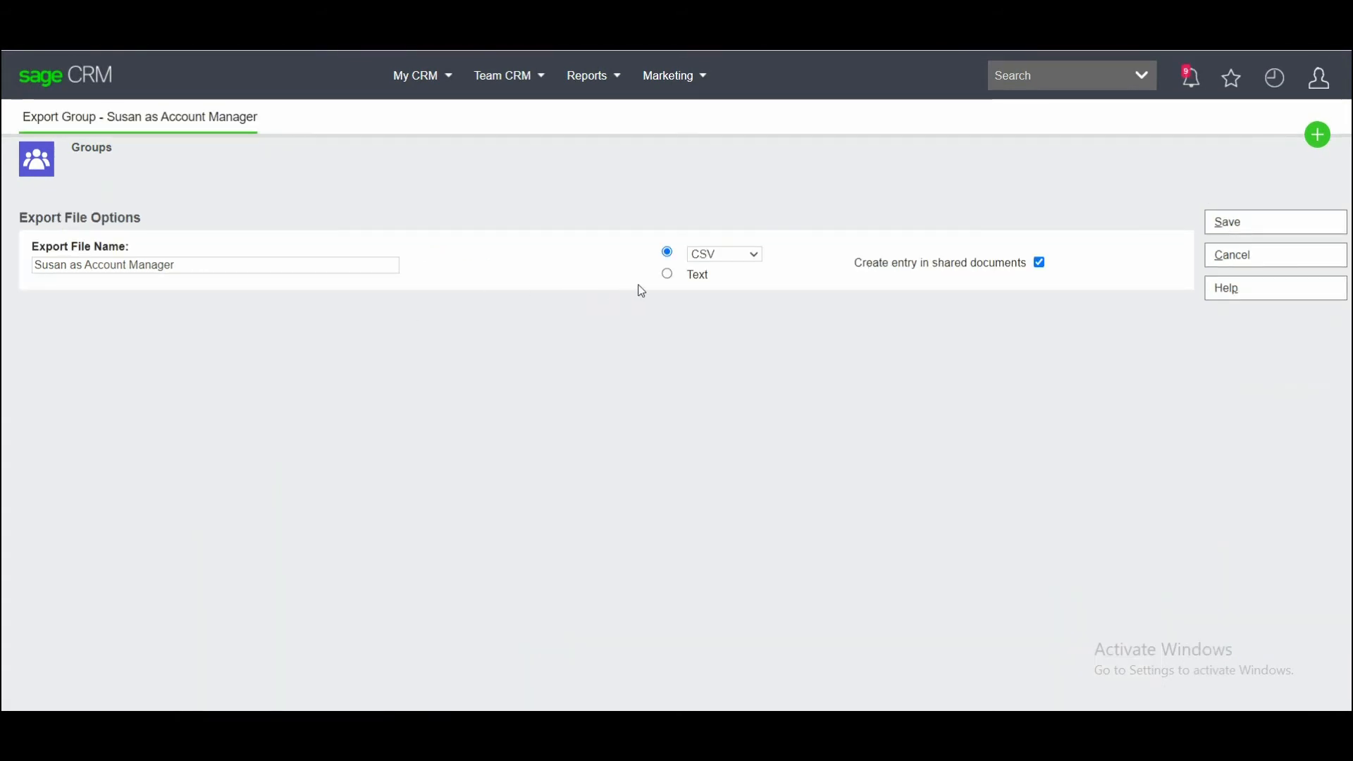
pyautogui.click(755, 257)
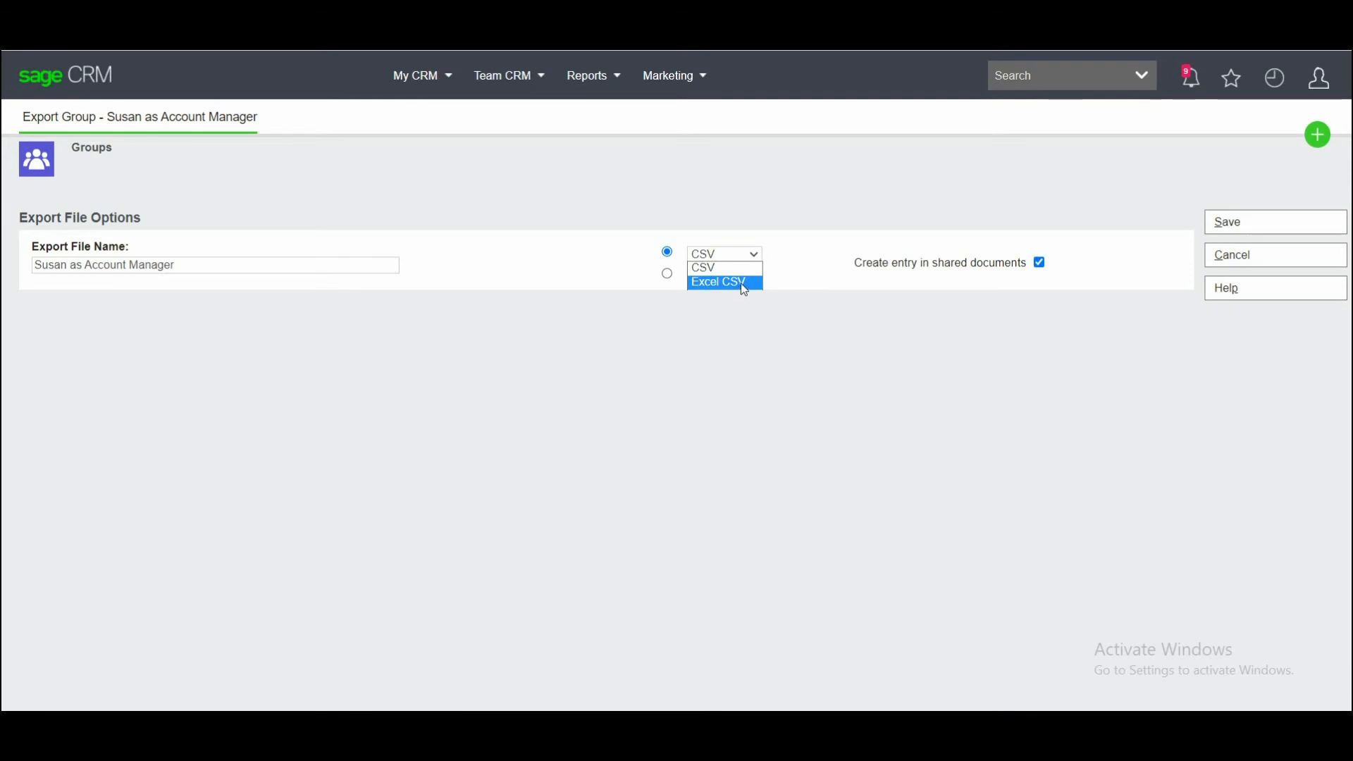
pyautogui.click(745, 283)
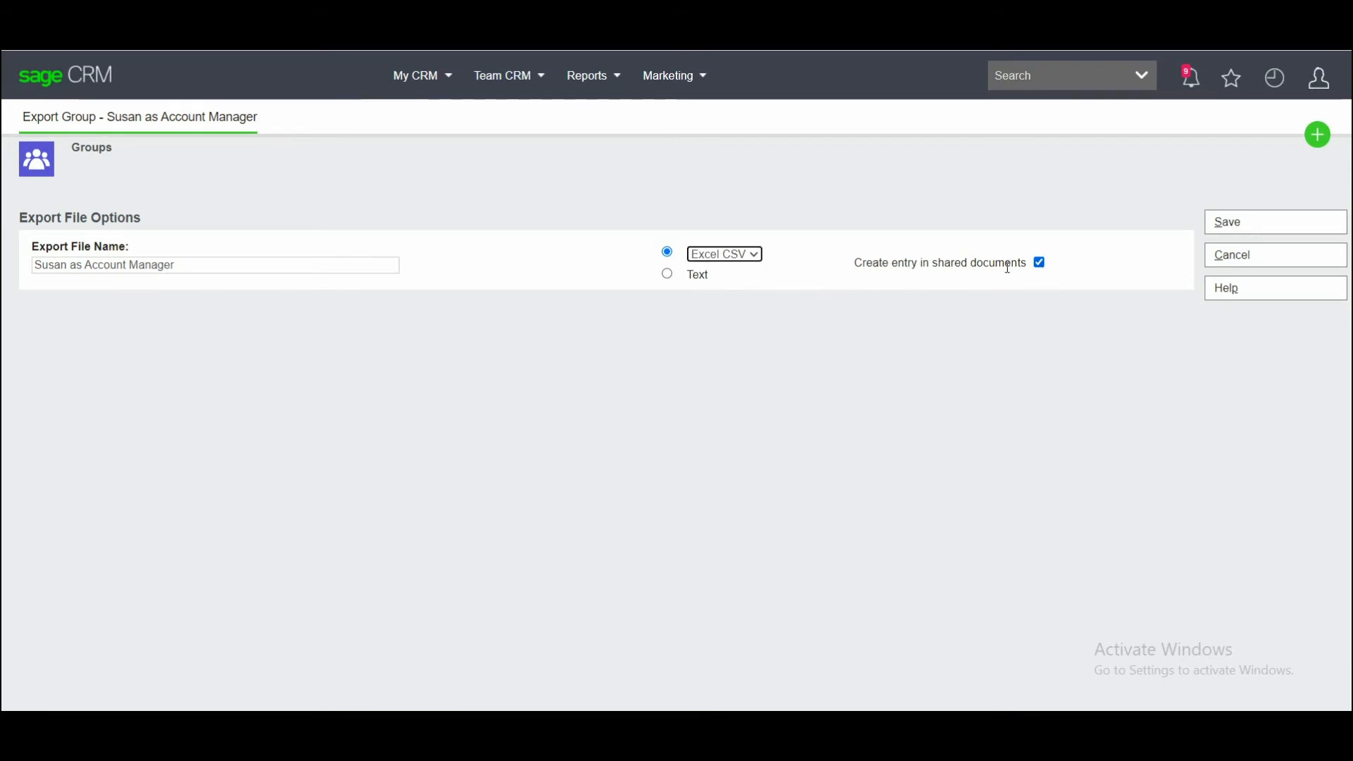
pyautogui.click(1292, 222)
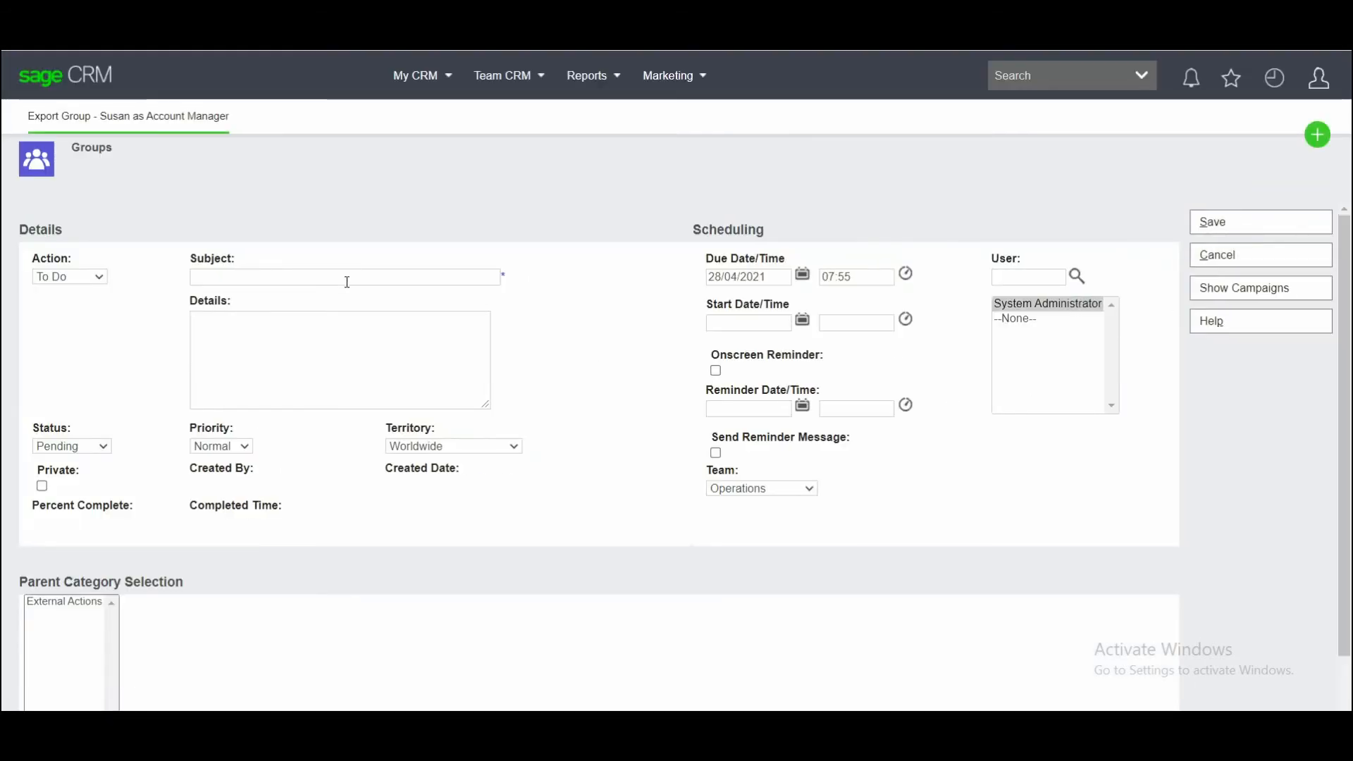
# Give the export's communication the account manager's first name plus "accounts" as subject and save it
pyautogui.click(350, 280)
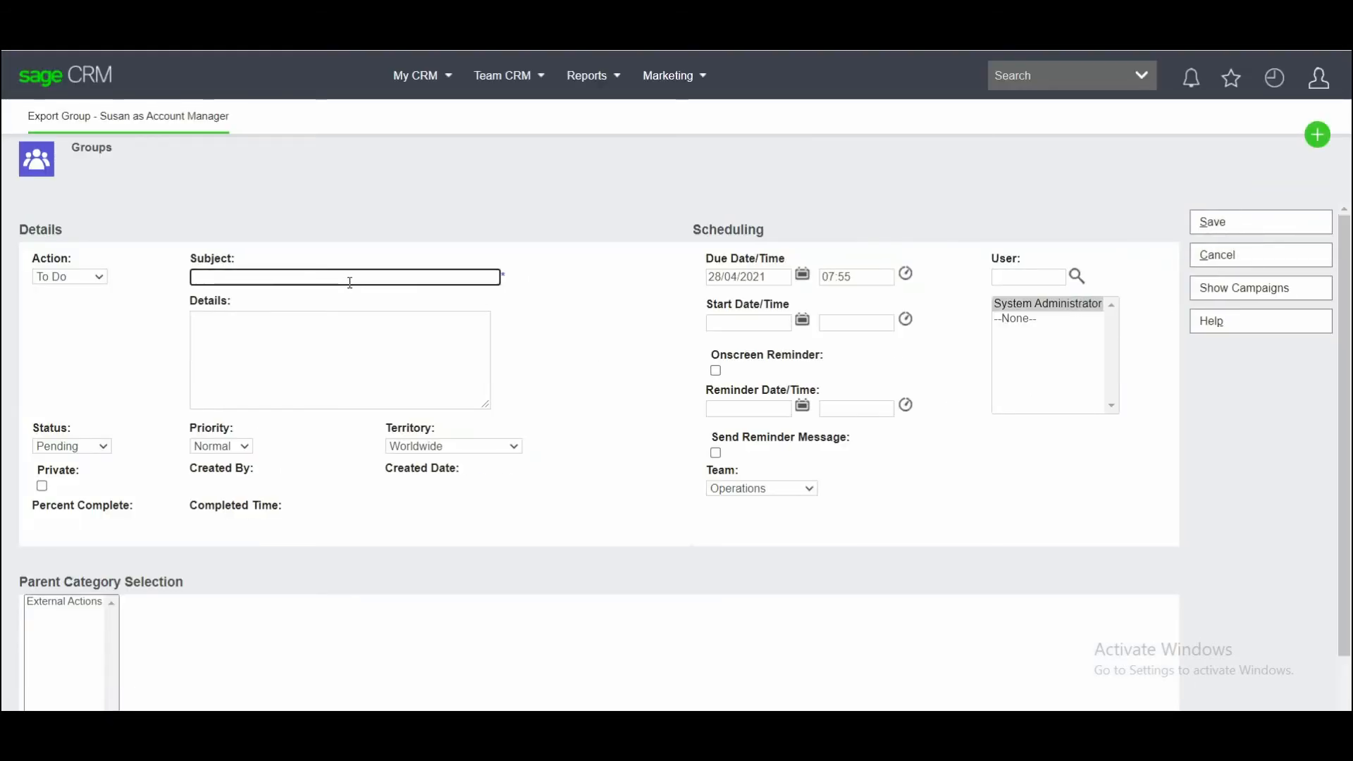
pyautogui.write('Susan accounts')
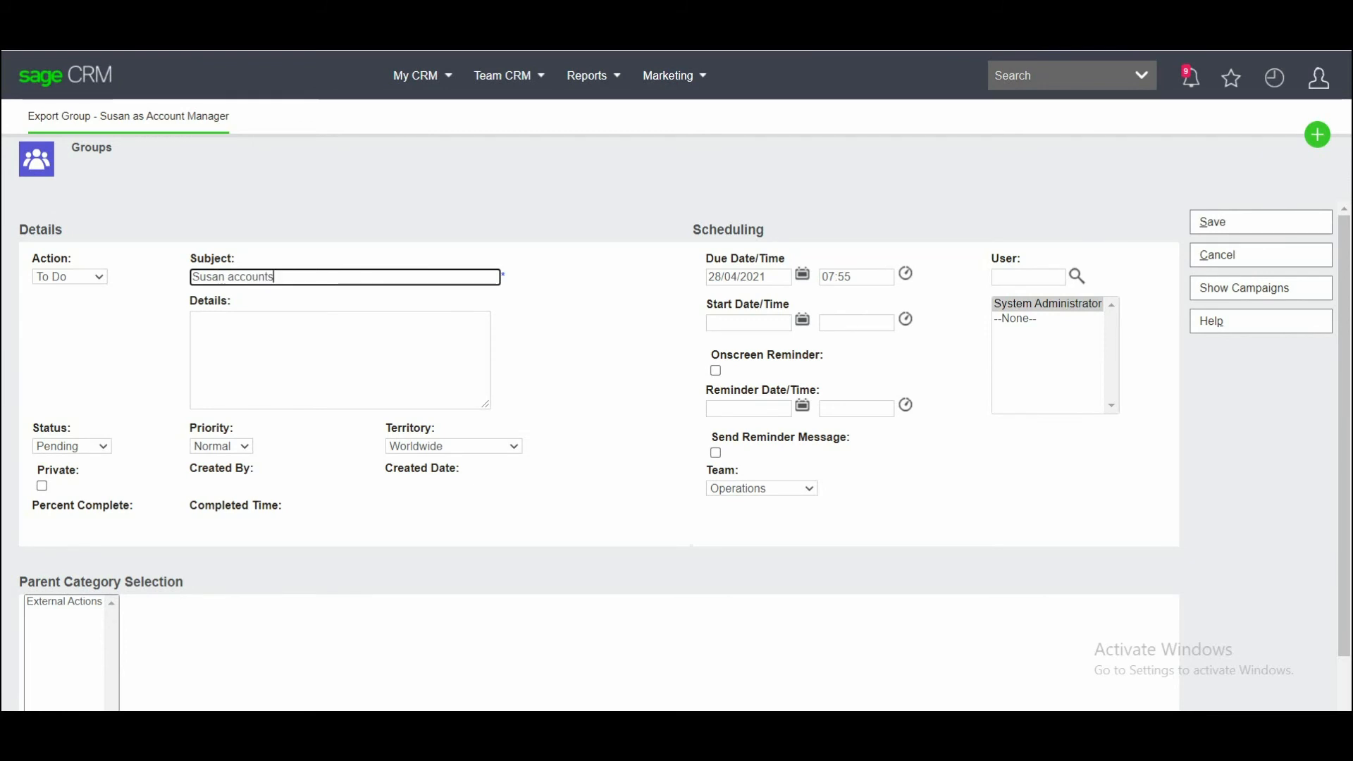
pyautogui.click(1225, 224)
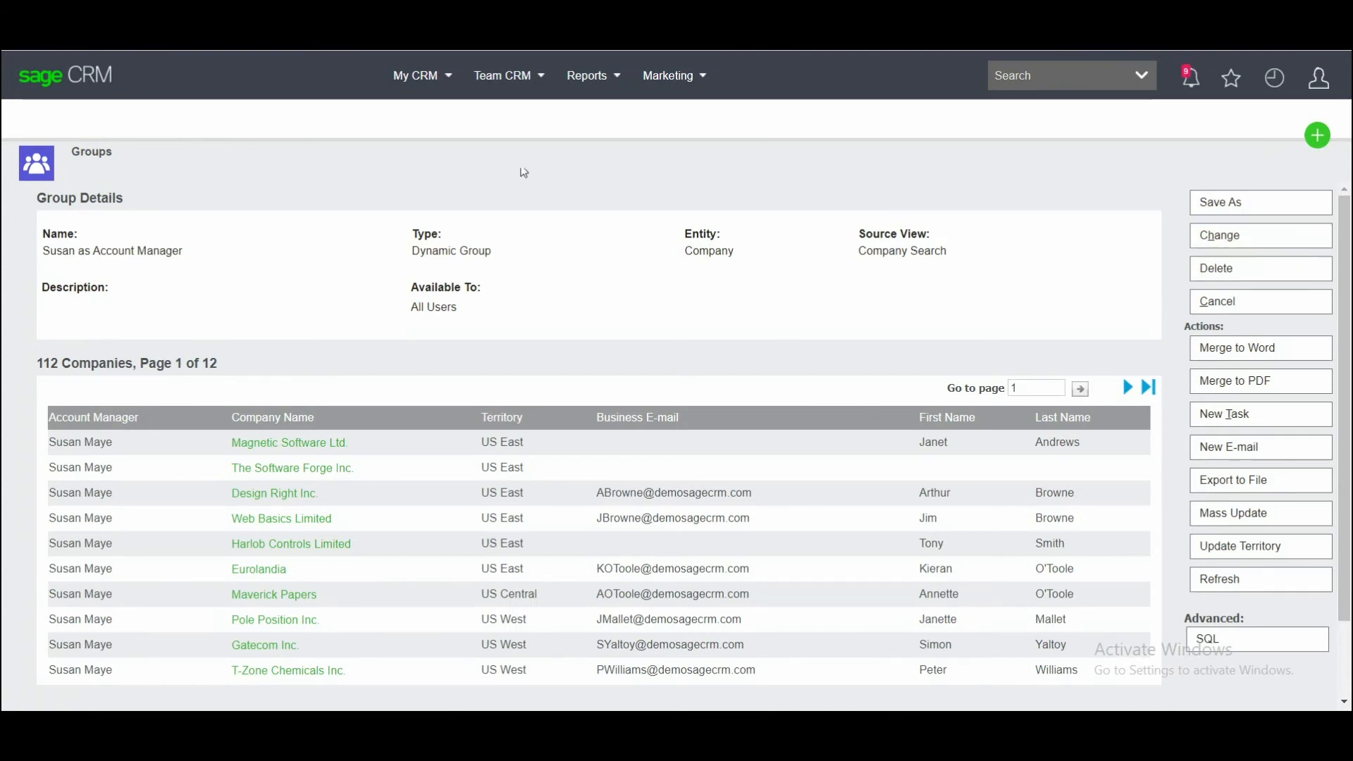
# Download the exported group CSV from the shared documents, examine it in Excel, and close it
pyautogui.click(417, 77)
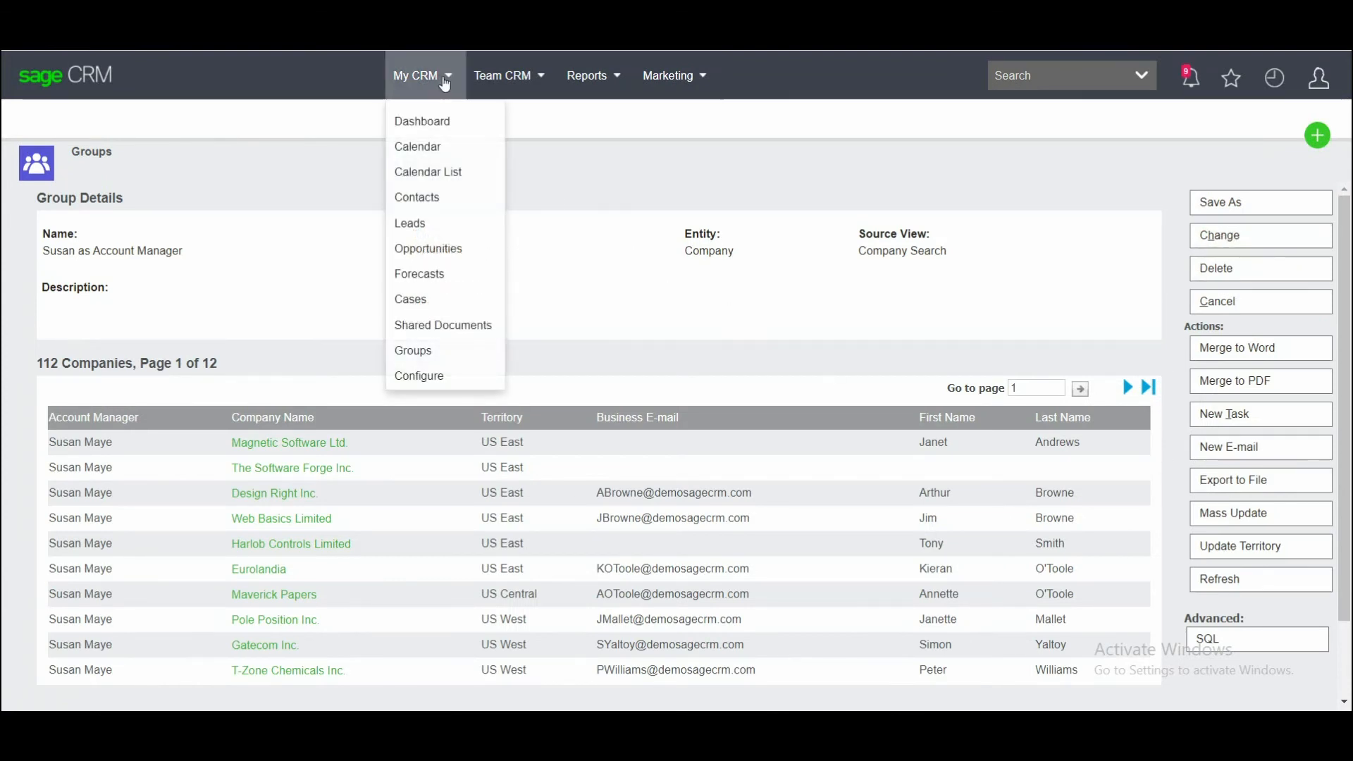
pyautogui.click(432, 327)
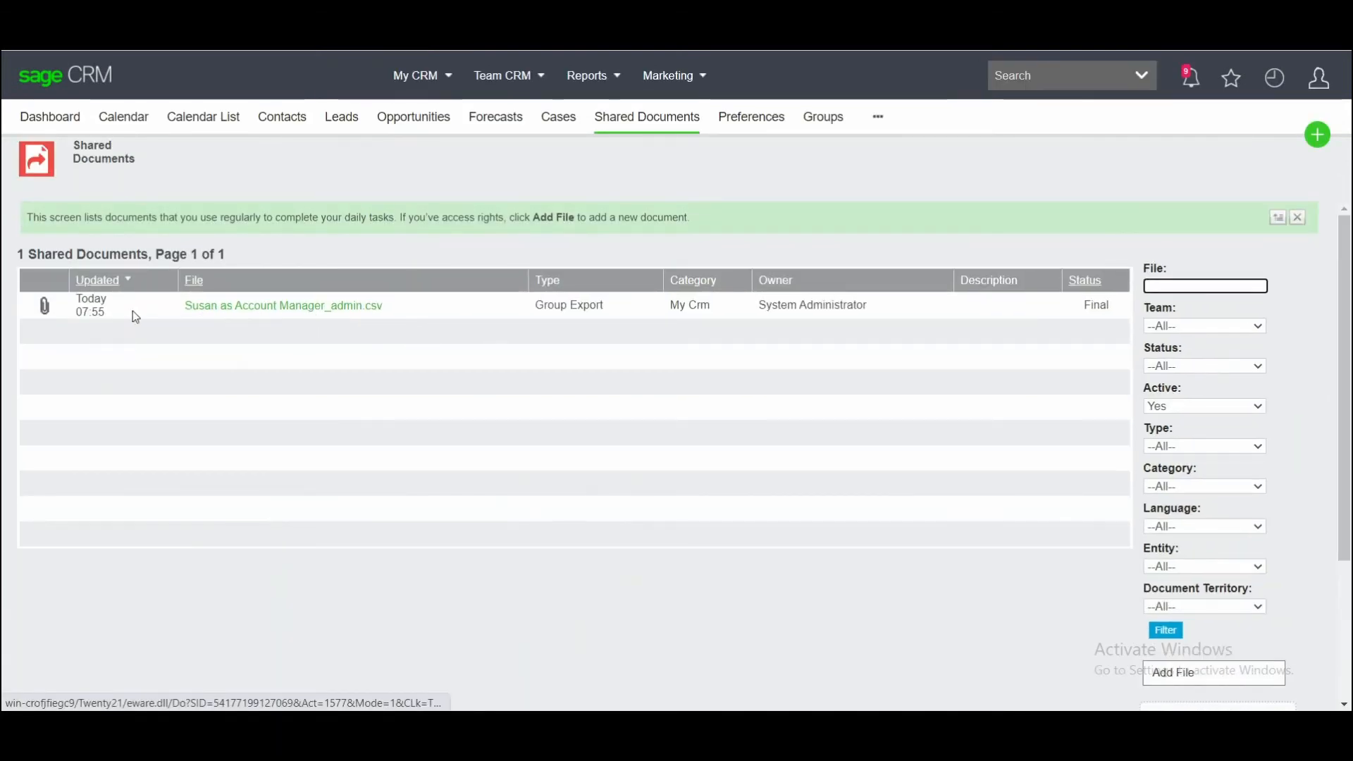
pyautogui.click(43, 312)
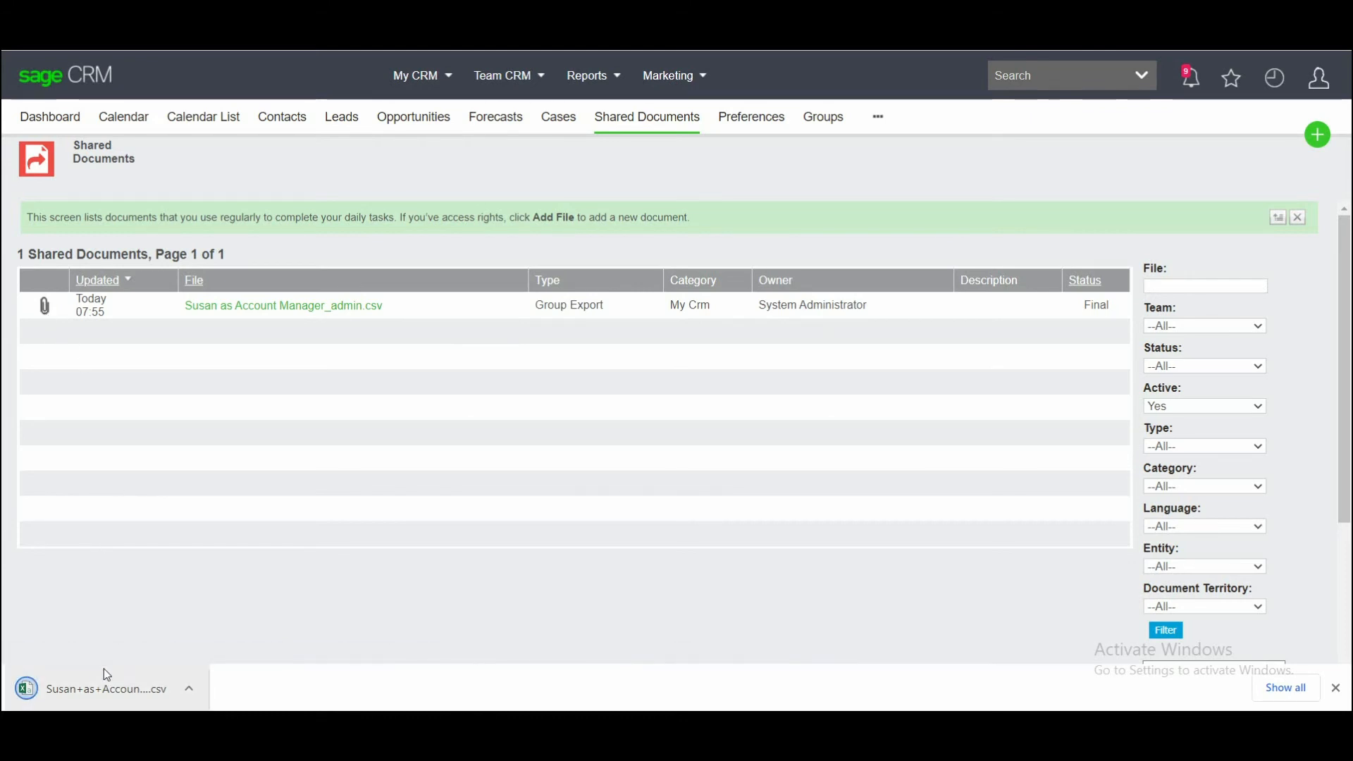
pyautogui.click(109, 687)
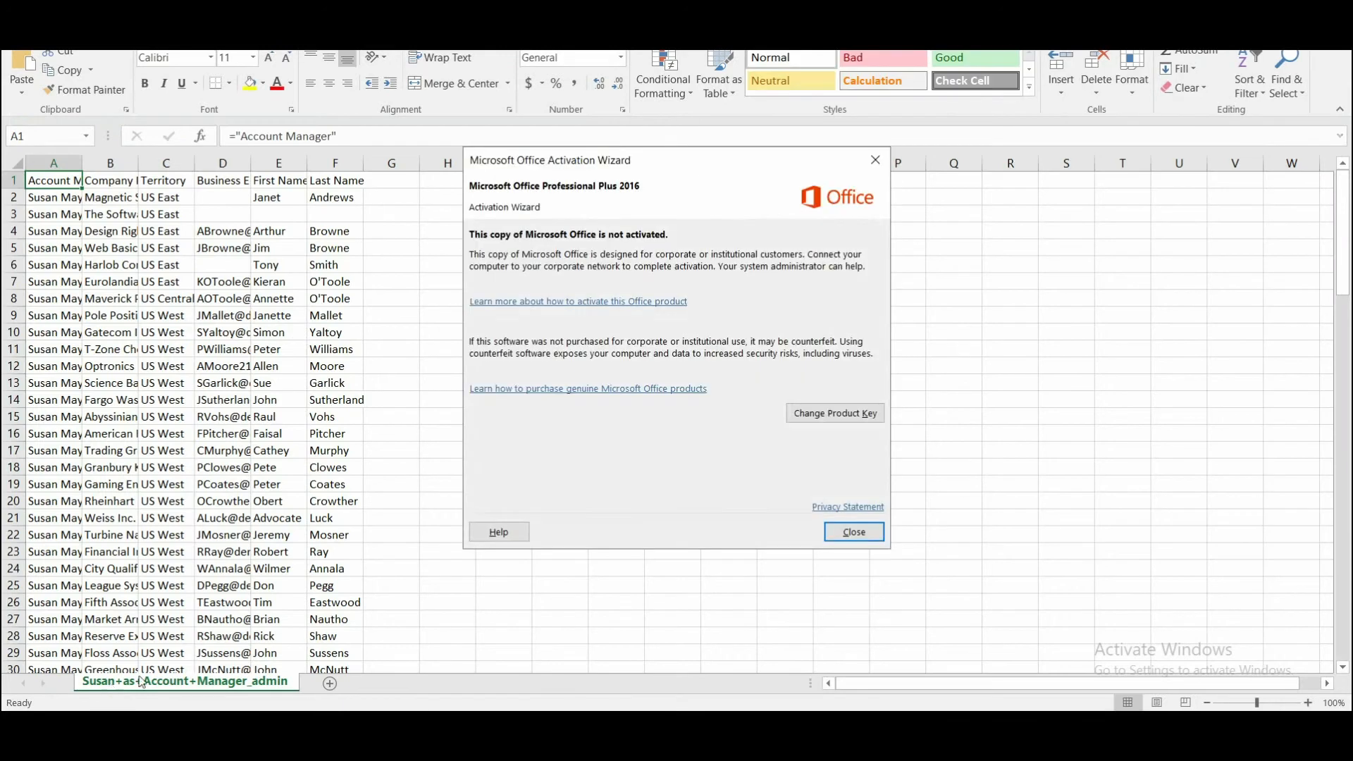
pyautogui.click(855, 531)
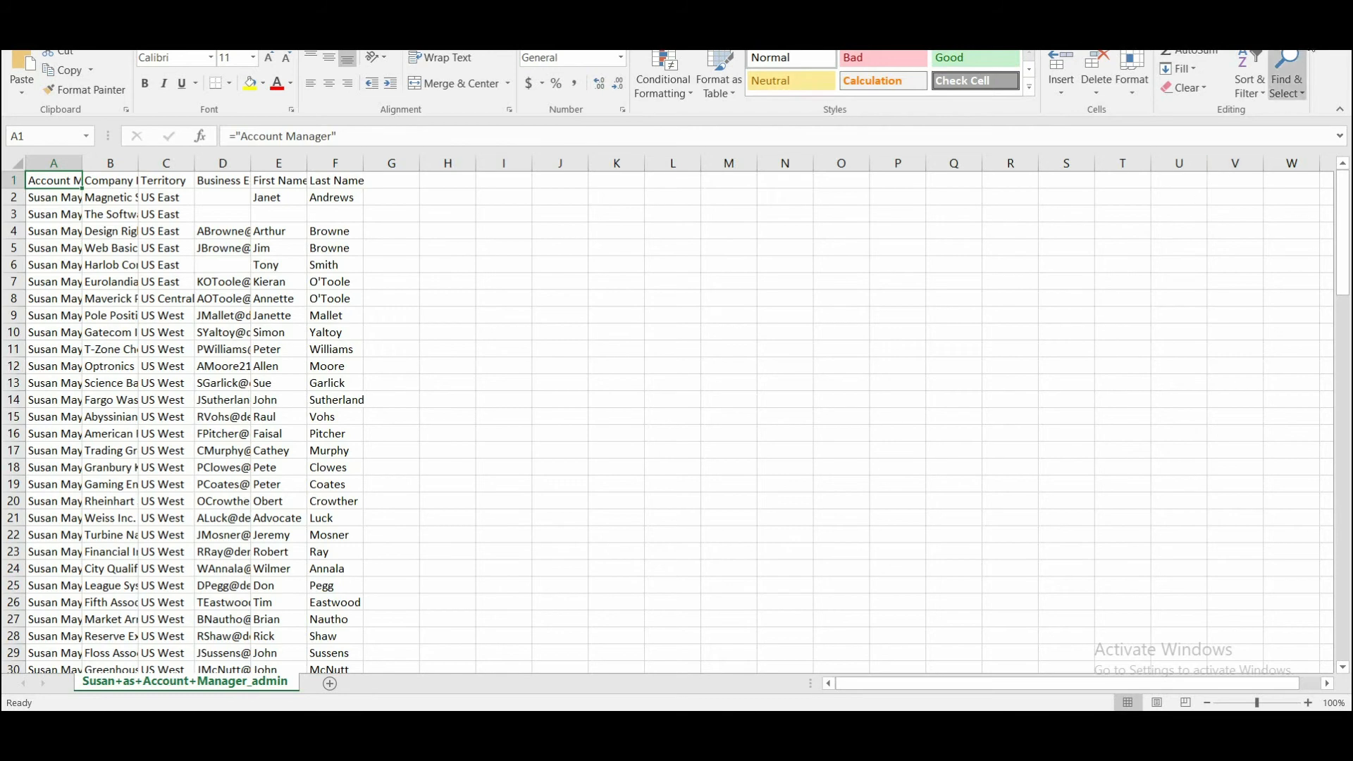
pyautogui.click(1334, 15)
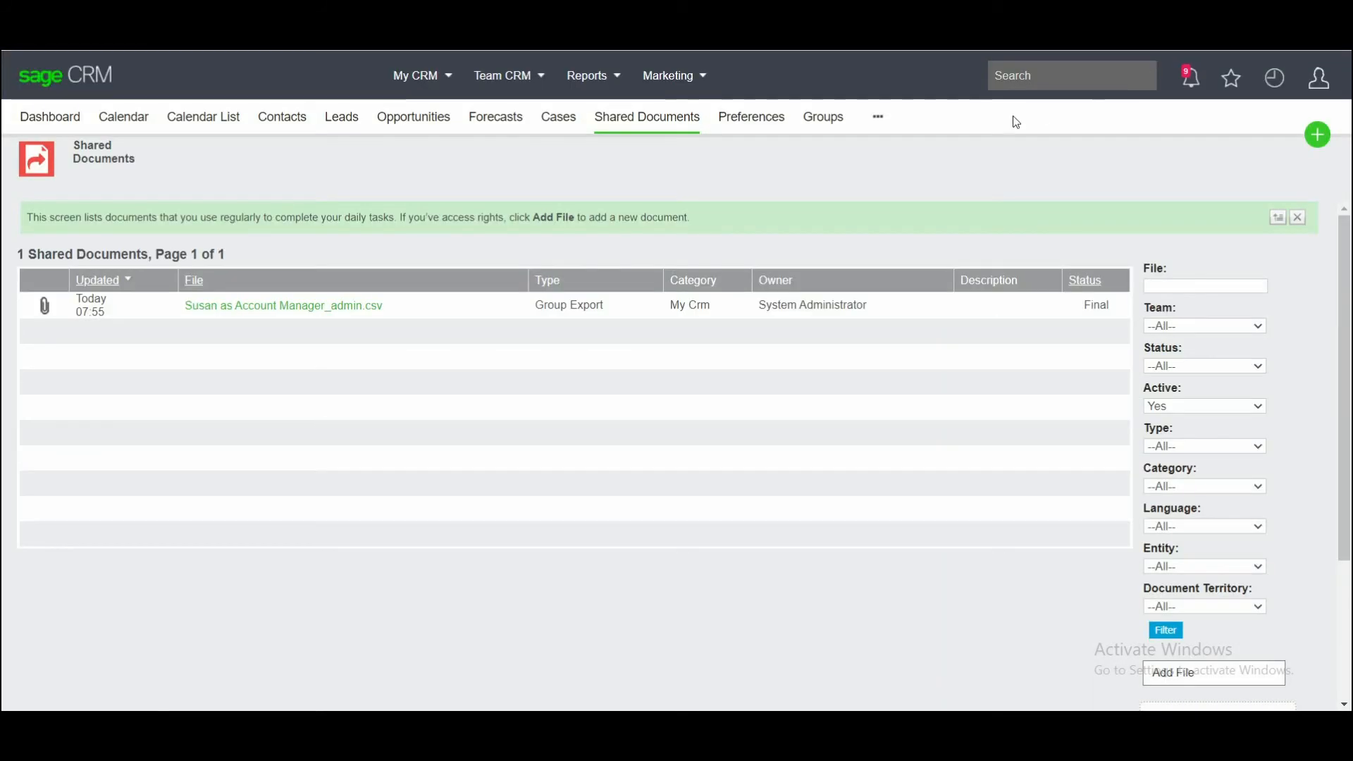
# Reopen the account manager's group and review the territories offered for a group-wide territory update, leaving without saving
pyautogui.click(830, 125)
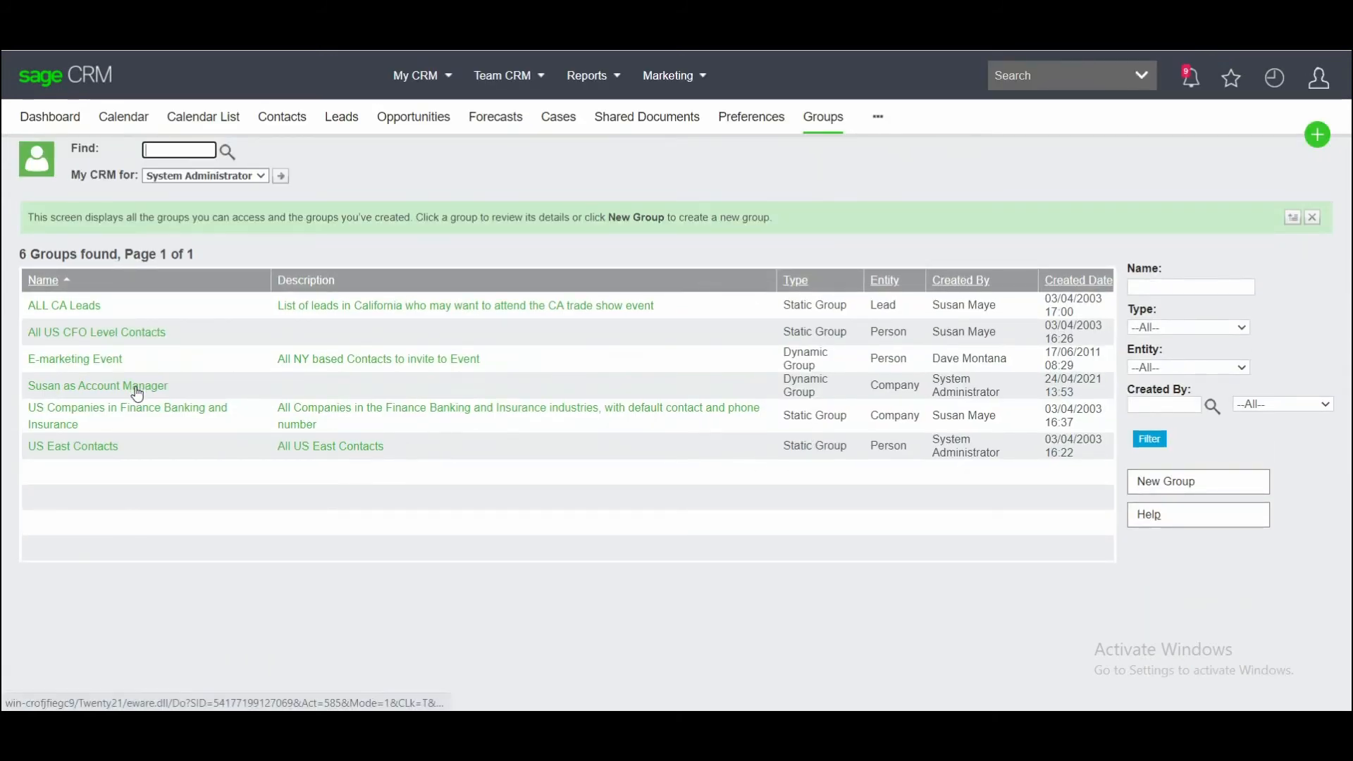
pyautogui.click(133, 387)
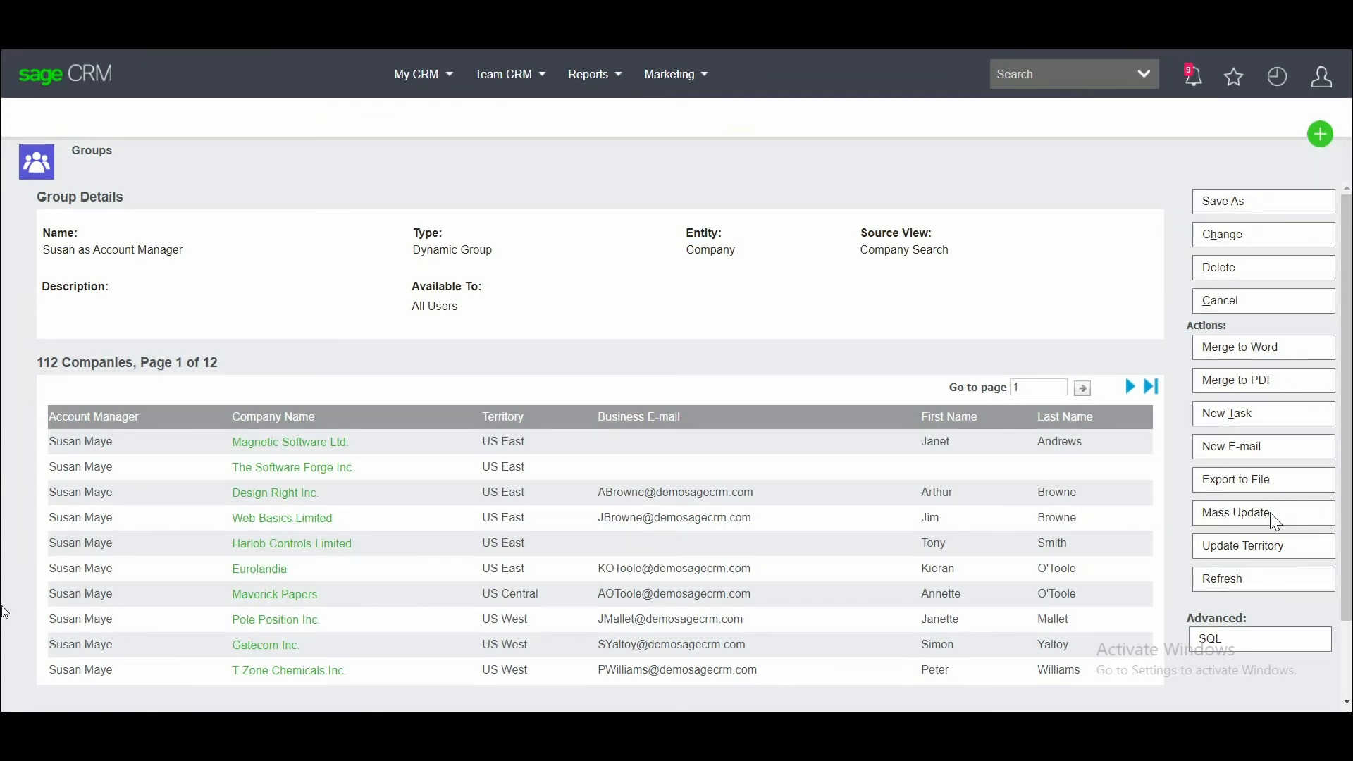
pyautogui.click(1276, 553)
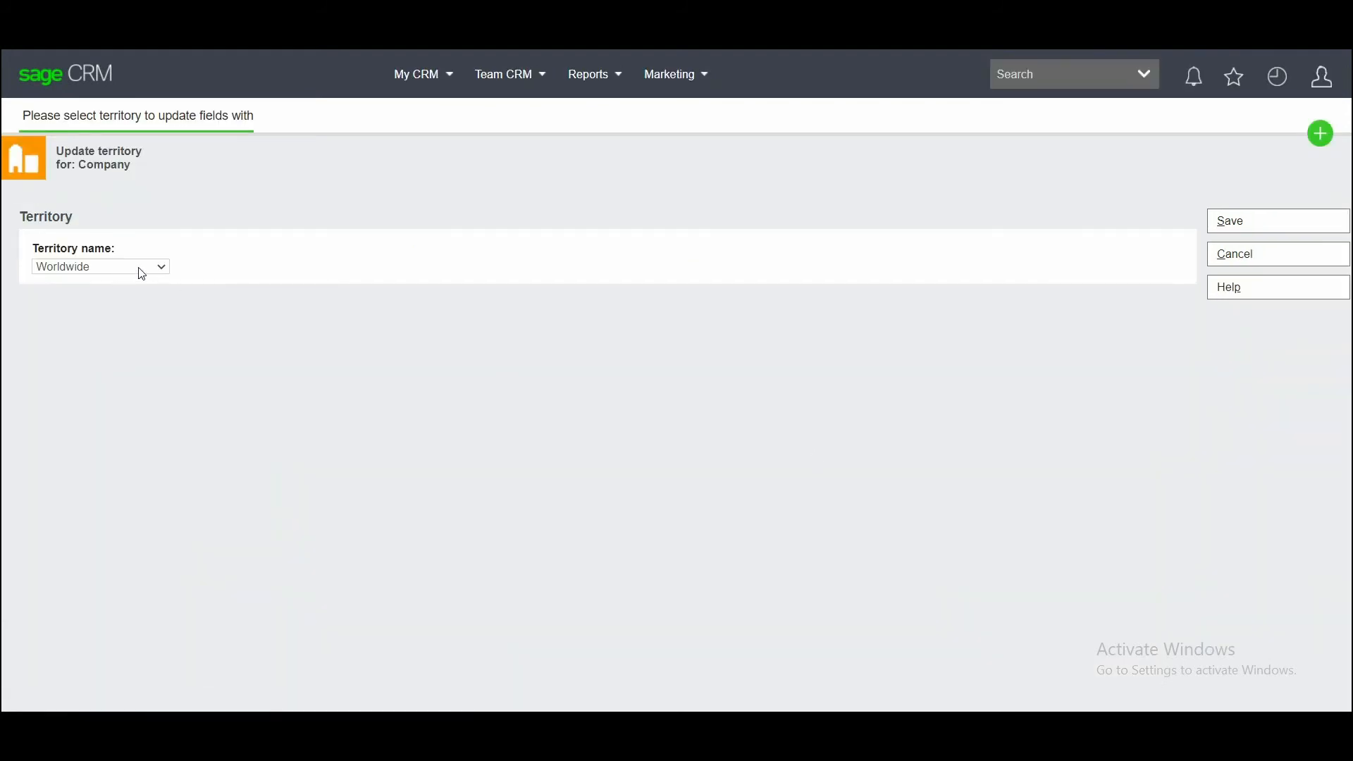
pyautogui.click(162, 267)
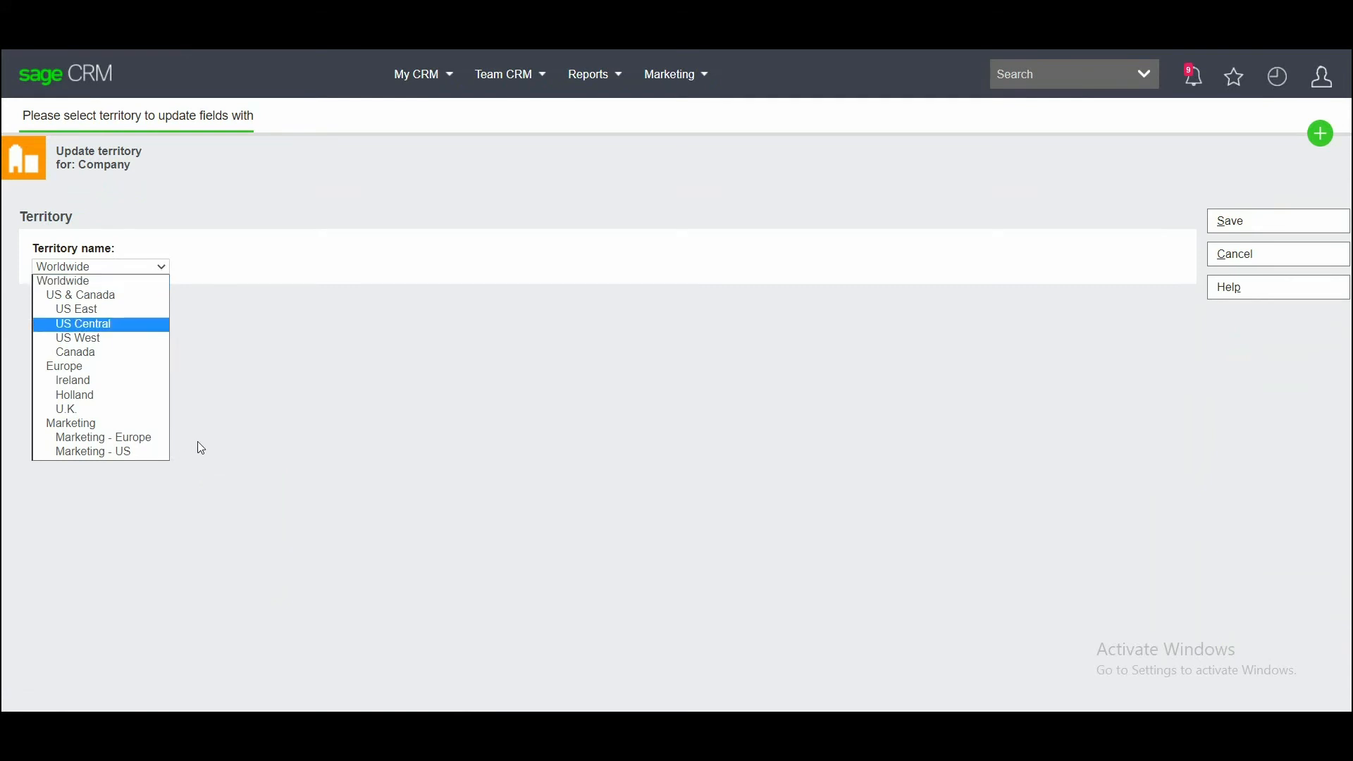
pyautogui.click(366, 278)
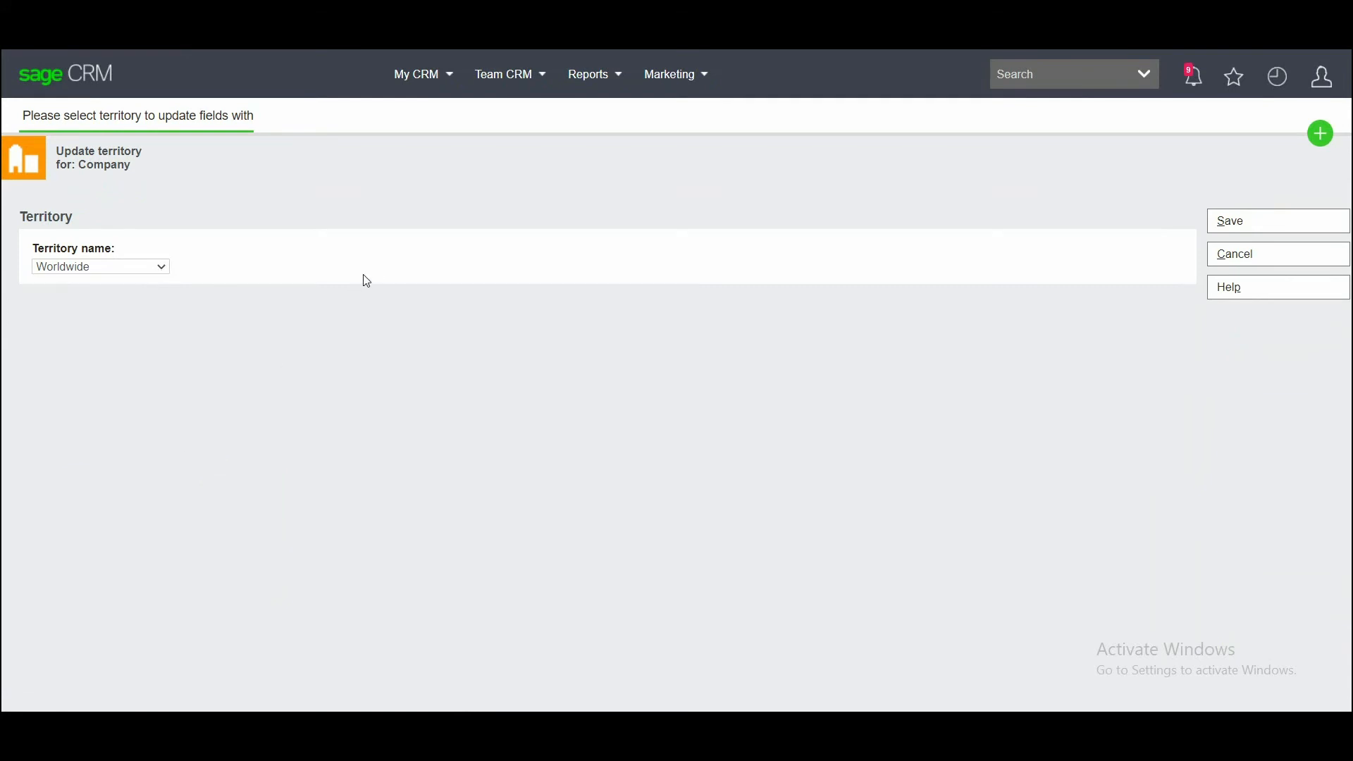
pyautogui.click(1245, 263)
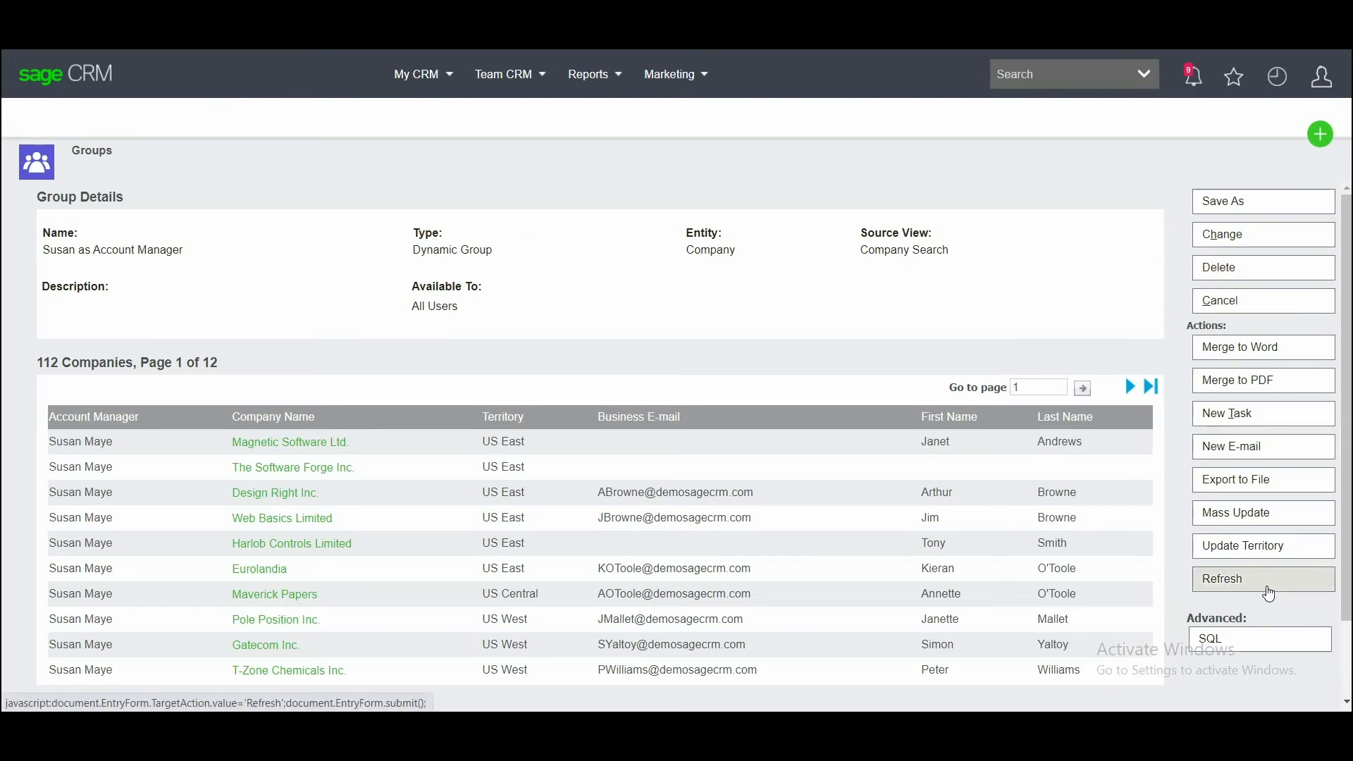
# Examine the SQL query behind the account manager's group, enlarging its window to read the whole statement, and close it without saving
pyautogui.click(1261, 646)
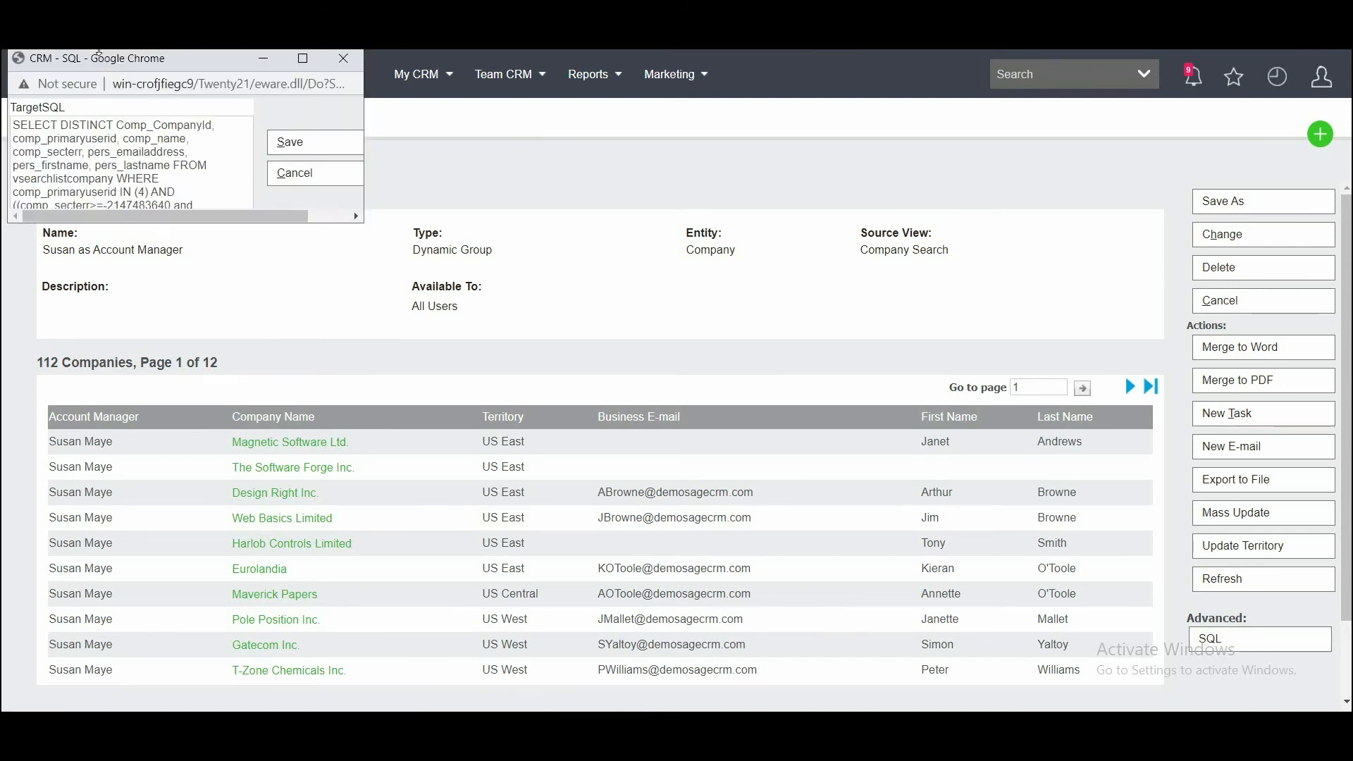
pyautogui.moveTo(149, 63); pyautogui.dragTo(276, 130)
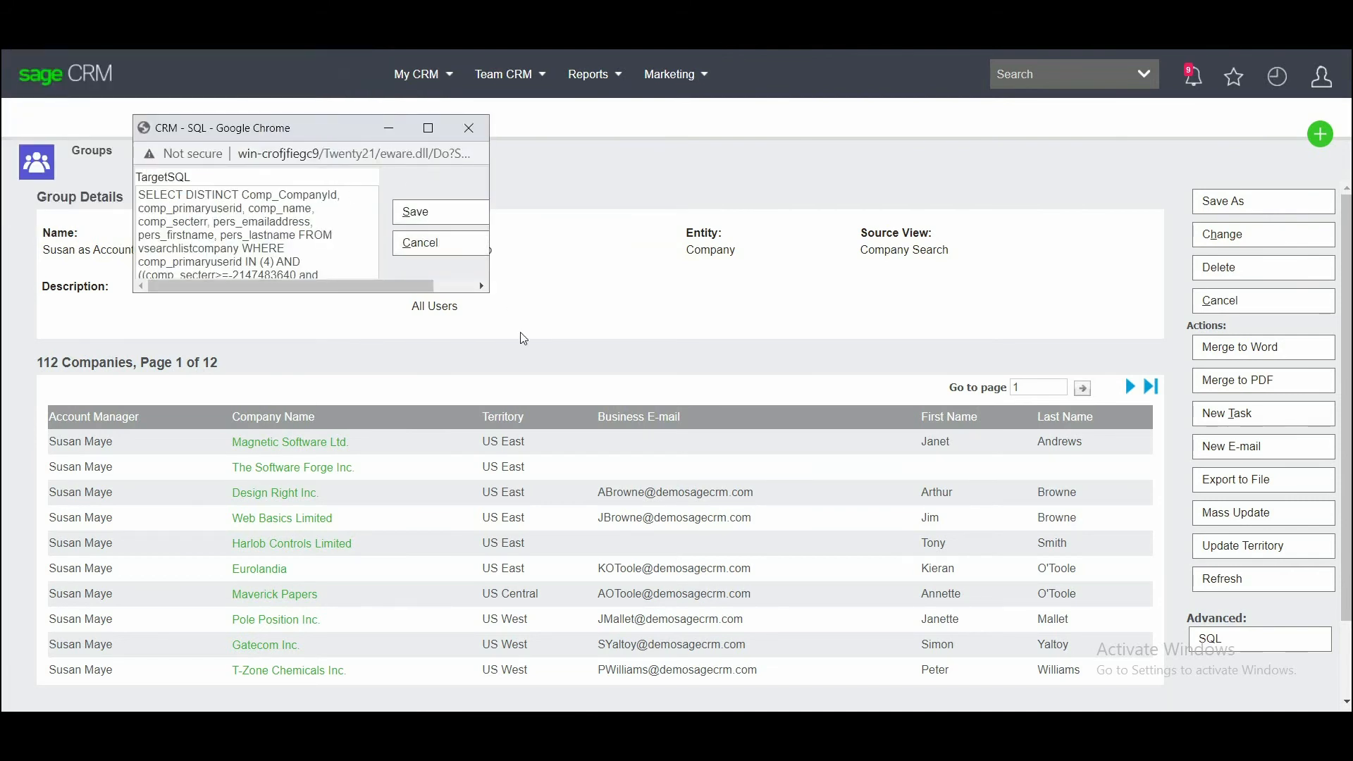
pyautogui.moveTo(480, 292); pyautogui.dragTo(501, 367)
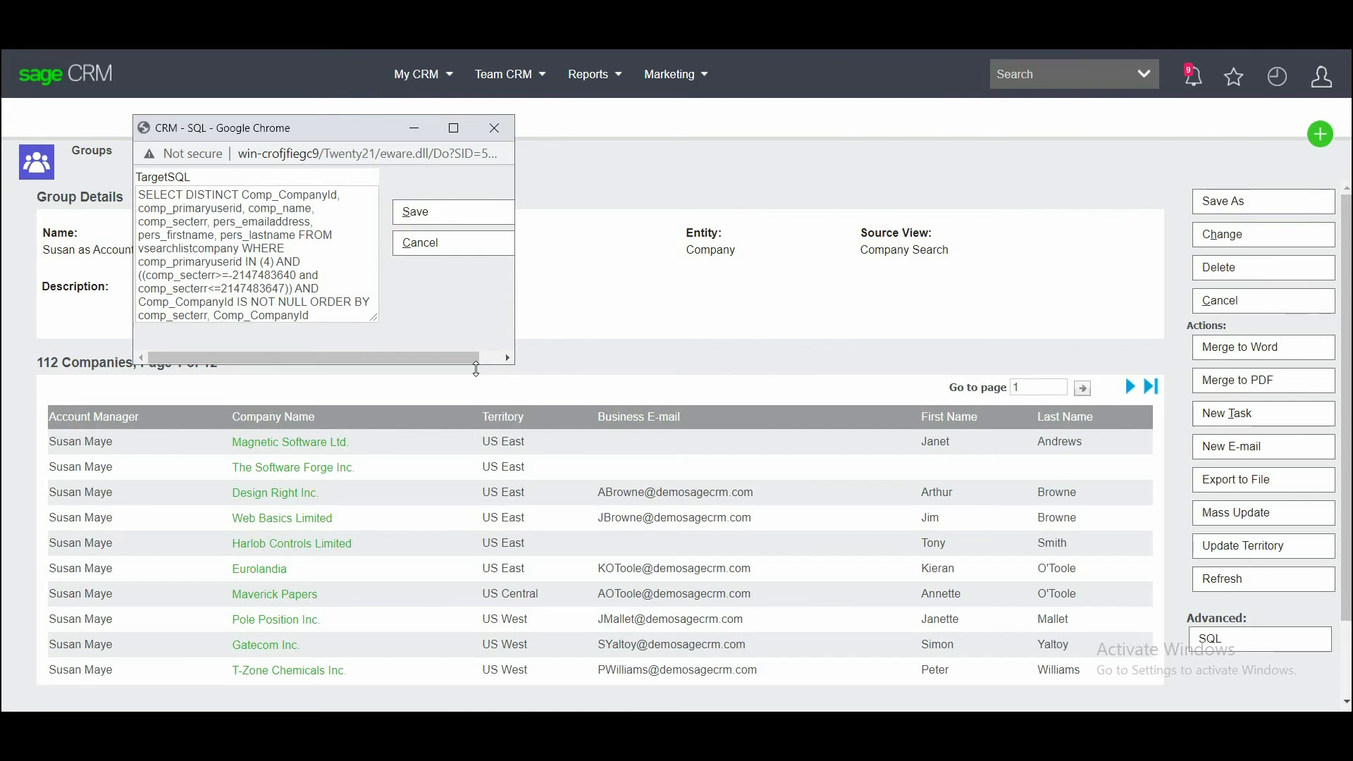
pyautogui.click(495, 131)
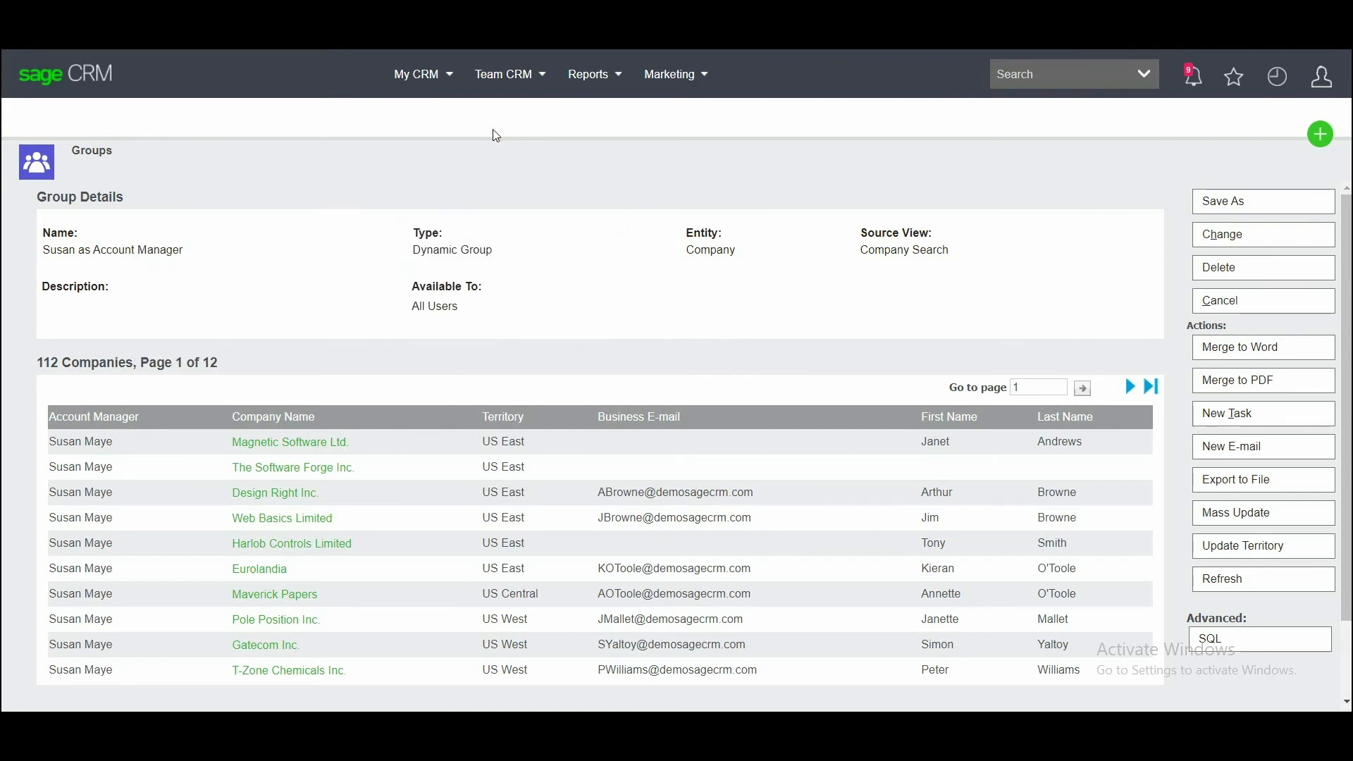
# Mass update the group's Account Manager field to the other account manager, confirm the change and return to the group
pyautogui.click(1225, 514)
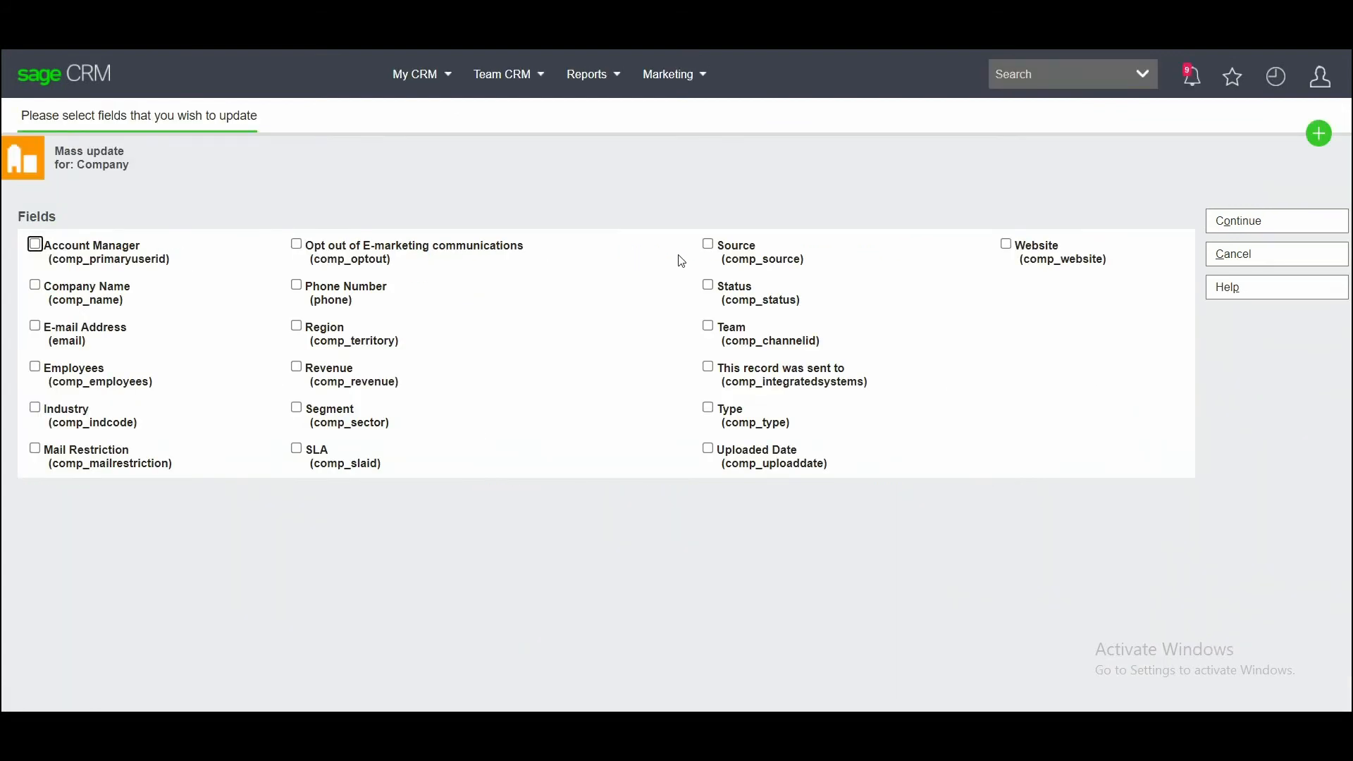
pyautogui.click(39, 249)
pyautogui.click(1283, 230)
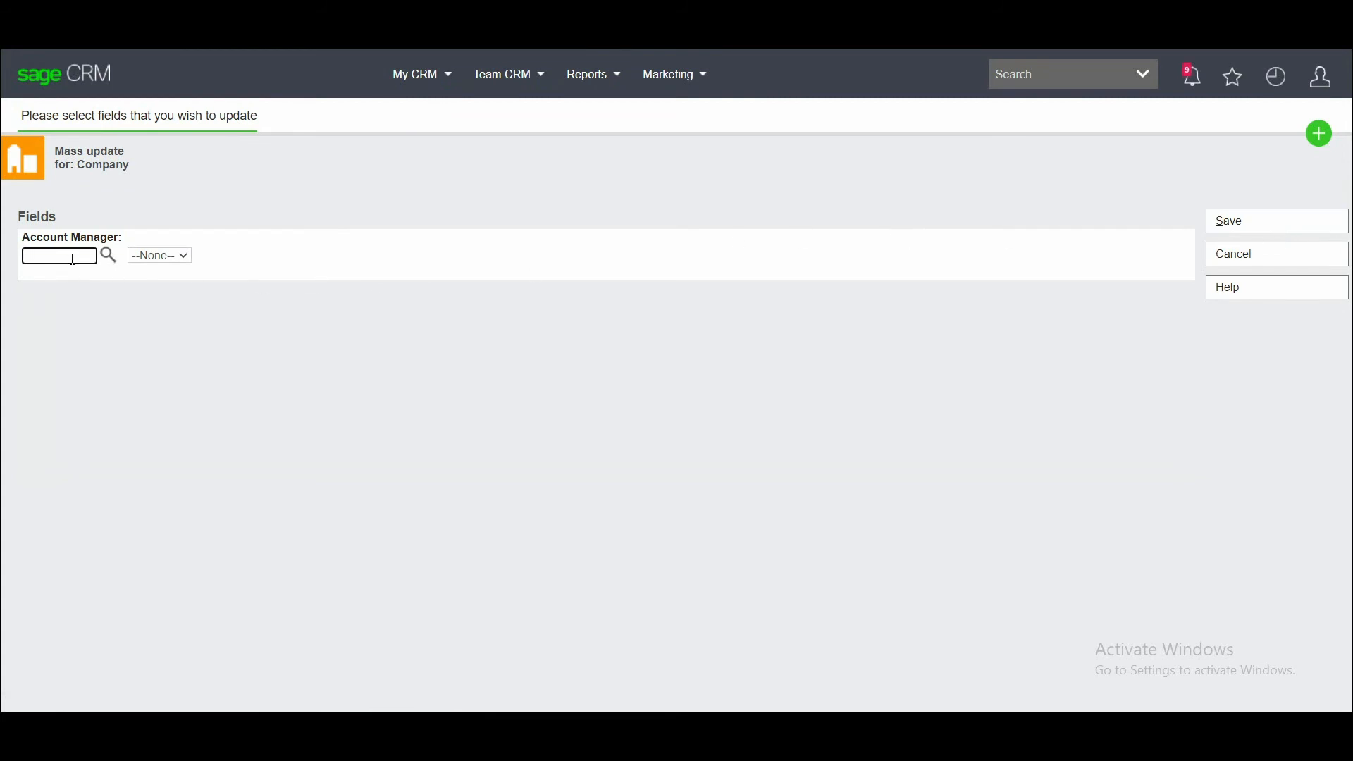
pyautogui.write('Tim')
pyautogui.click(1300, 229)
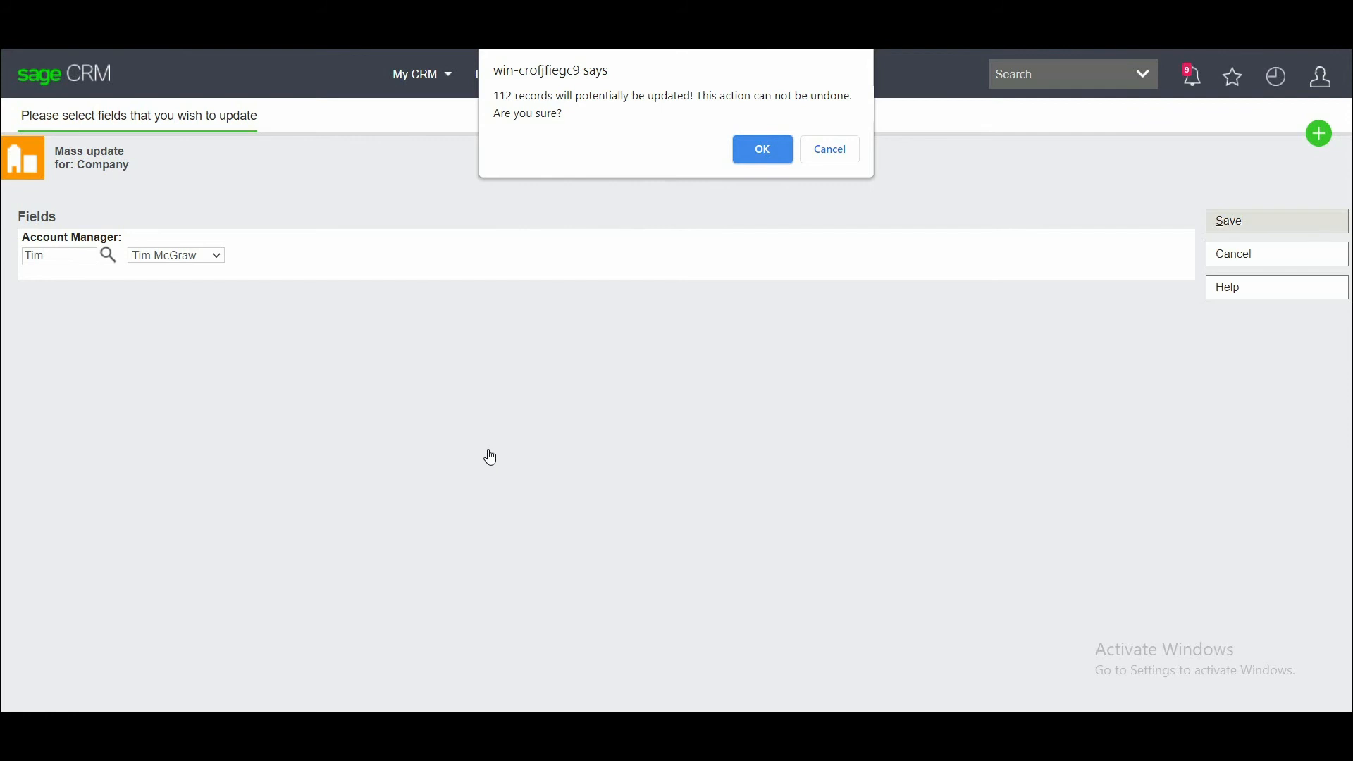
pyautogui.click(767, 150)
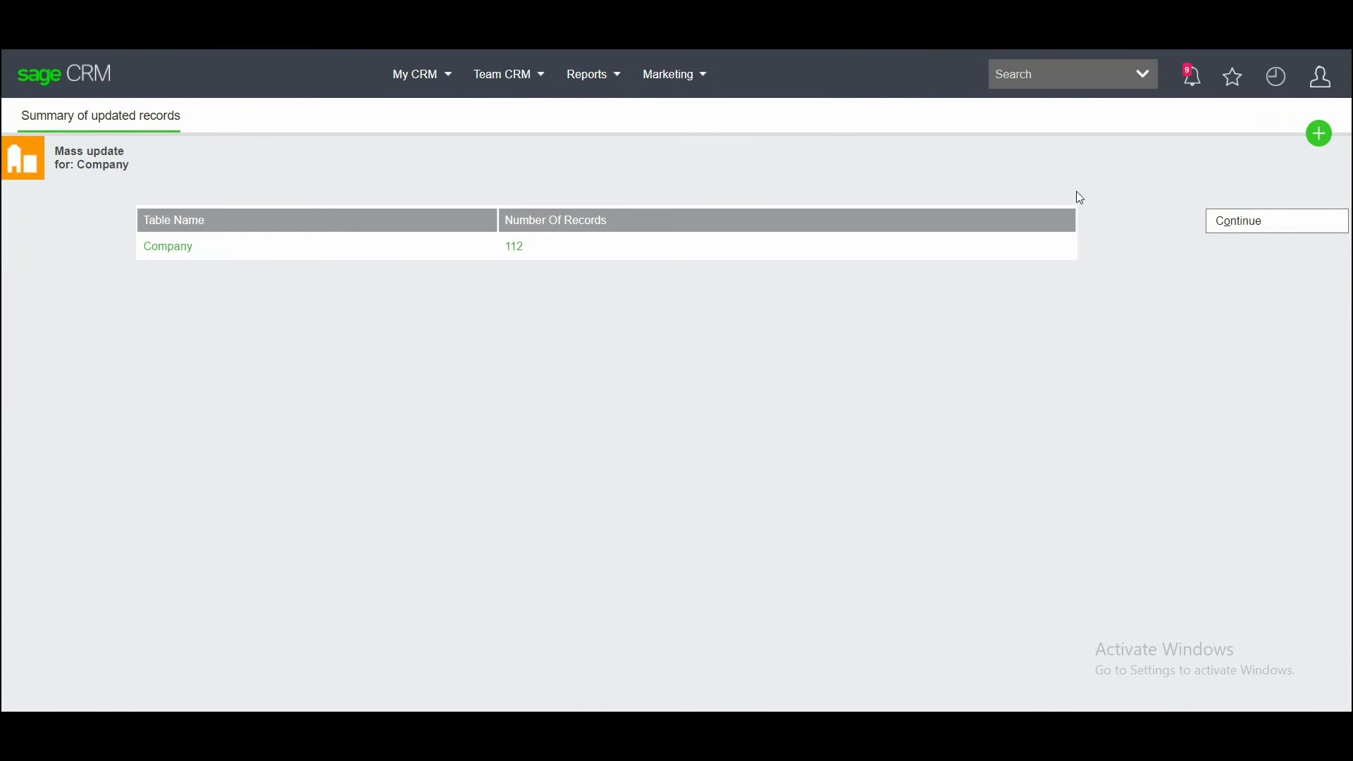
pyautogui.click(1239, 222)
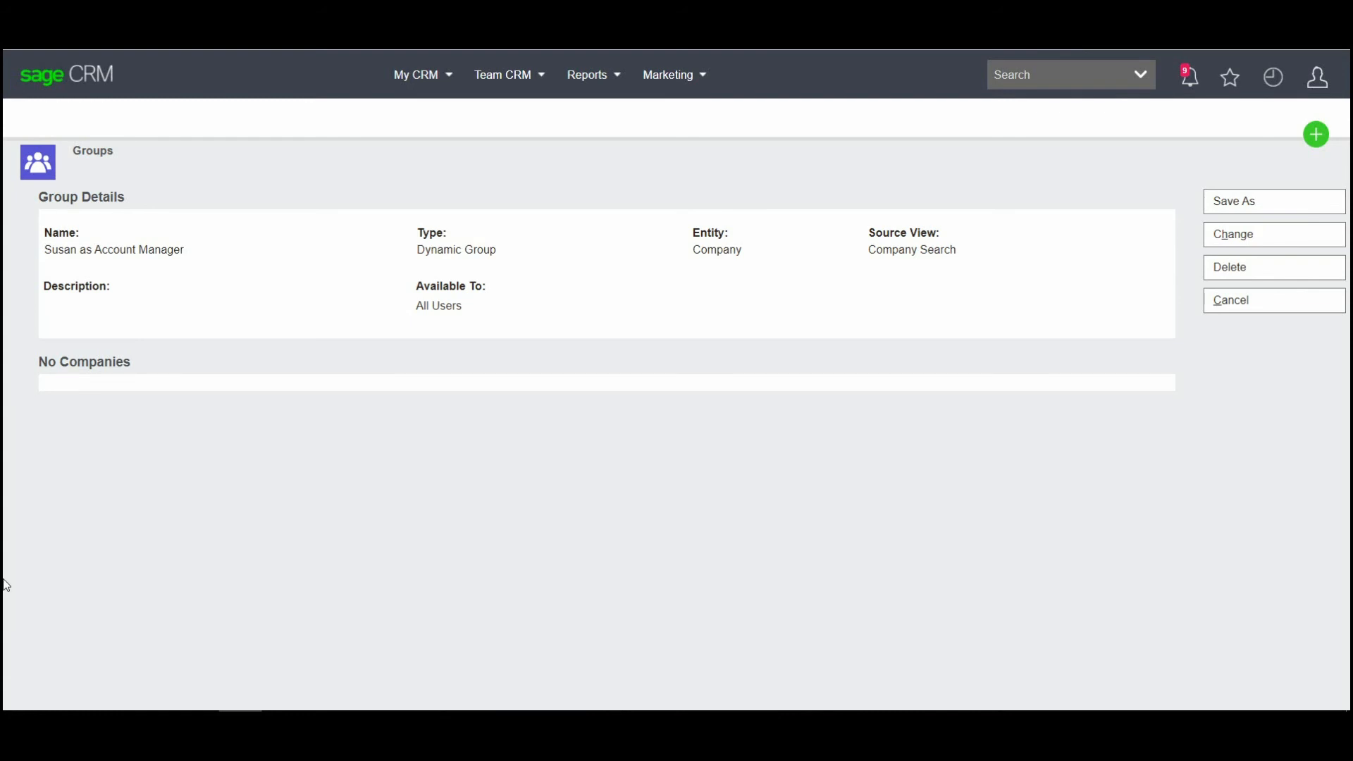
# Search for companies still assigned to the original account manager
pyautogui.click(1139, 82)
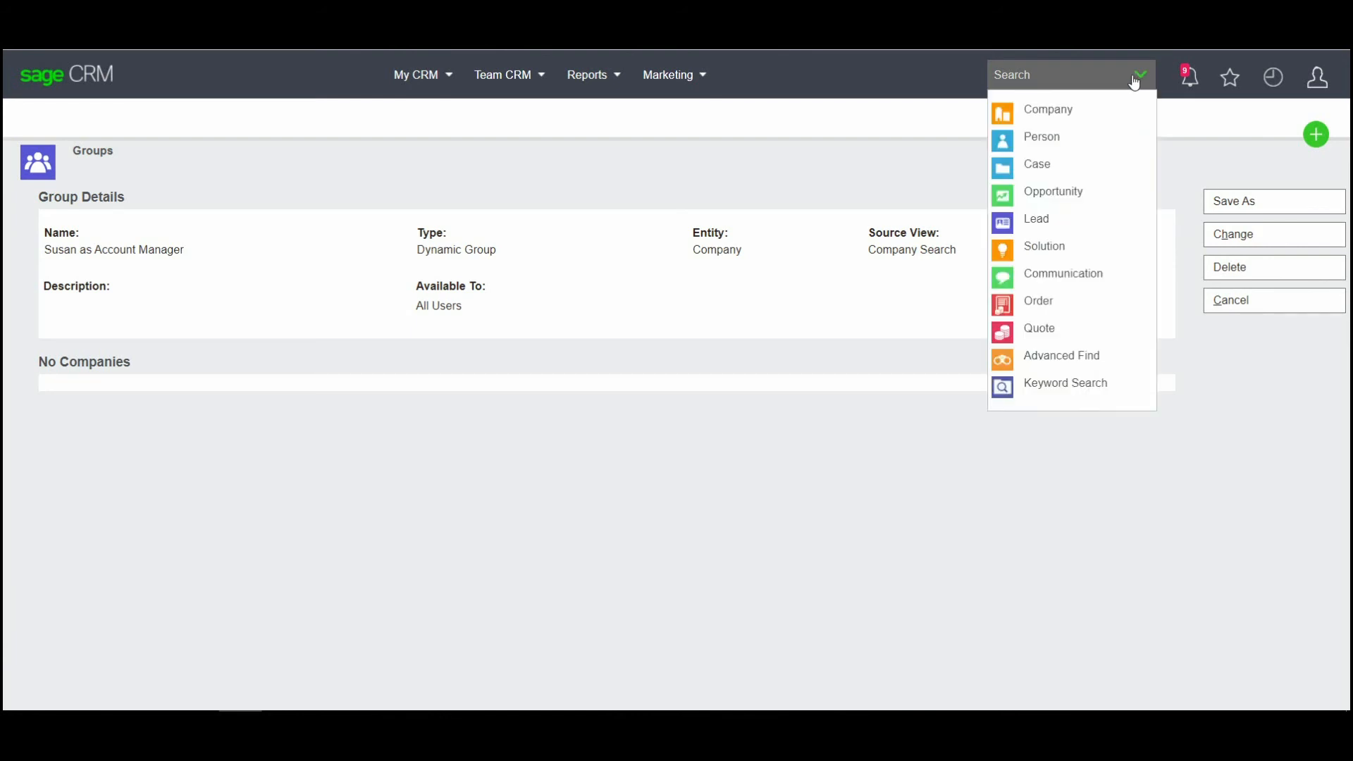
pyautogui.click(1048, 115)
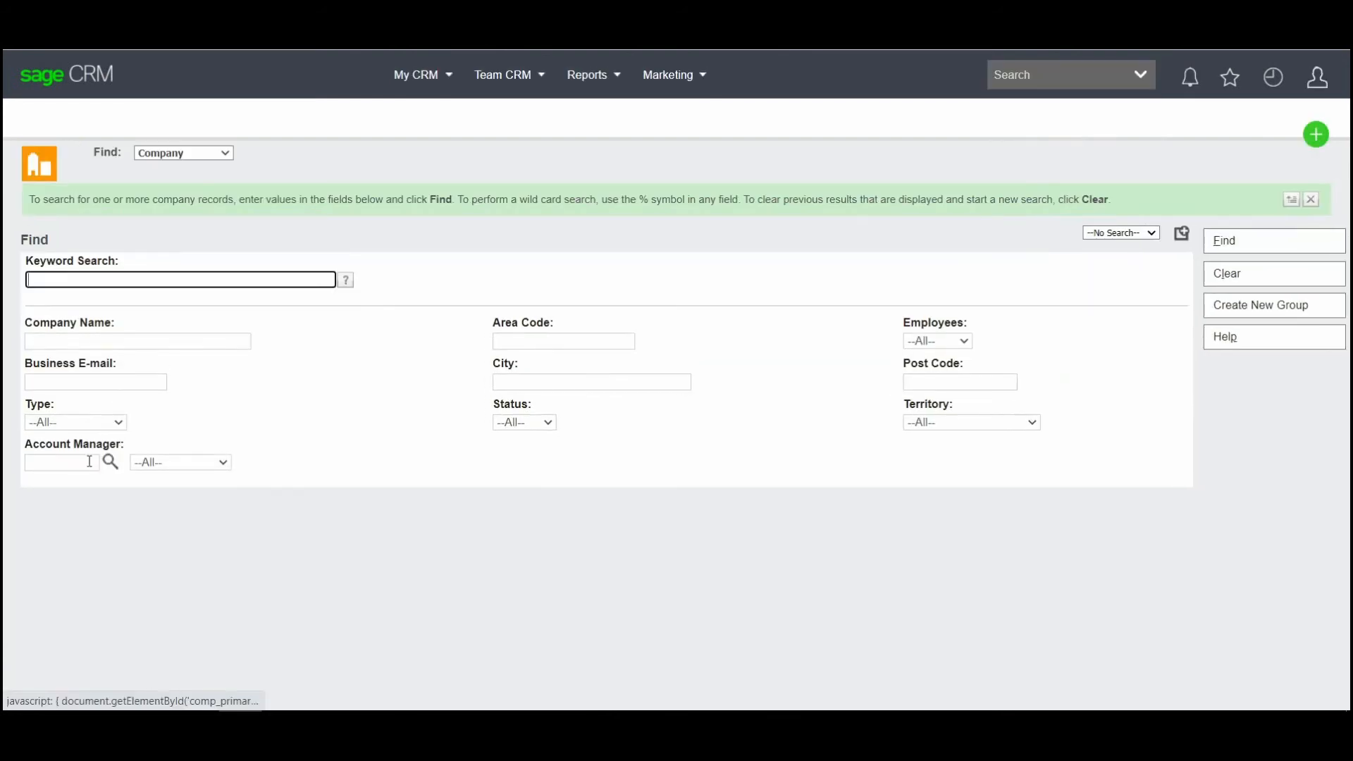
pyautogui.click(88, 462)
pyautogui.write('su')
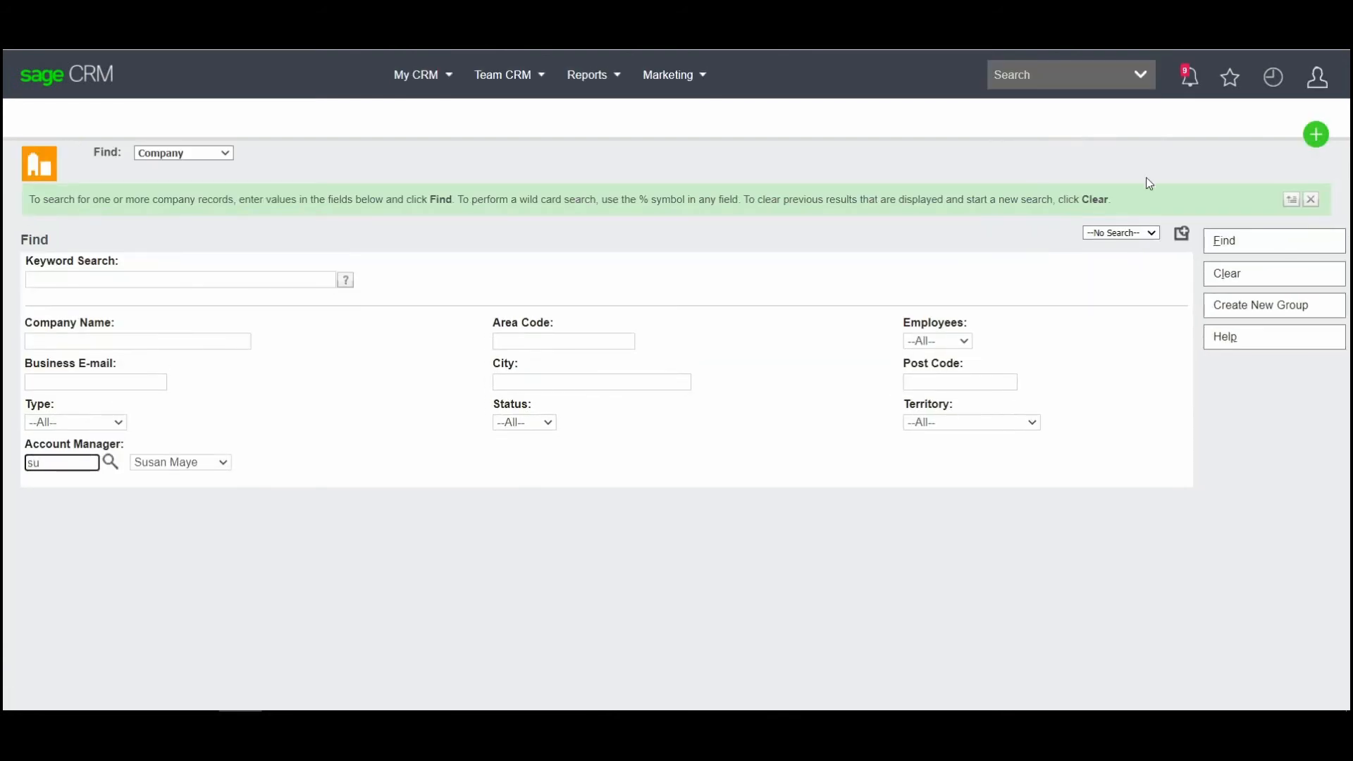
pyautogui.click(1214, 240)
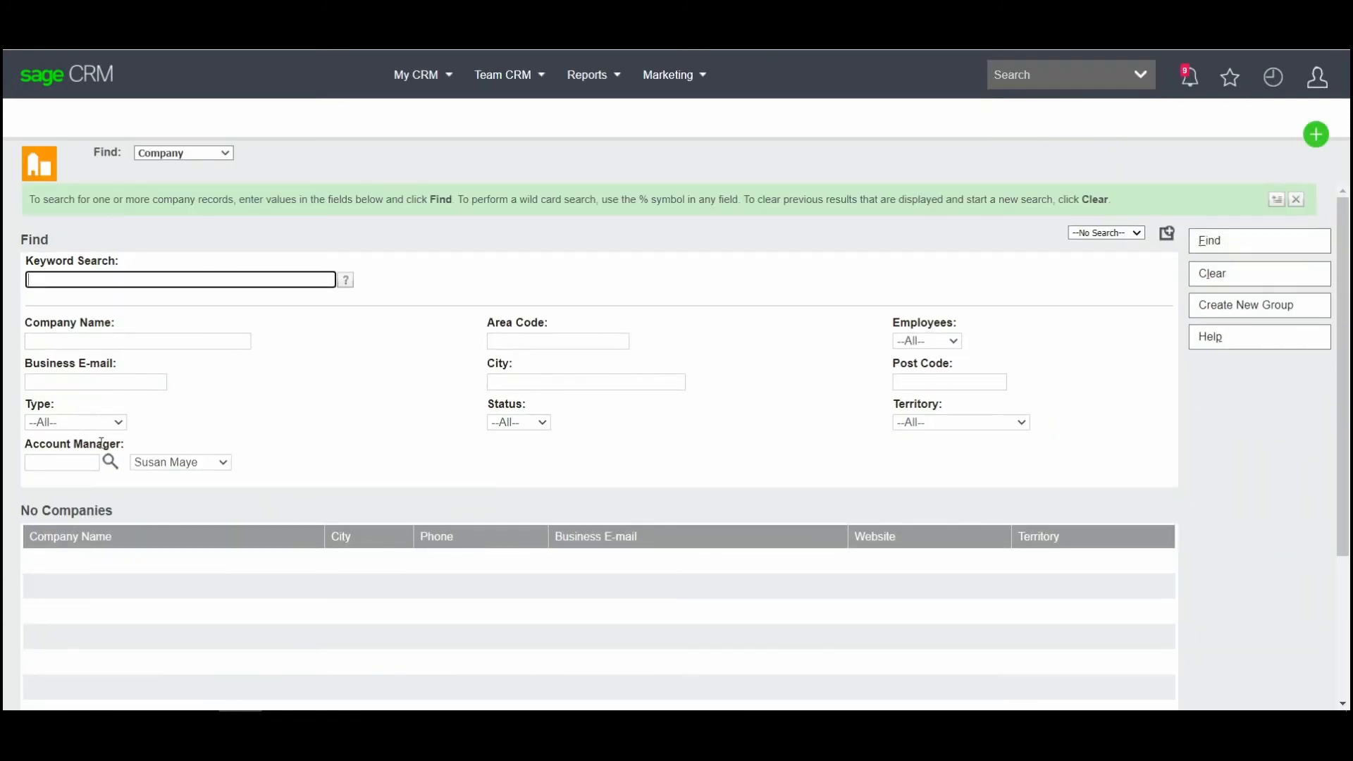
# Search for companies assigned to the new account manager
pyautogui.click(60, 462)
pyautogui.write('tim')
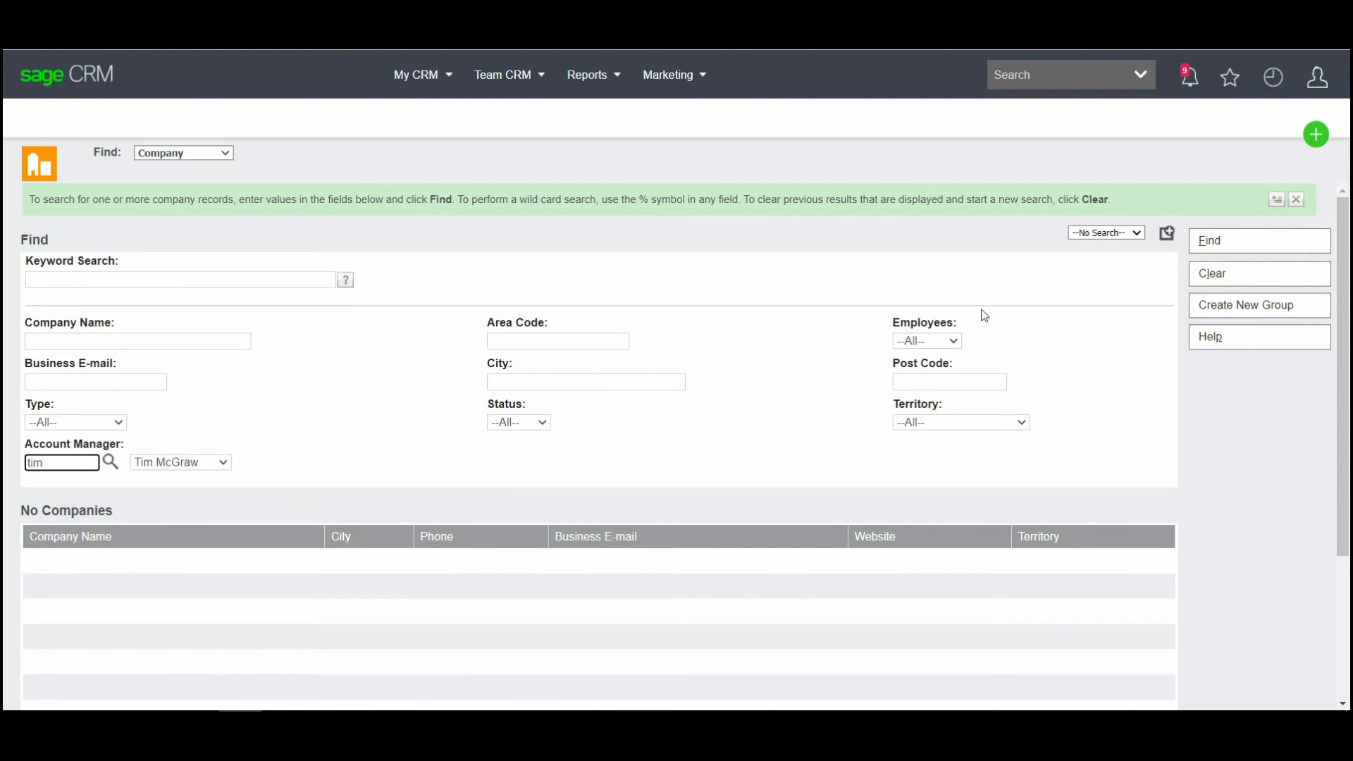
pyautogui.click(1233, 247)
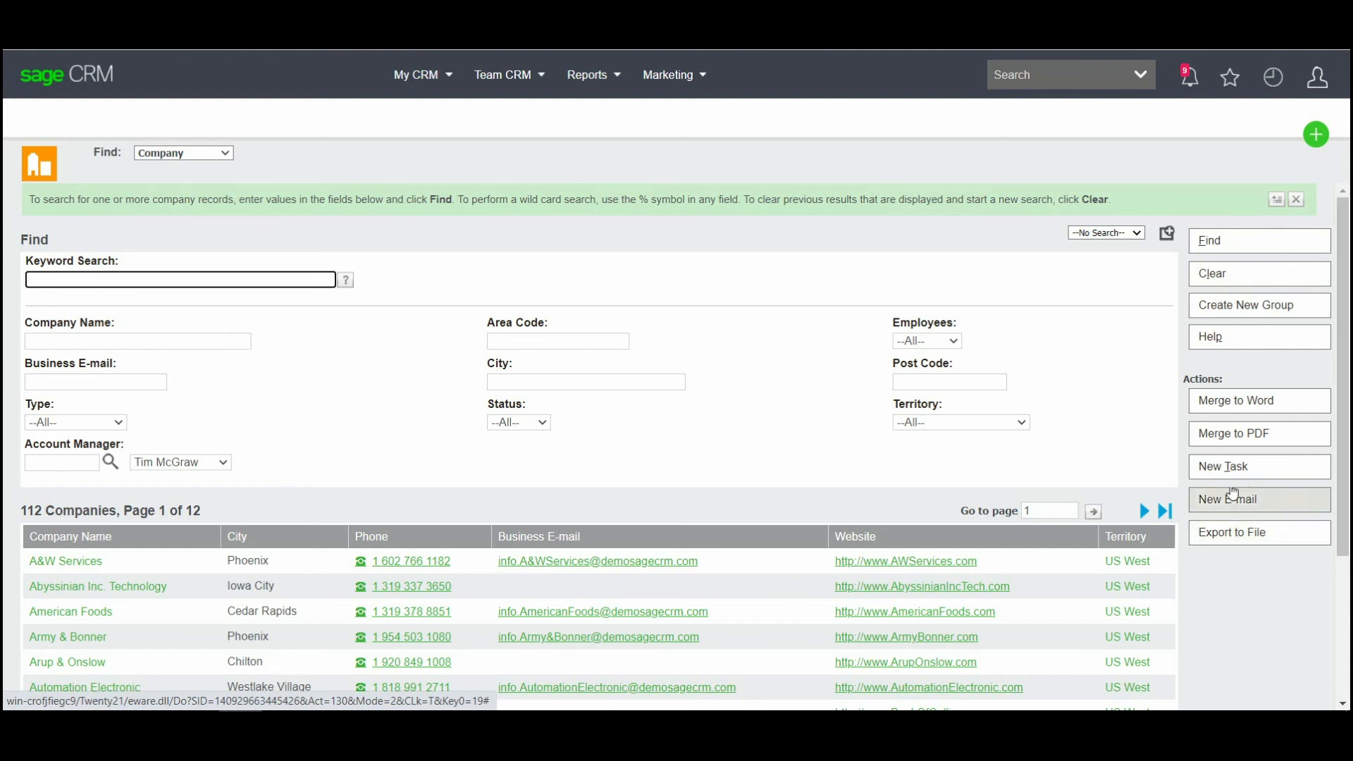
# Open the US East Contacts static group from the groups list and review the actions it offers
pyautogui.click(421, 75)
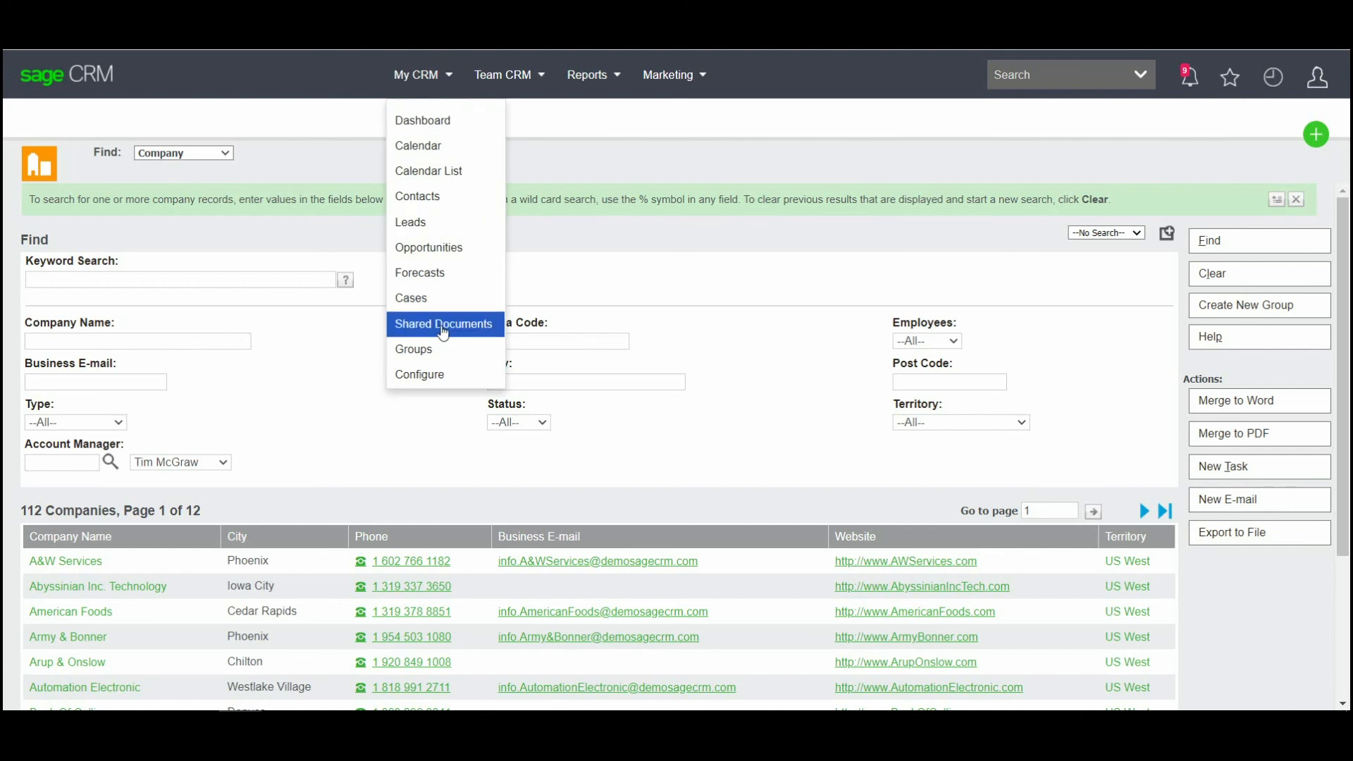
pyautogui.click(444, 350)
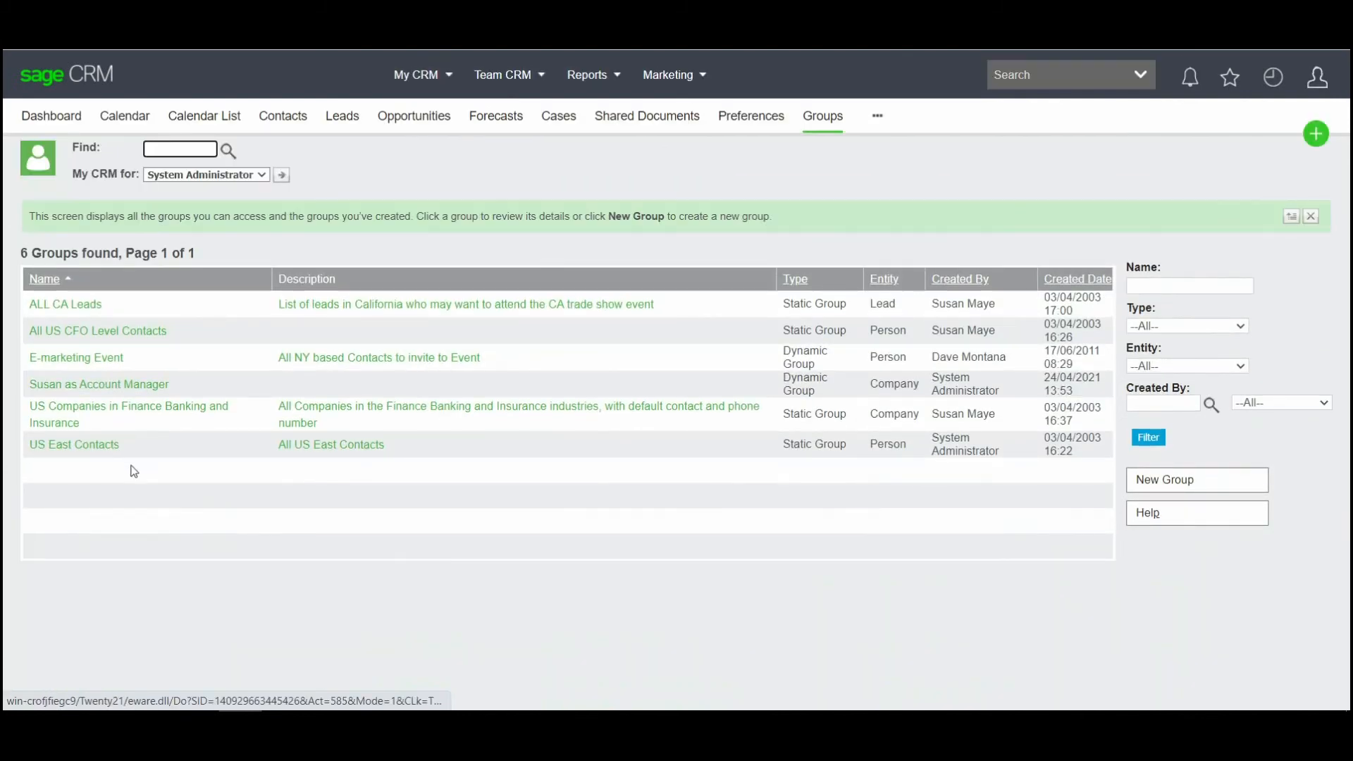
pyautogui.click(111, 449)
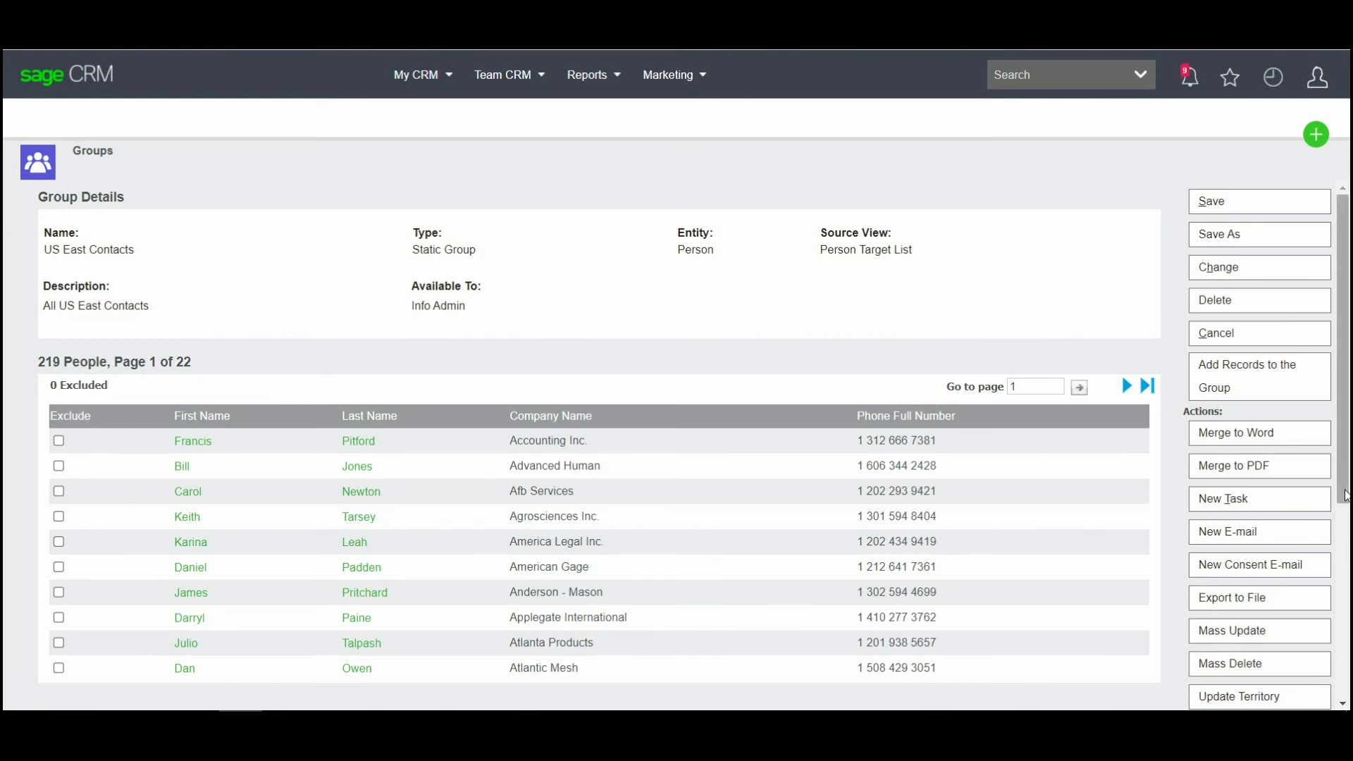
pyautogui.scroll(-2, 1122, 374)
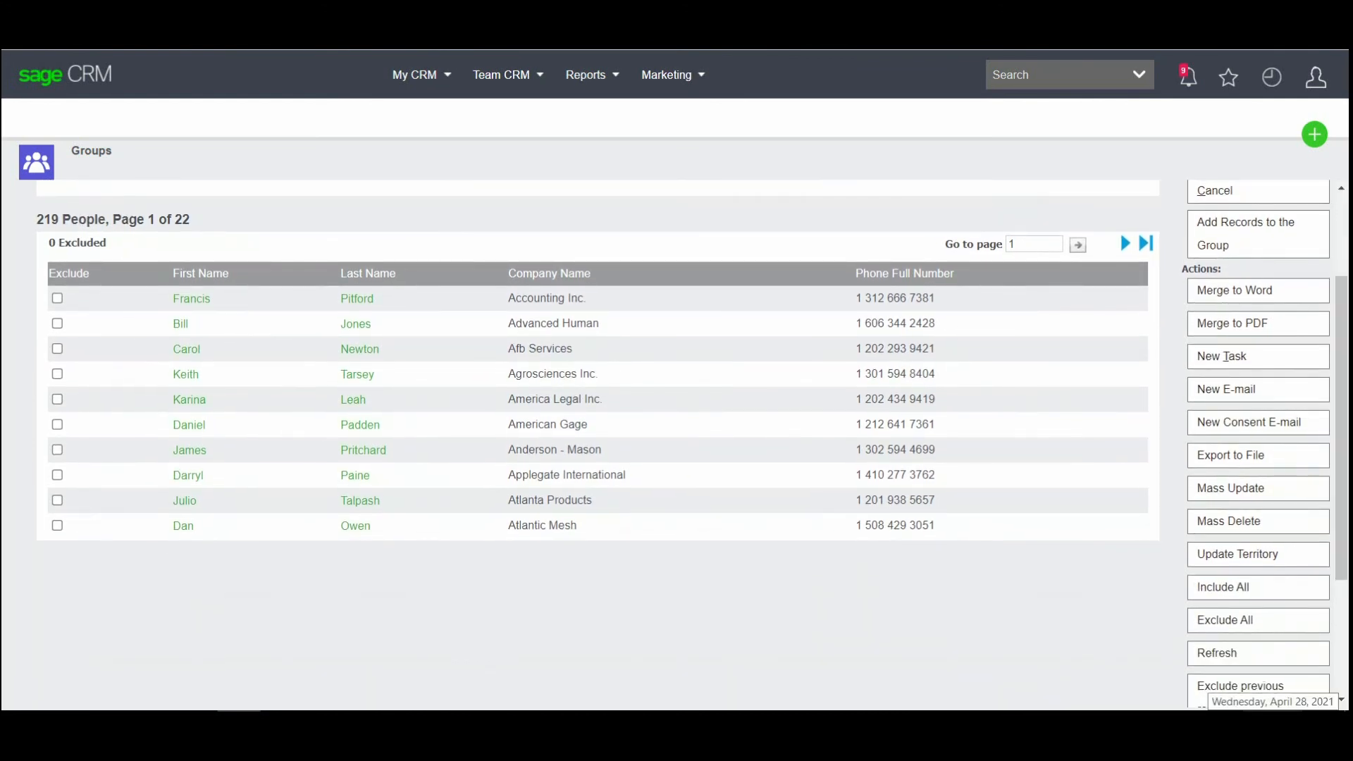
# Review adding records to US East Contacts via Find/Saved Search, including the saved searches offered, and return to the group
pyautogui.click(1237, 241)
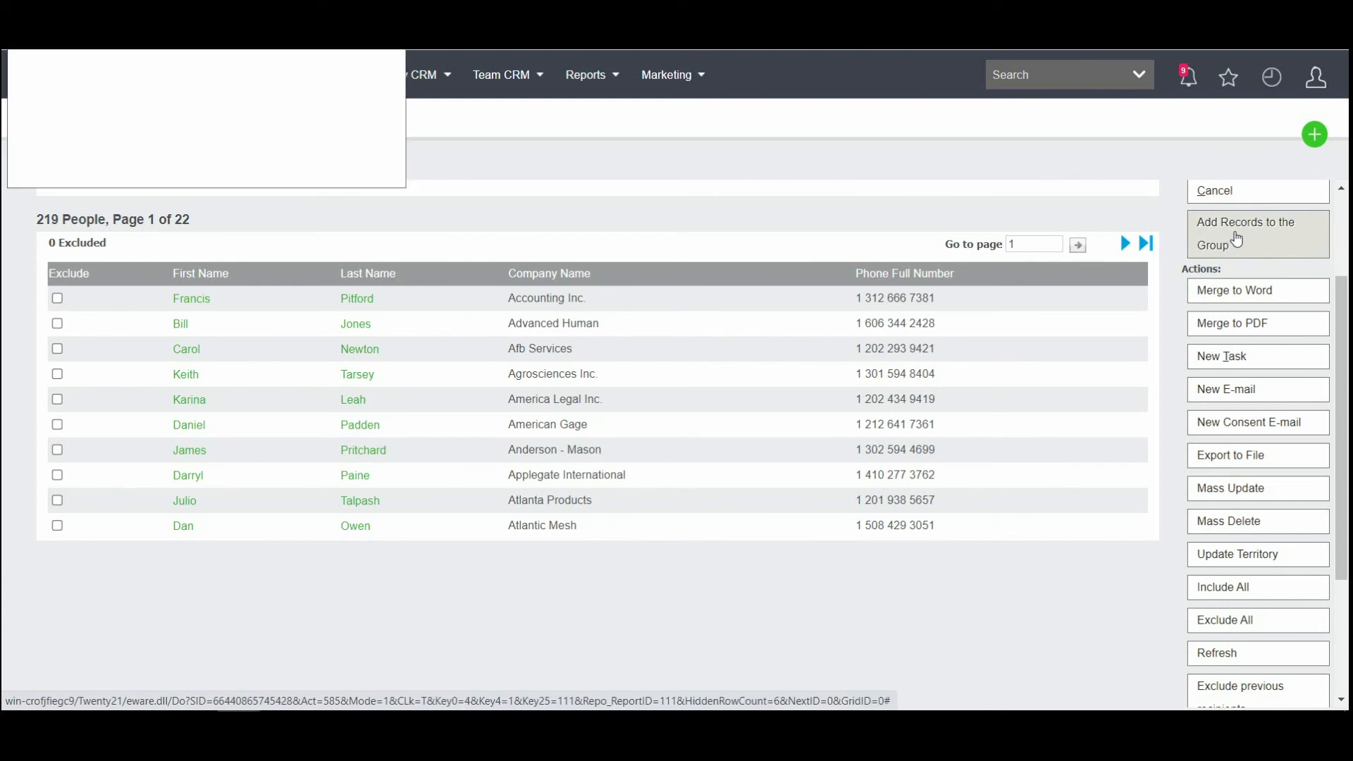
pyautogui.moveTo(198, 2); pyautogui.dragTo(299, 141)
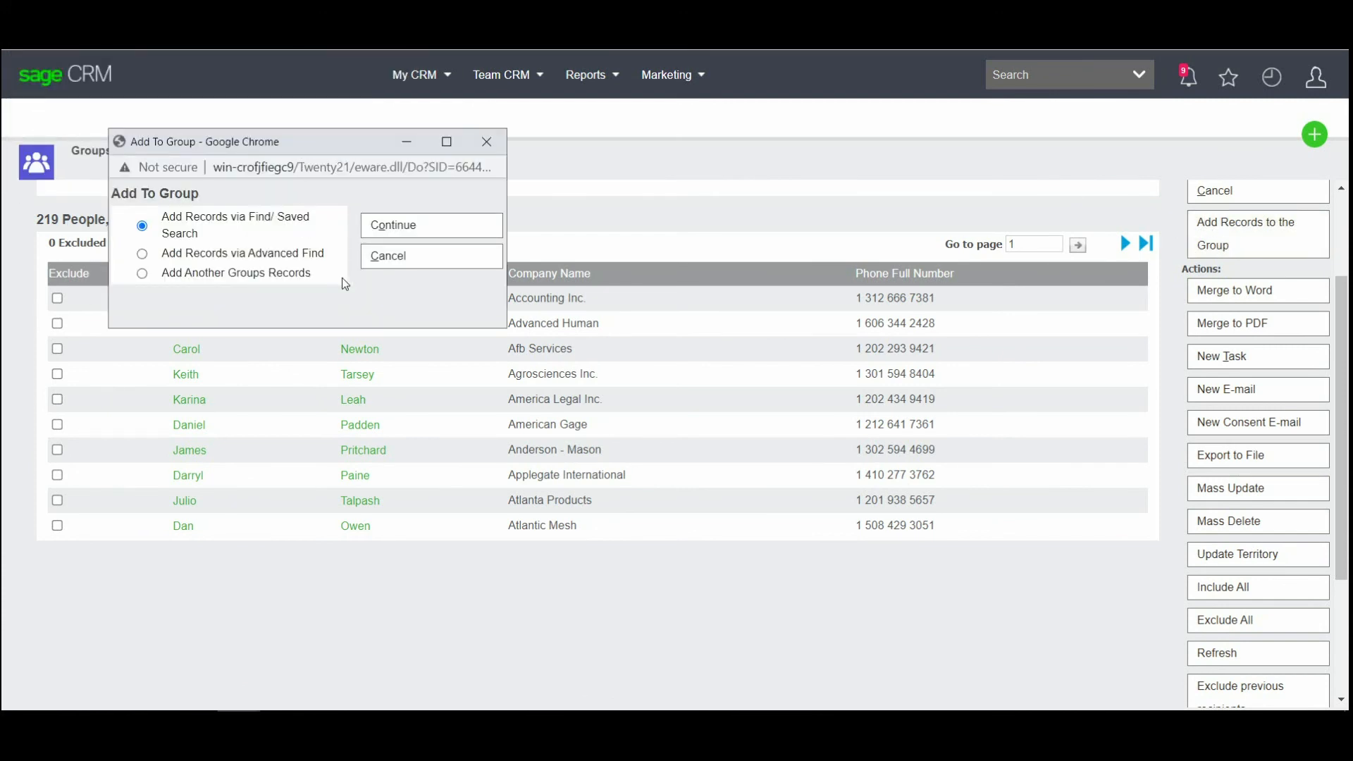
pyautogui.click(414, 227)
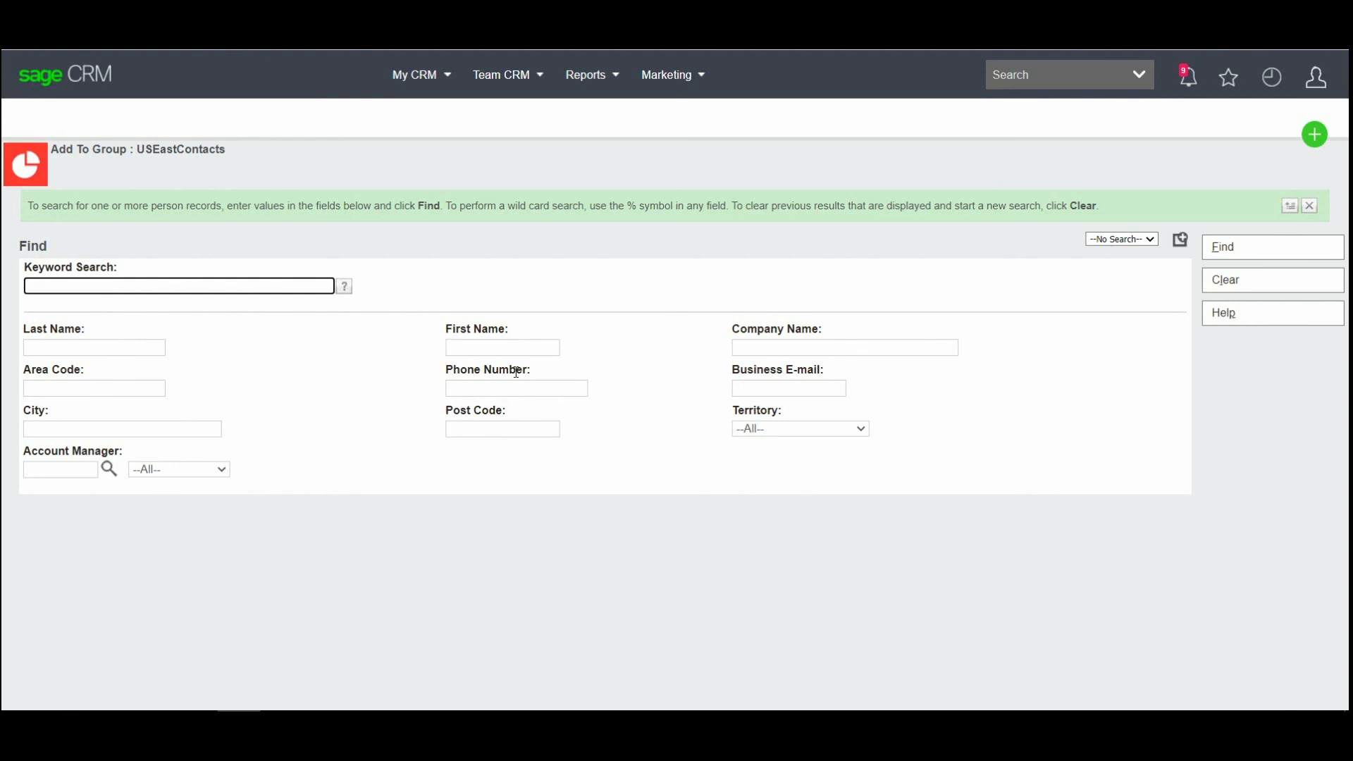
pyautogui.click(1153, 242)
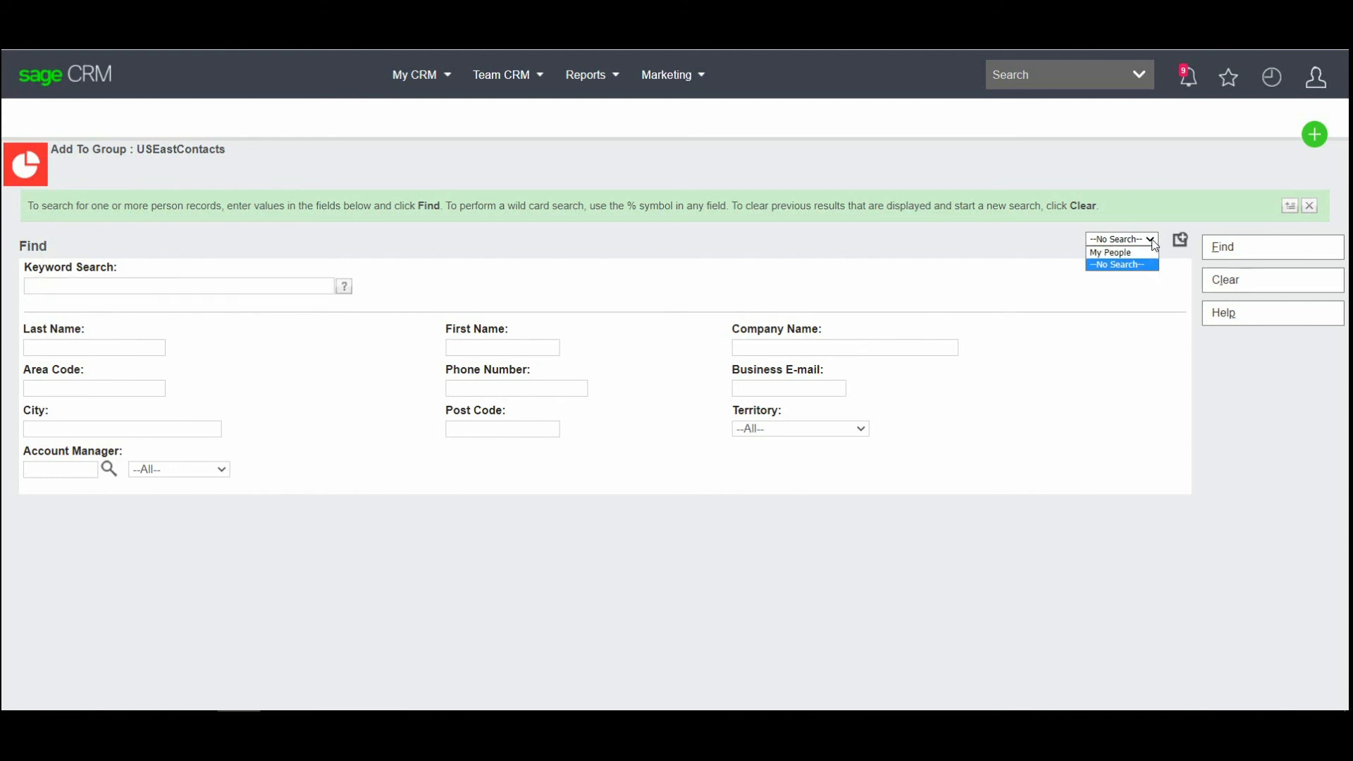
pyautogui.click(11, 51)
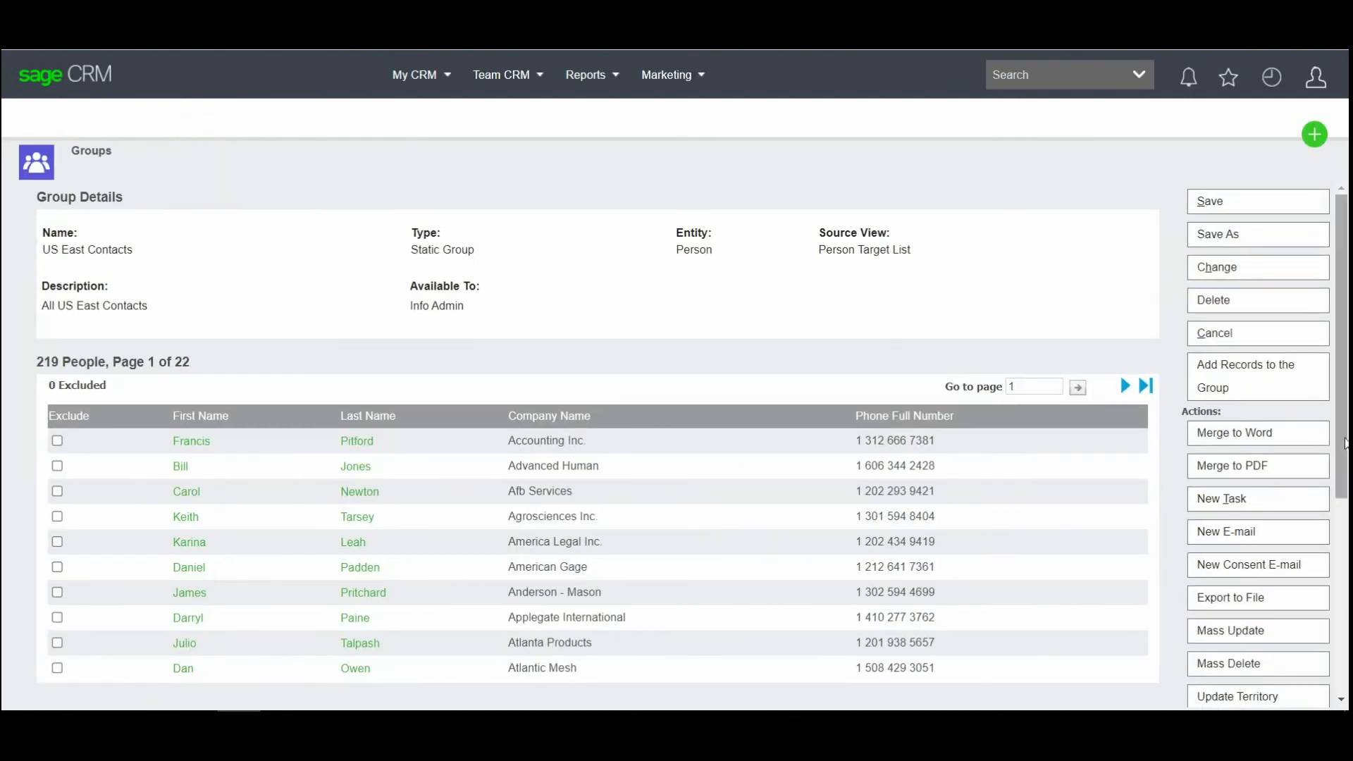
# Review adding records to US East Contacts via Advanced Find, including the selectable person fields, and return to the group
pyautogui.click(1311, 384)
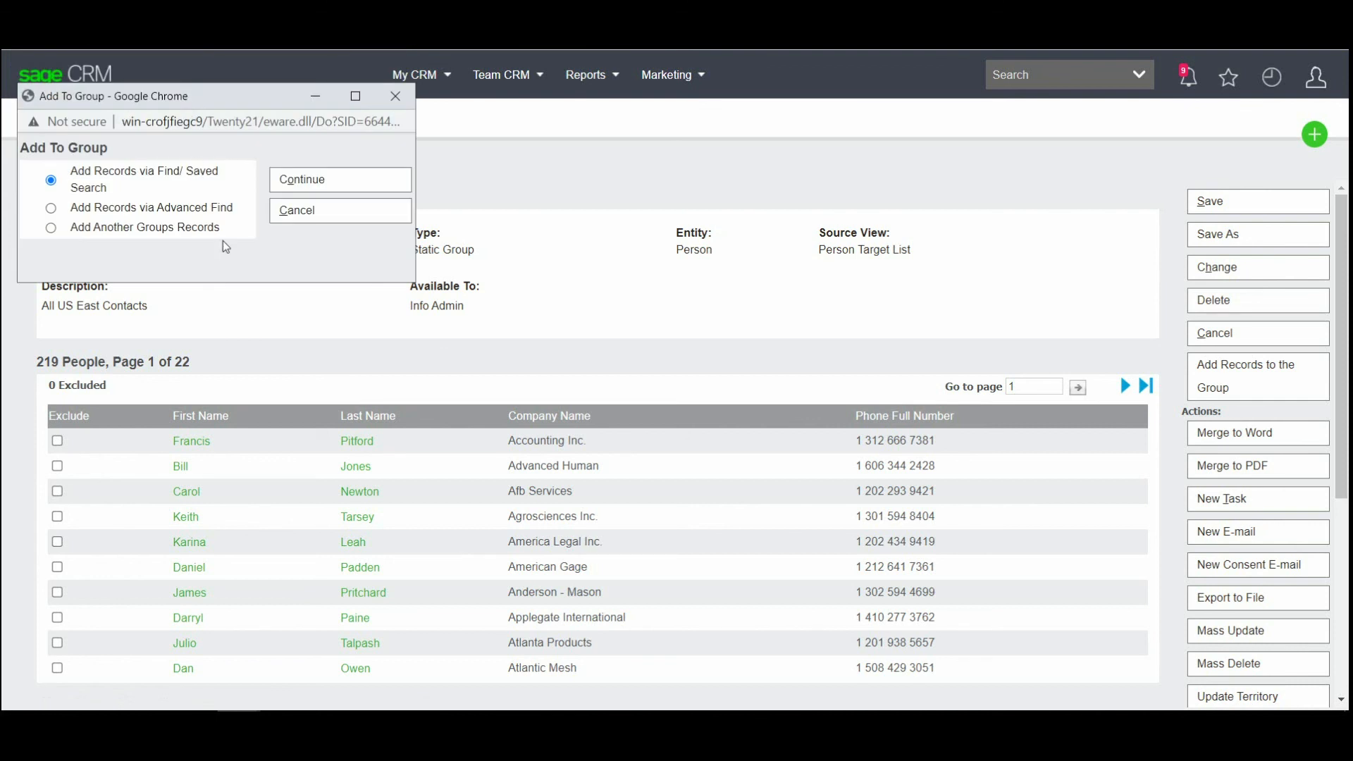
pyautogui.click(51, 209)
pyautogui.click(285, 179)
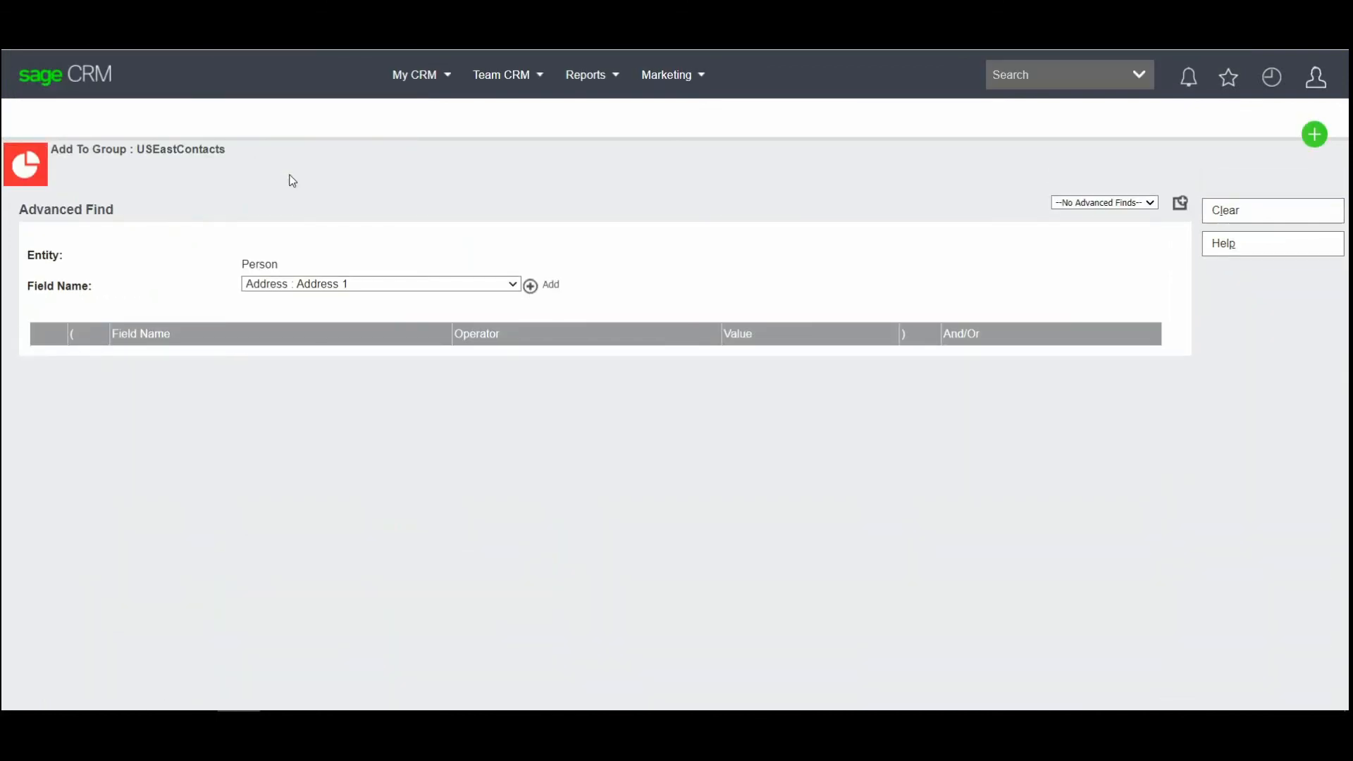
pyautogui.click(512, 284)
pyautogui.click(673, 273)
pyautogui.hotkey('alt', 'Left')
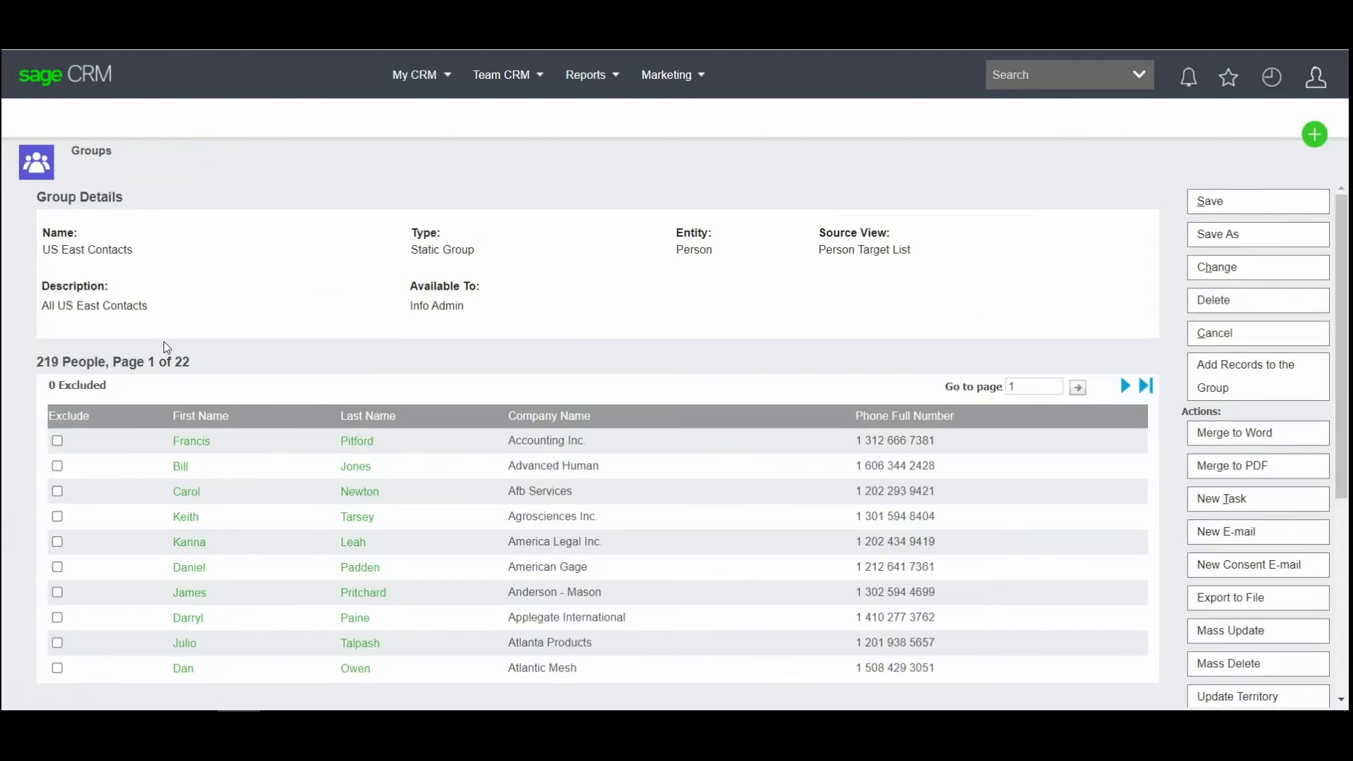
# Review adding another group's records to US East Contacts, and close the group selection without saving
pyautogui.click(1212, 381)
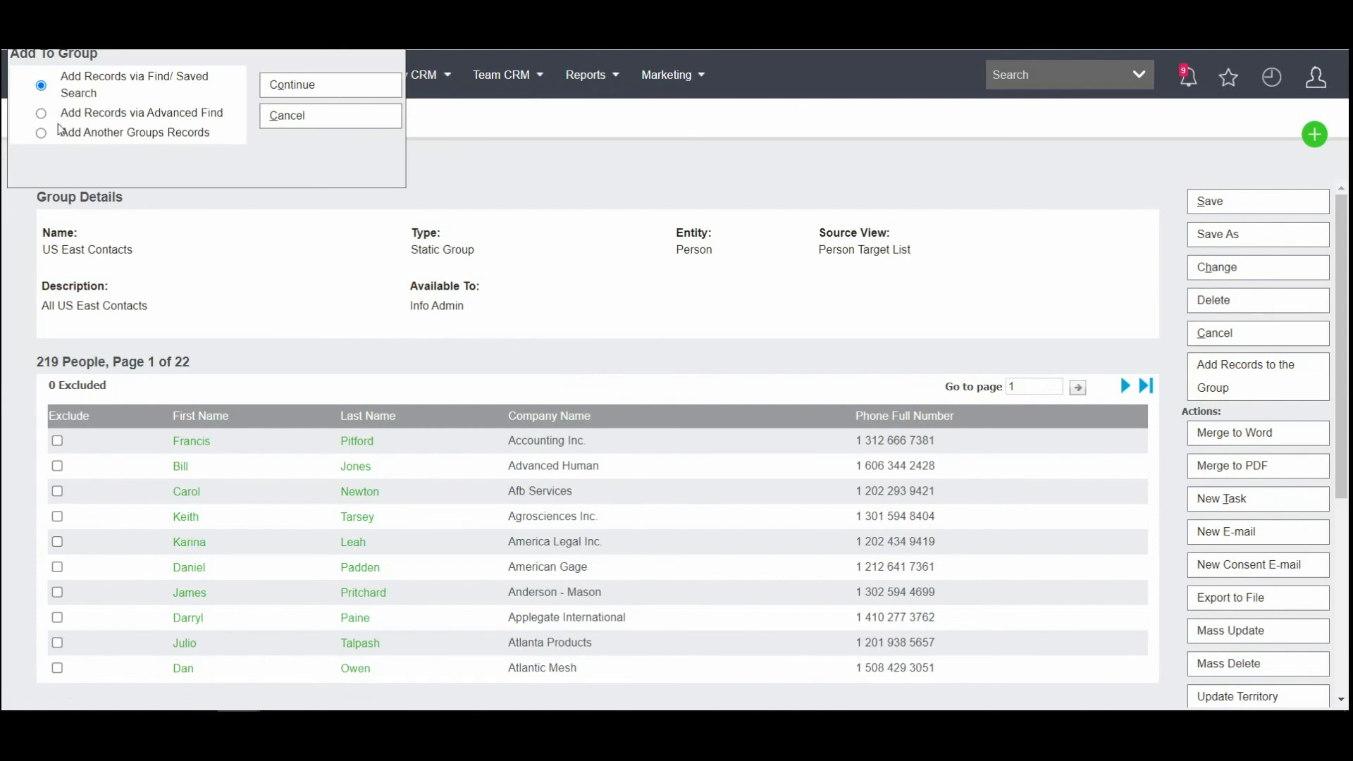
pyautogui.moveTo(227, 6); pyautogui.dragTo(244, 134)
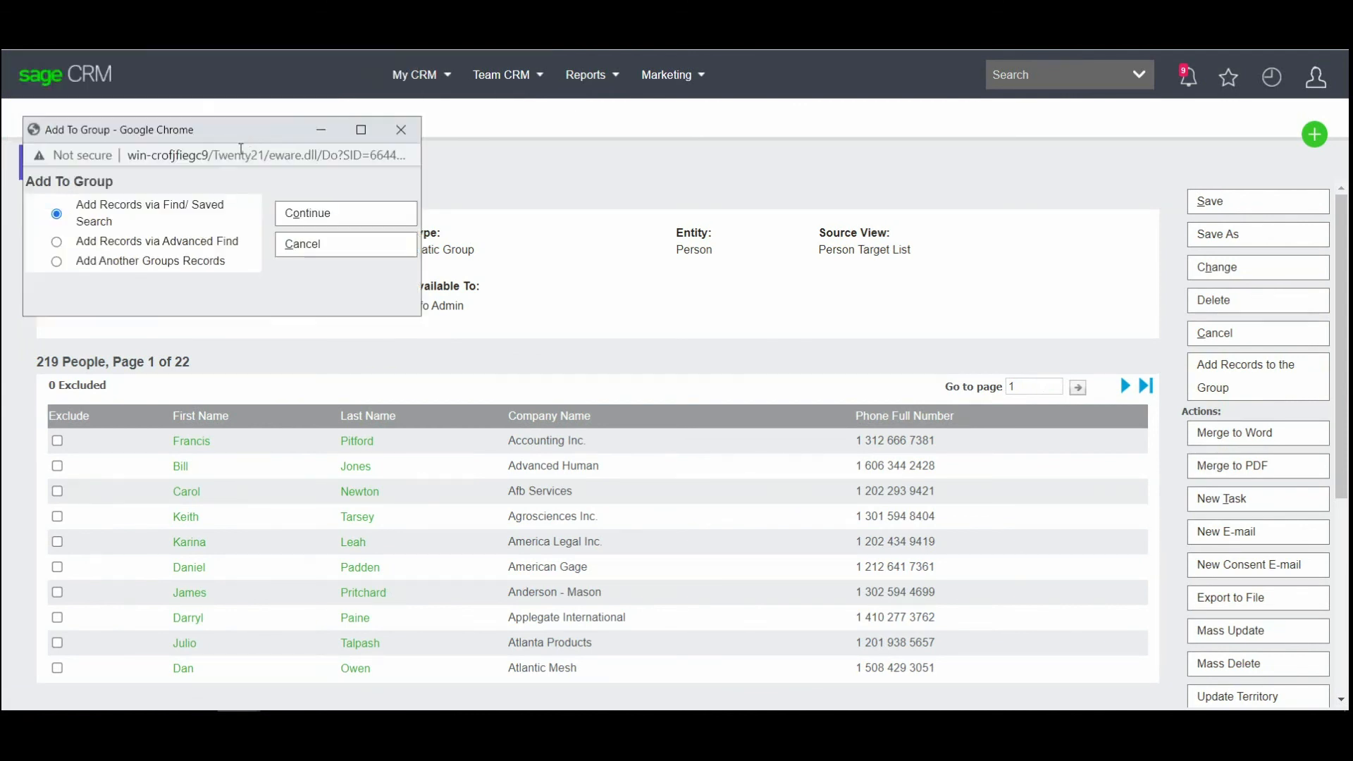
pyautogui.click(56, 262)
pyautogui.click(345, 218)
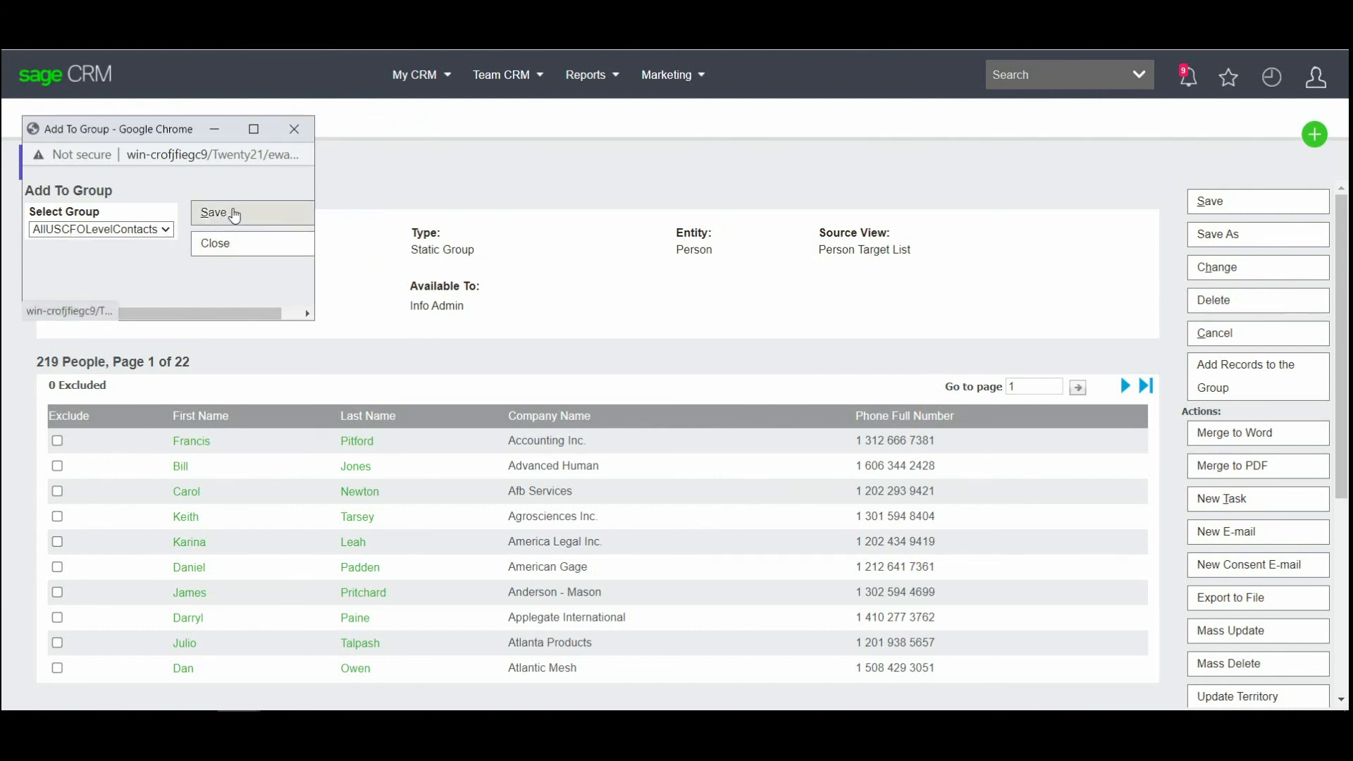
pyautogui.click(300, 137)
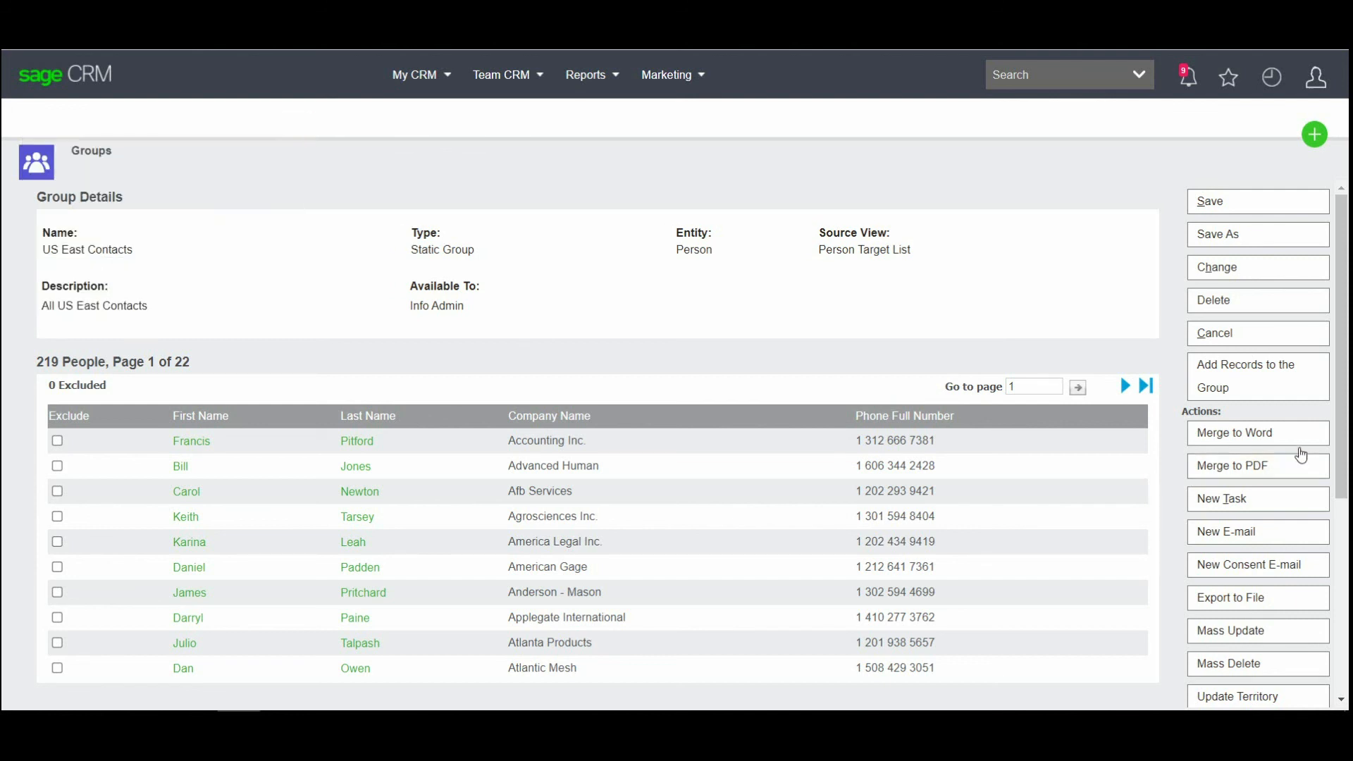
# Review the remaining actions of the US East Contacts group and return to the groups list
pyautogui.moveTo(1337, 433); pyautogui.dragTo(1339, 525)
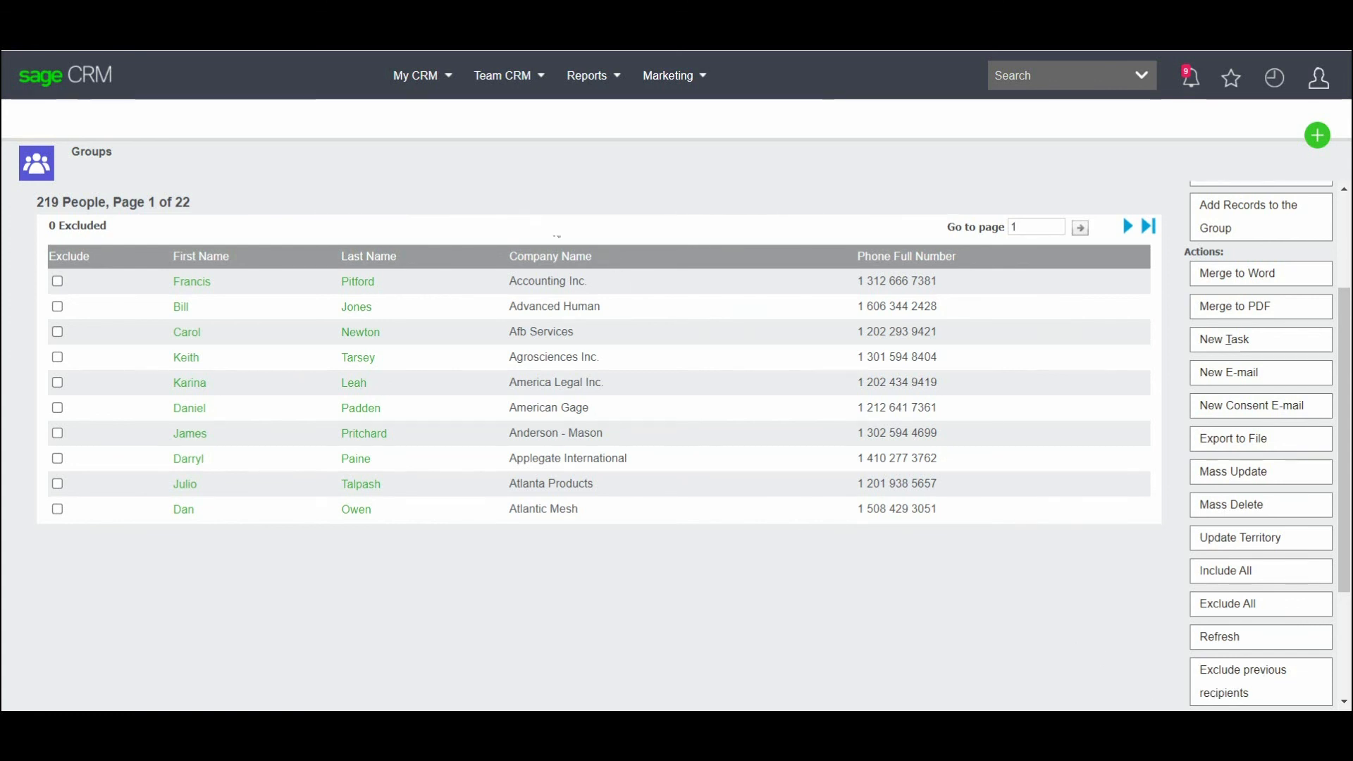
pyautogui.click(415, 75)
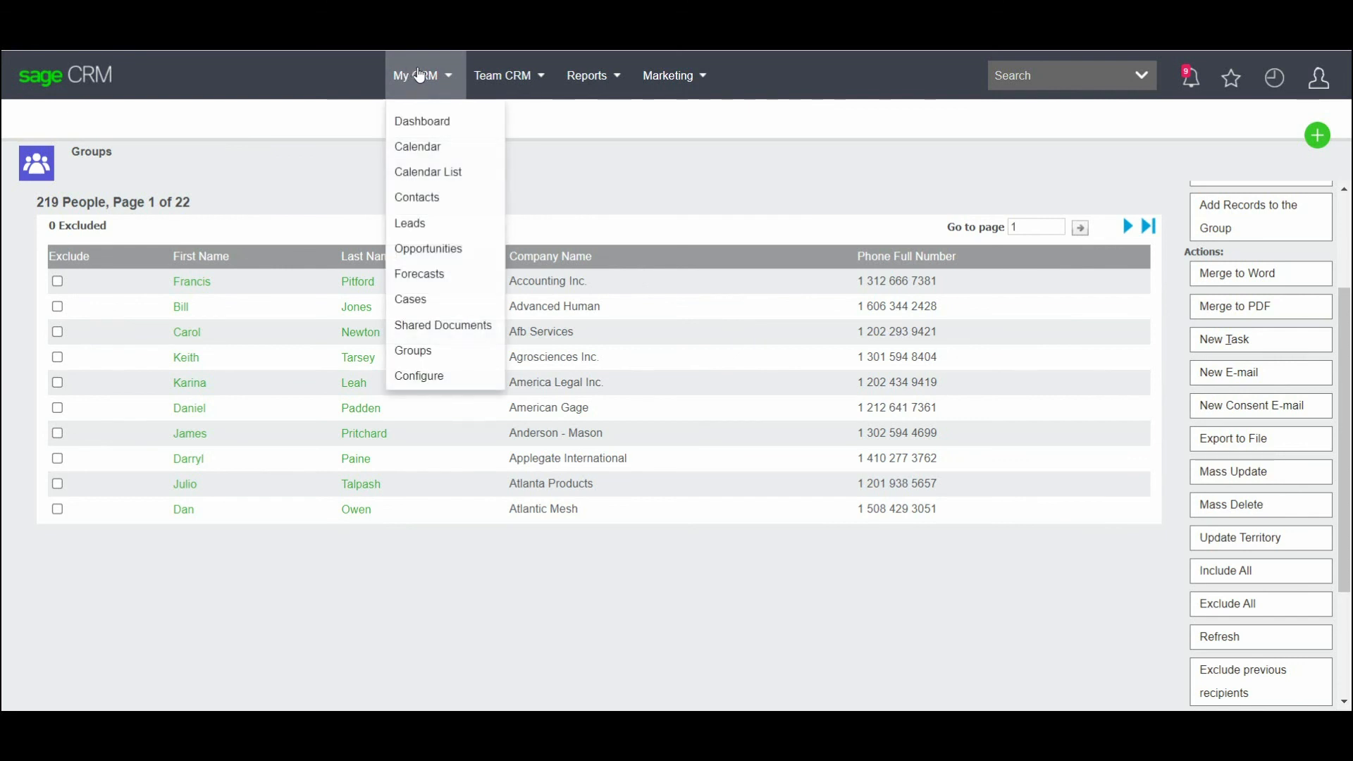
pyautogui.click(441, 359)
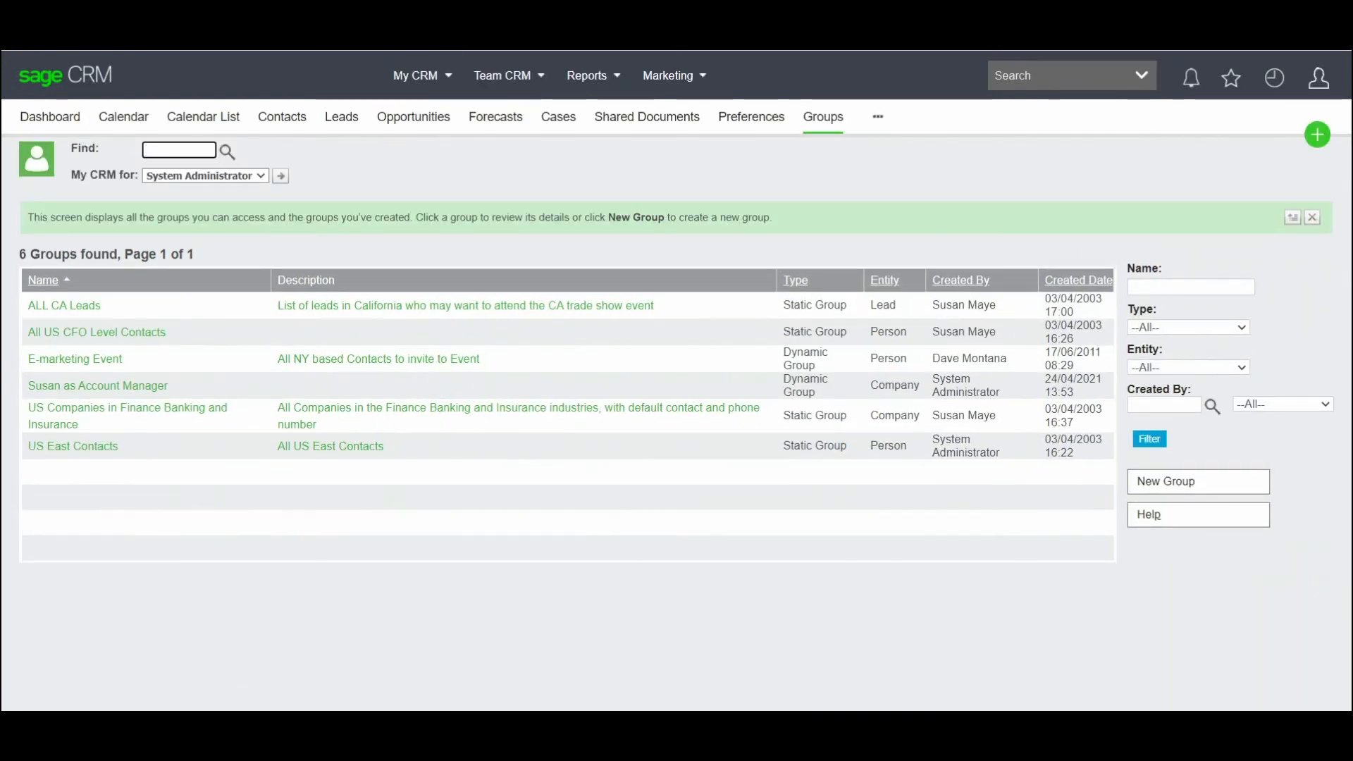